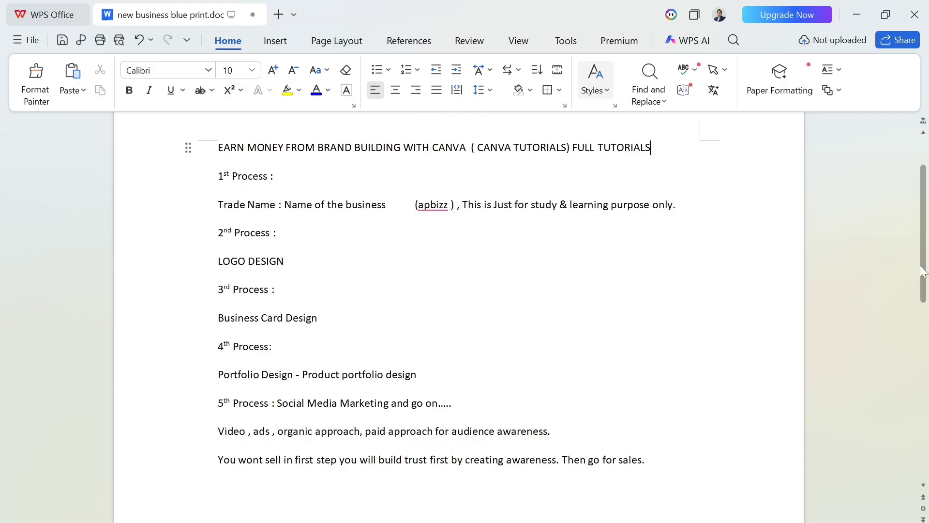
Step: Minimize the document, open Chrome maximized with the third user profile, and go to the Canva India site
drag(928, 266, 928, 293)
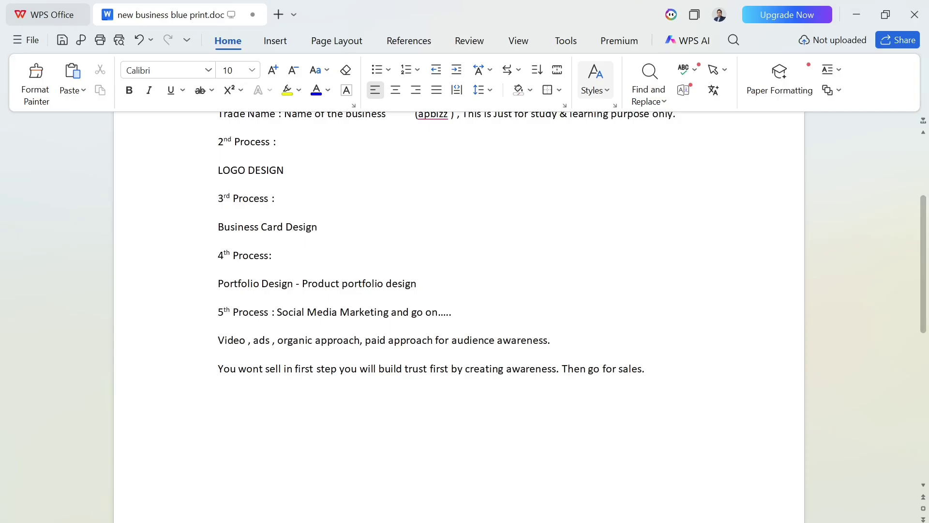
click(855, 13)
click(91, 266)
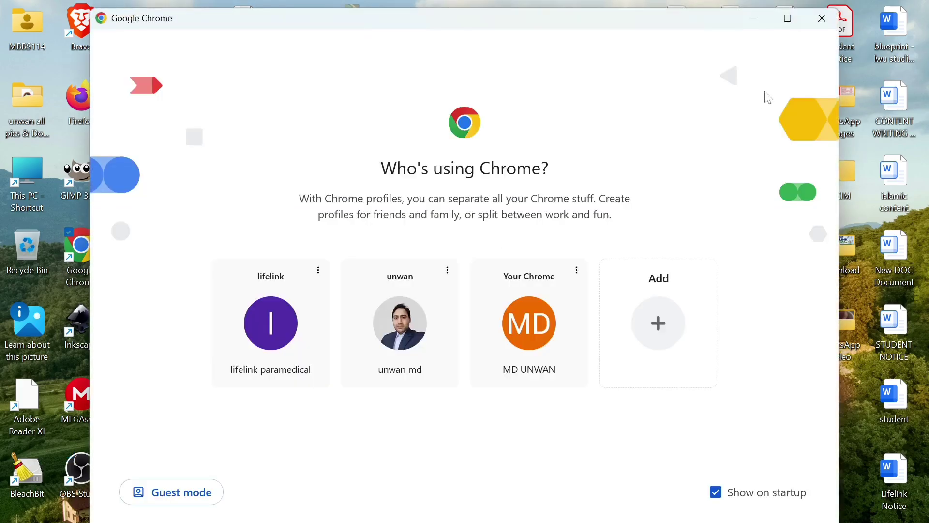
click(788, 19)
click(546, 321)
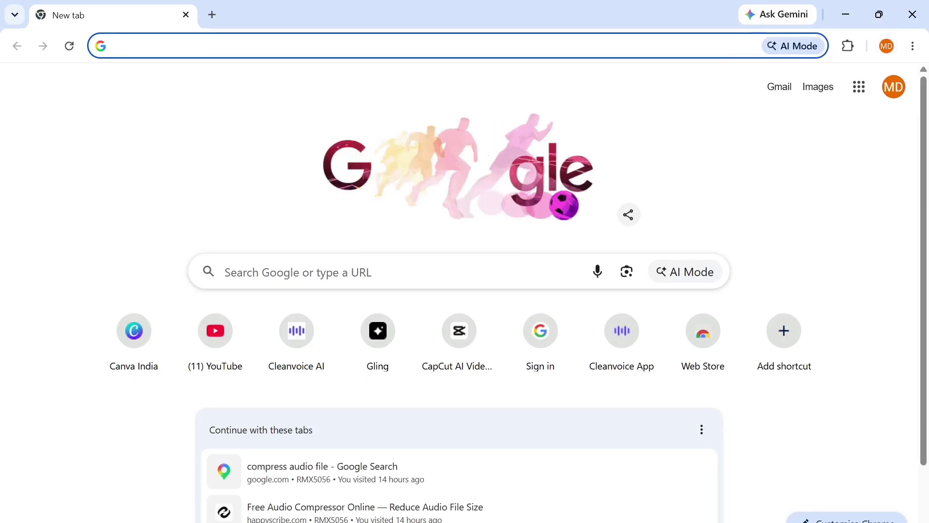
click(281, 272)
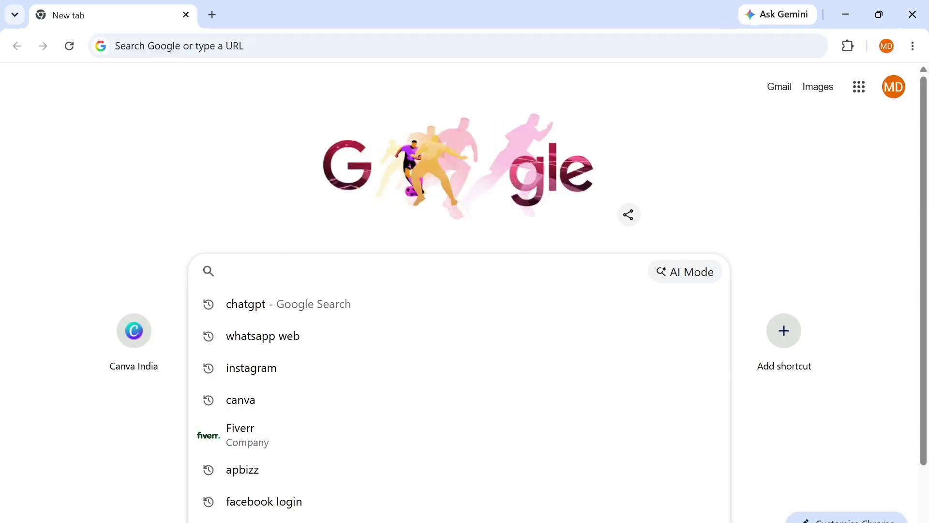
click(148, 349)
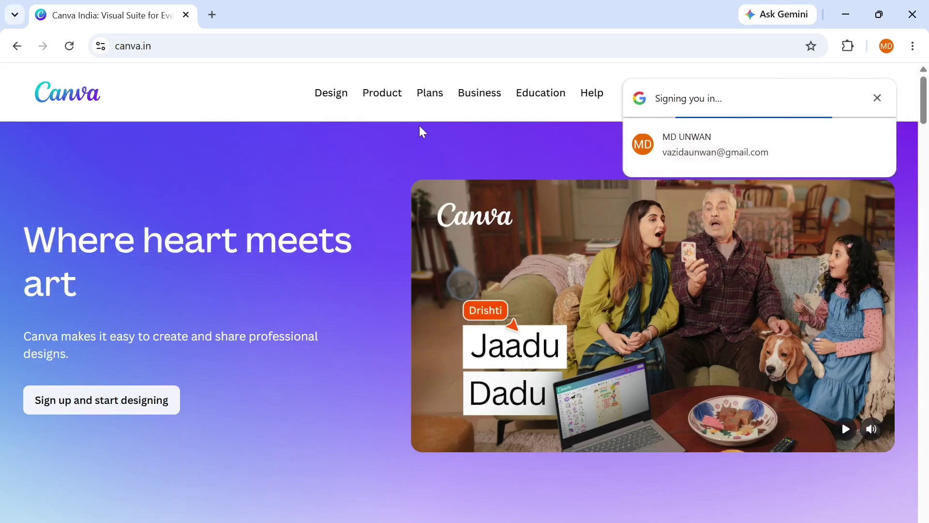
mouse_move(382, 93)
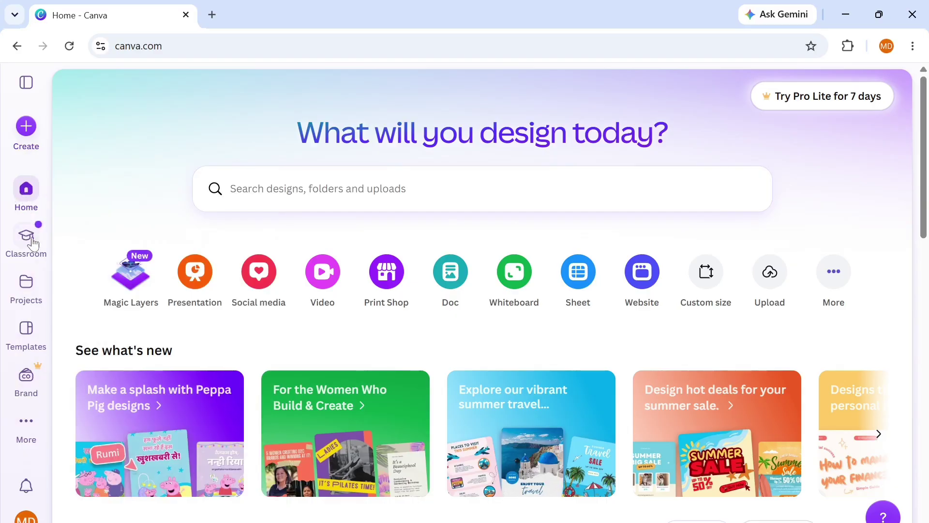
Step: Create a new blank design of the Logo type, found by searching the design types for LOGO
click(22, 444)
click(26, 127)
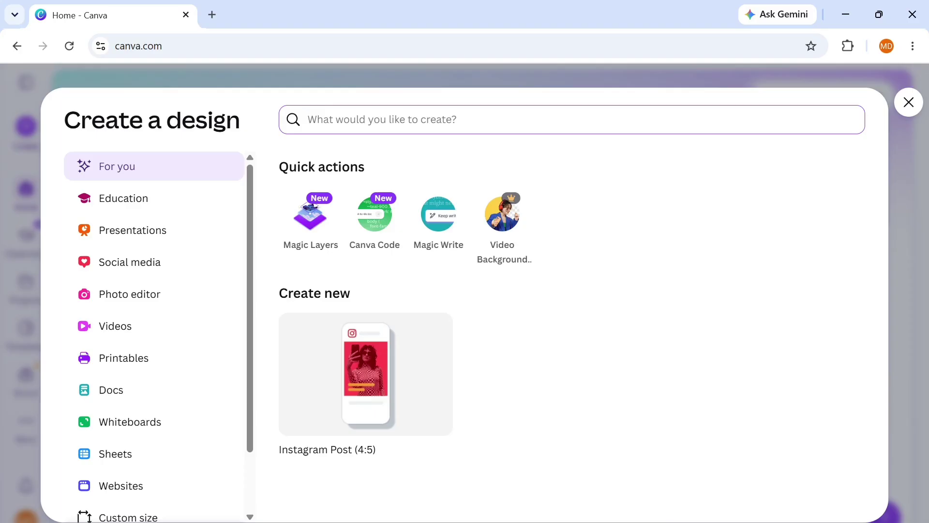
text(LOGO)
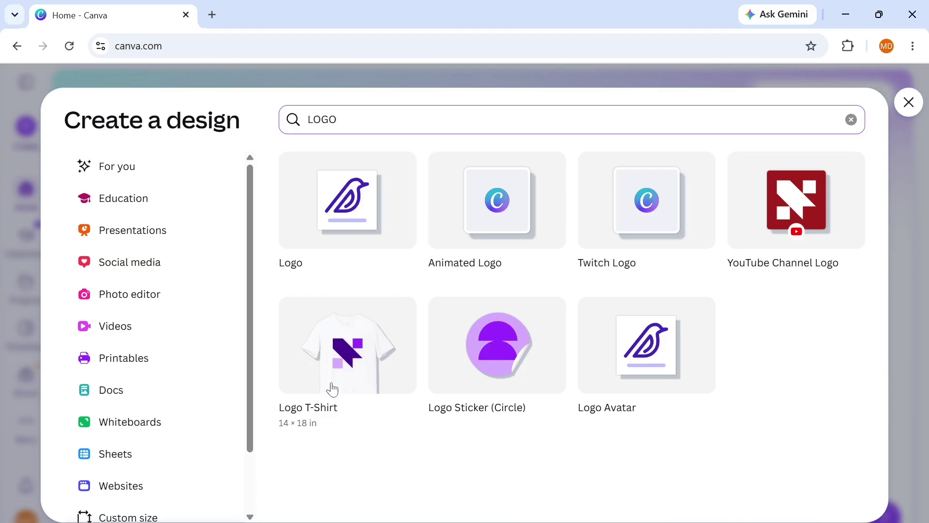
click(361, 228)
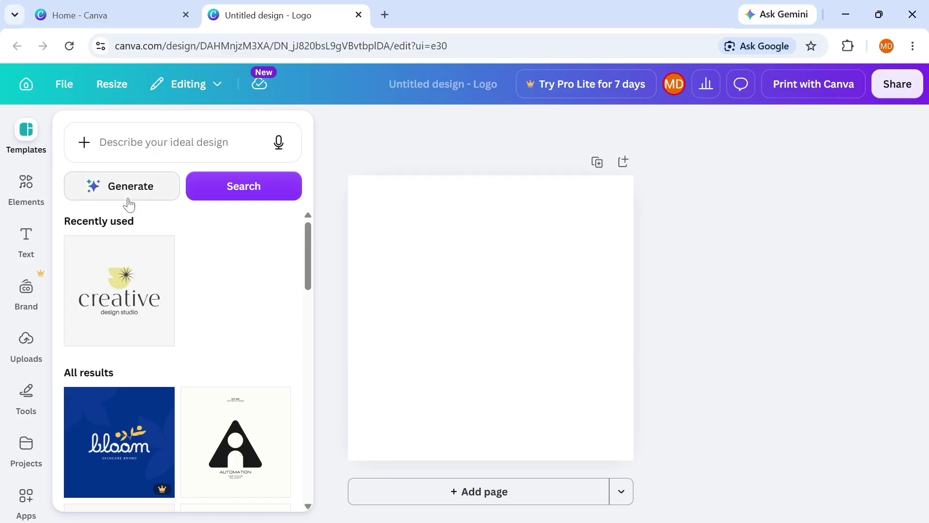
Step: Apply the Black Pink Elegant Minimalist Handmade Studio Logo template to the blank page and select its large lettering
drag(309, 253, 306, 279)
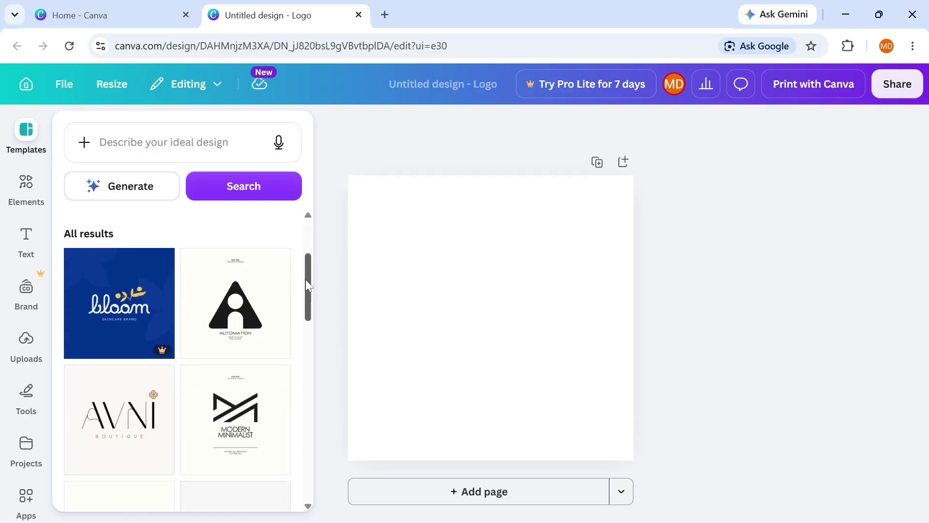
drag(305, 282, 313, 361)
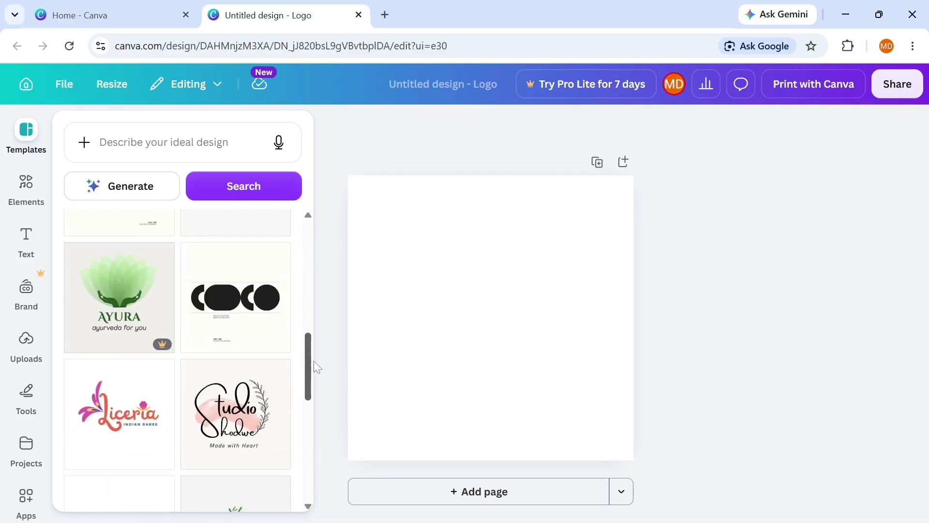
click(236, 414)
click(618, 380)
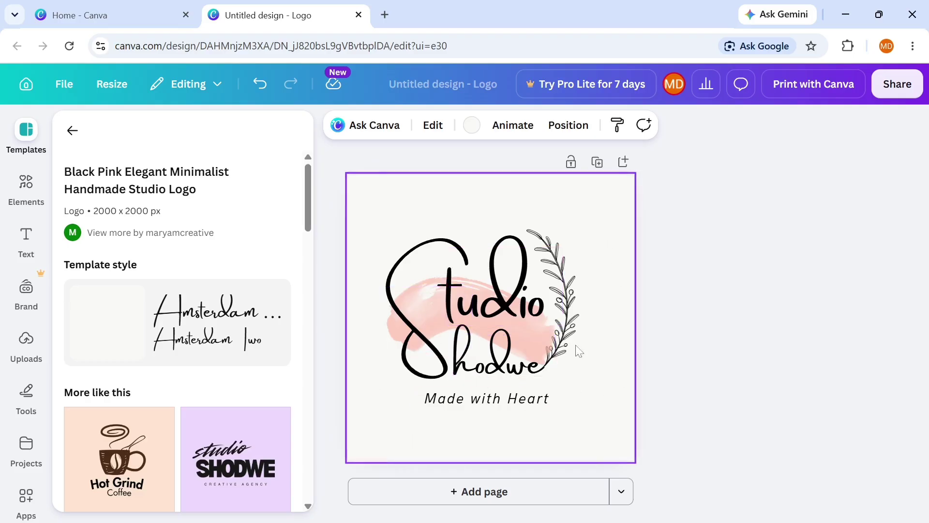
click(425, 306)
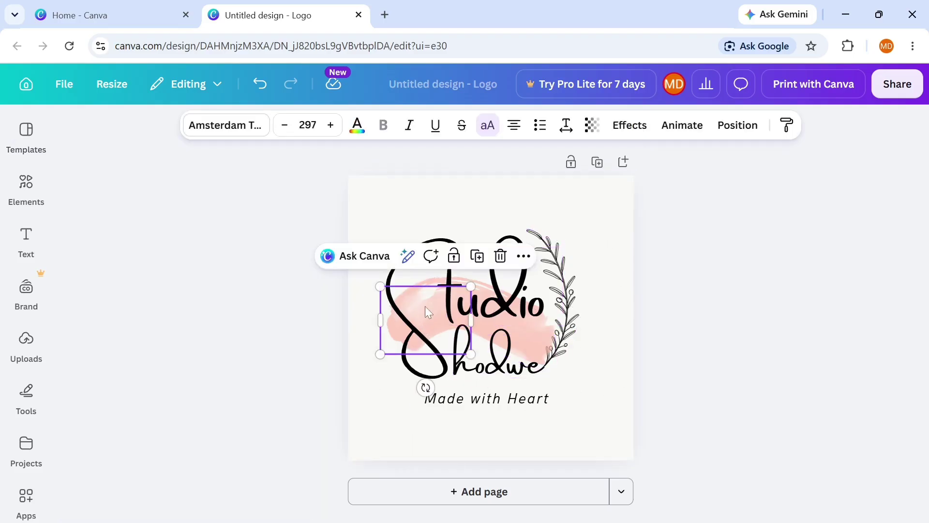
click(561, 310)
click(449, 290)
Step: Return to the full list of logo templates and activate the template search
click(26, 140)
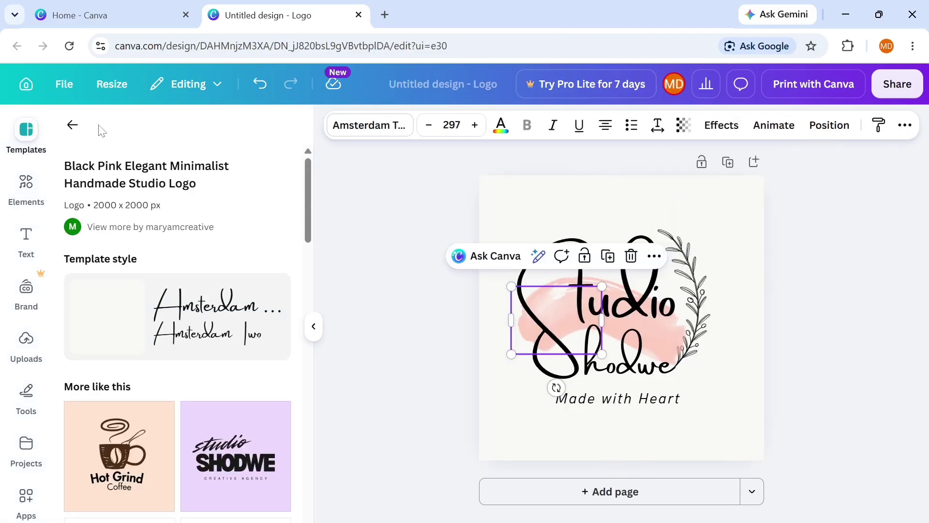
click(72, 125)
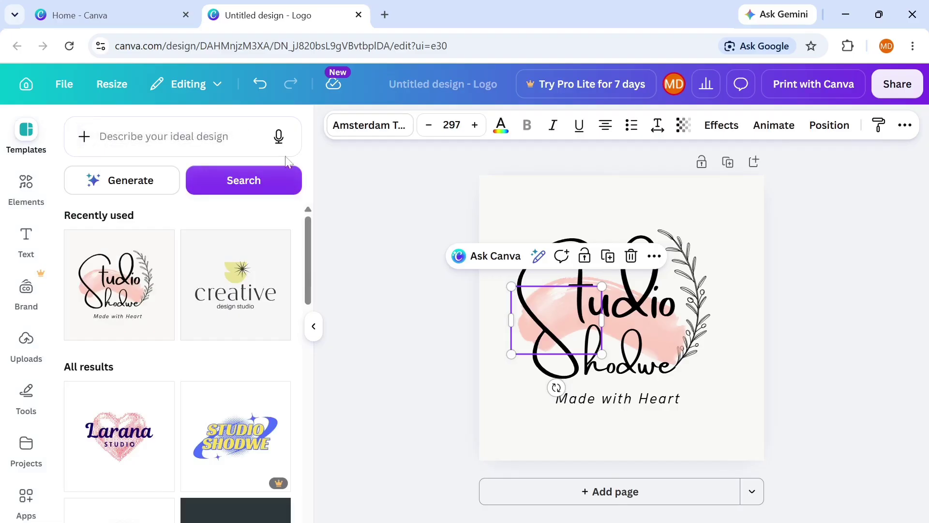
click(165, 138)
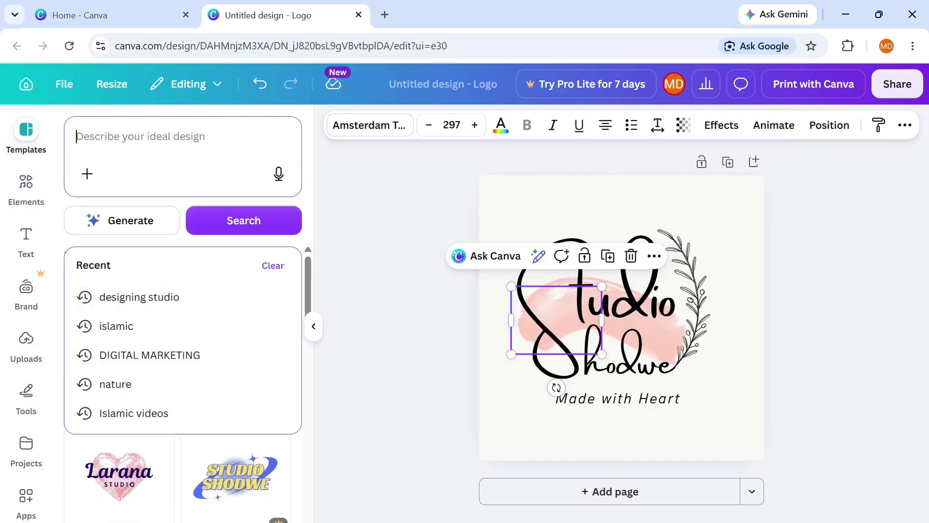
text(FOOD)
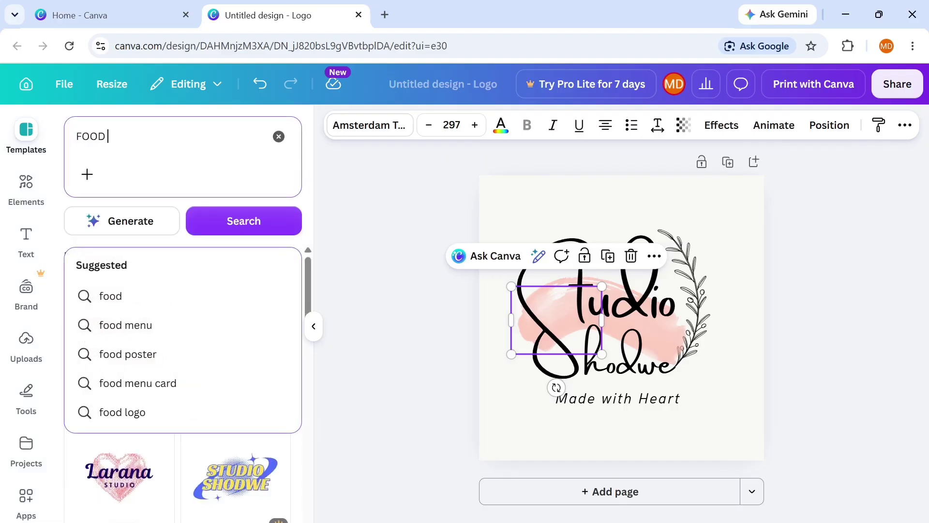
text( LOGO)
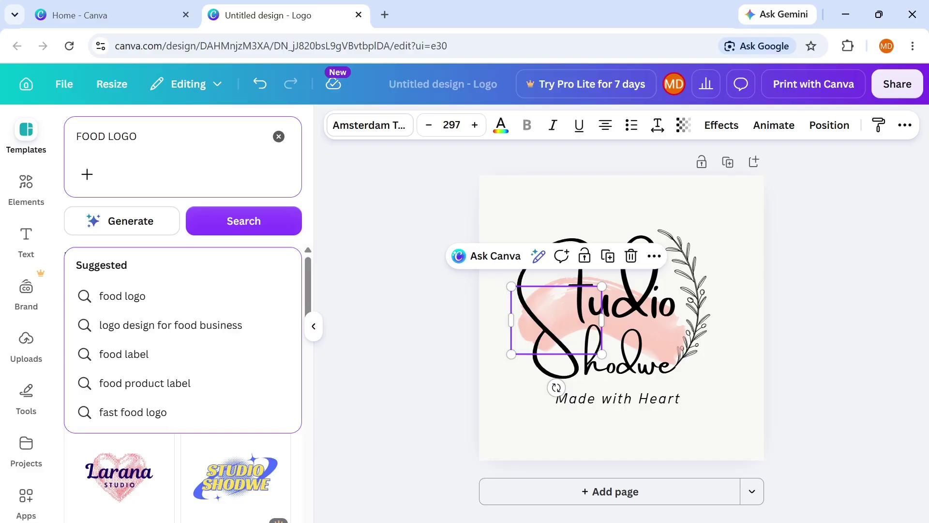
key(BackSpace)
key(BackSpace)
key(BackSpace)
key(BackSpace)
key(BackSpace)
key(BackSpace)
key(BackSpace)
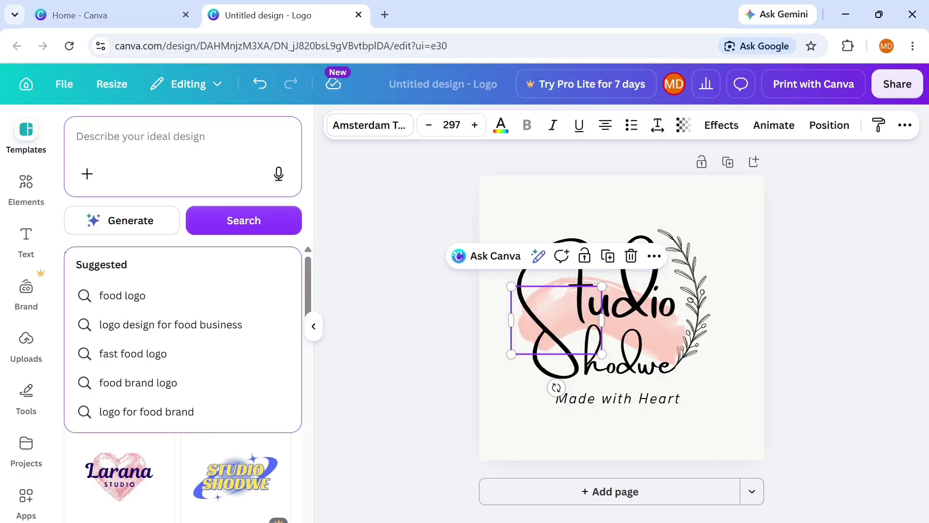
Step: Search the templates for LOGO FOR SCHOOL and apply the Blue and White Modern School Logo template to the page
text(LOF)
key(BackSpace)
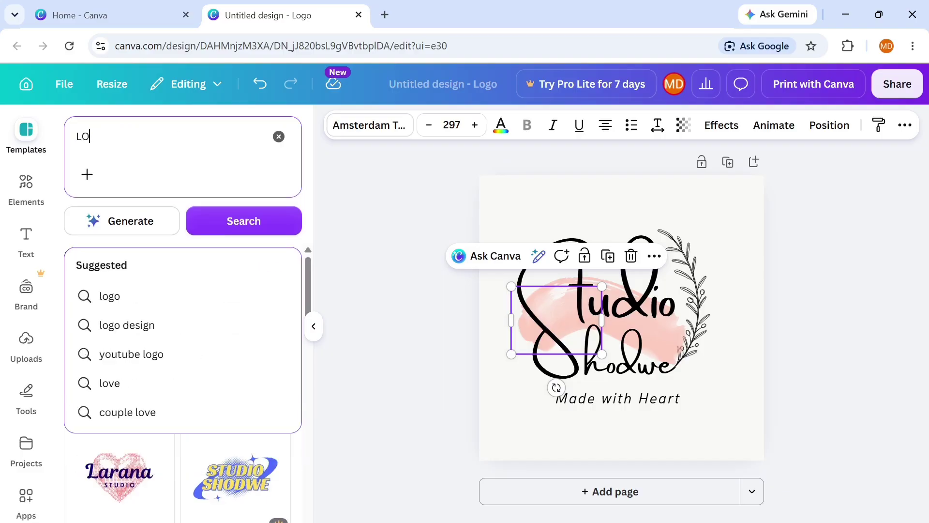
text(GO FOR)
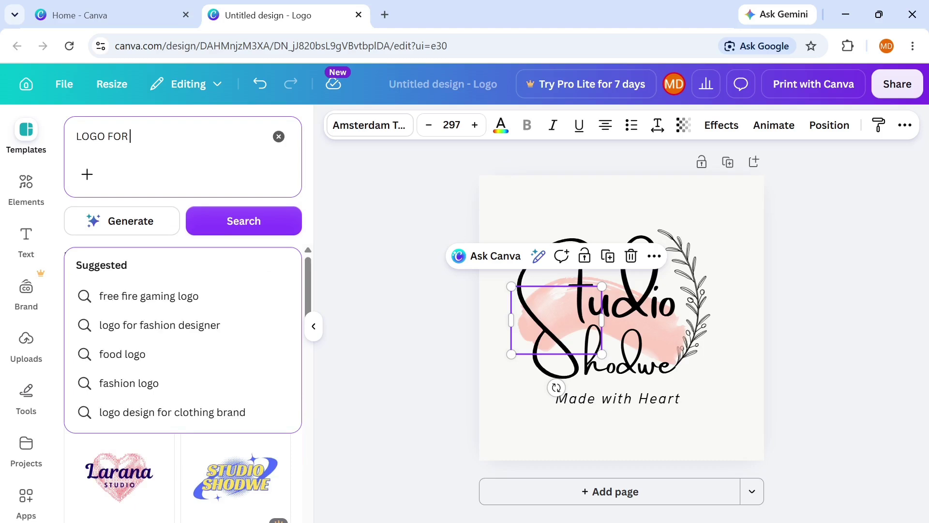
text( ED)
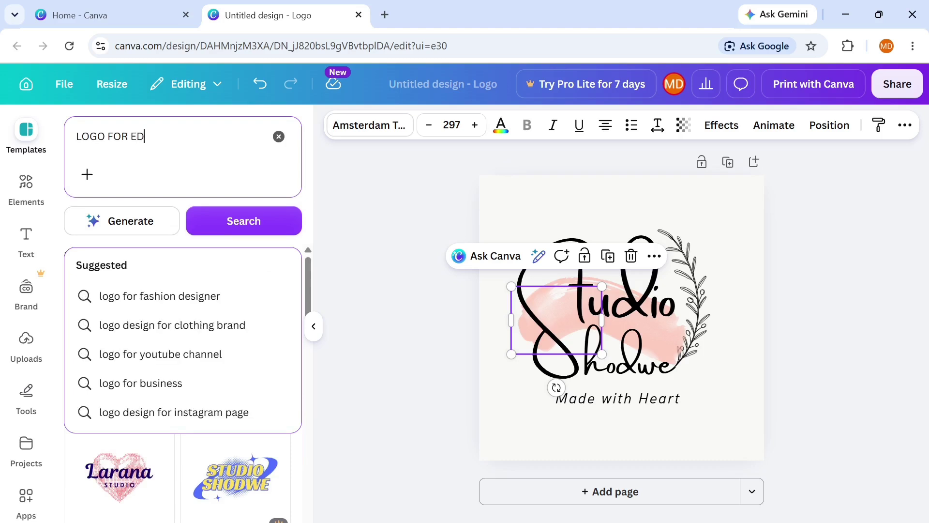
text(UCAT)
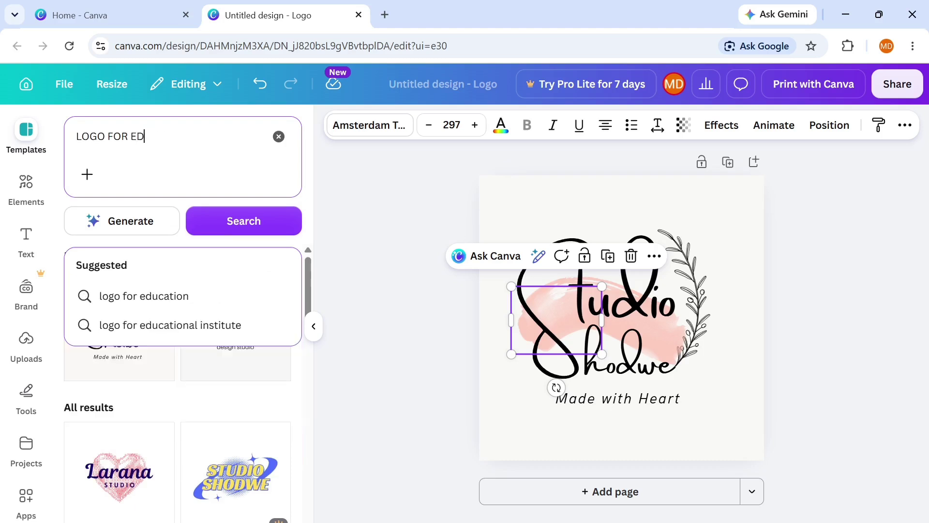
key(BackSpace)
key(BackSpace)
text(SCHOOL)
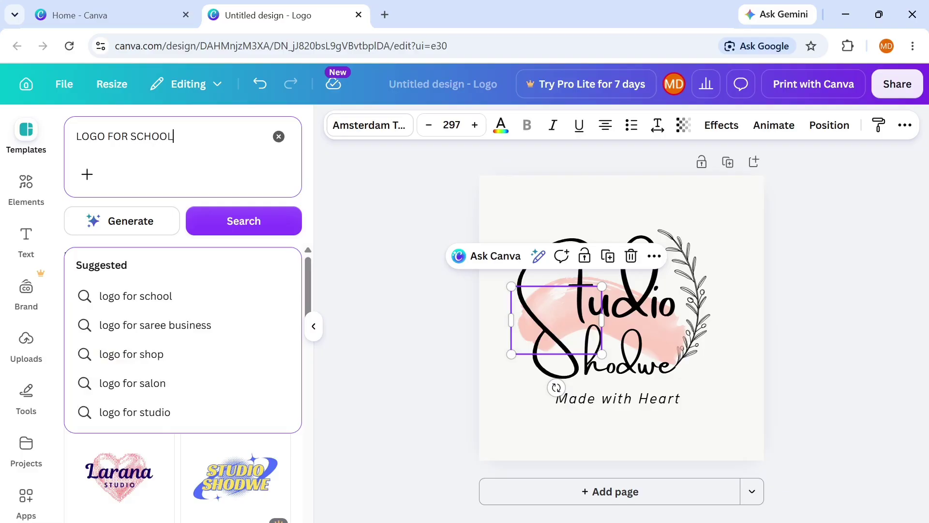
key(Return)
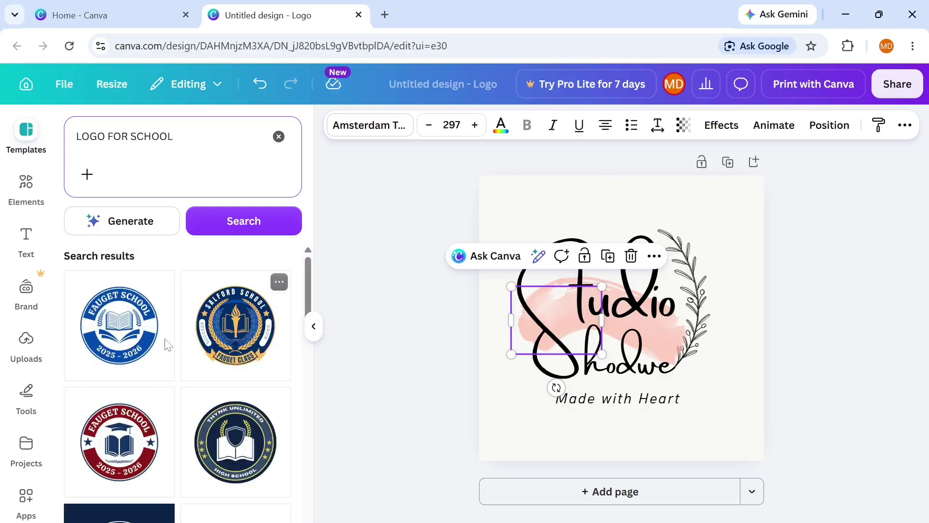
click(119, 334)
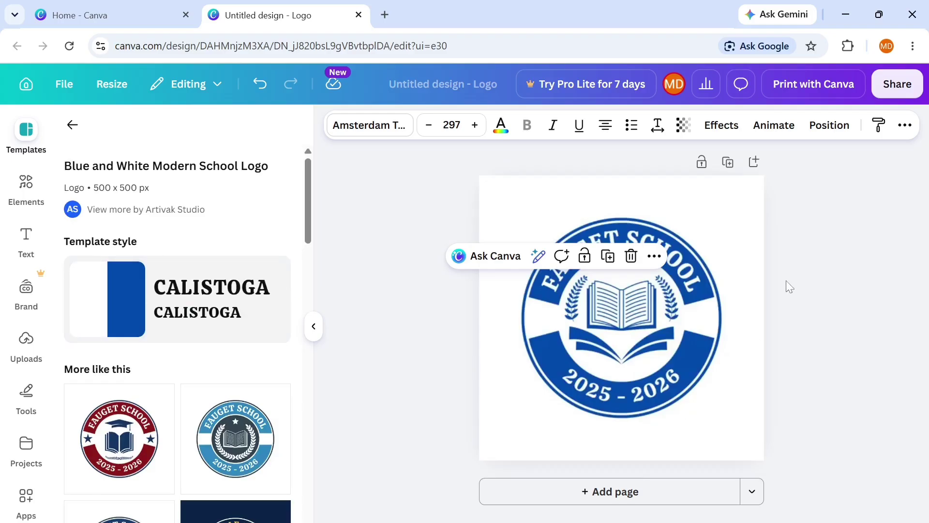
Step: Open the curved FAUGET SCHOOL text in the logo for editing, and leave it without entering new text
click(627, 256)
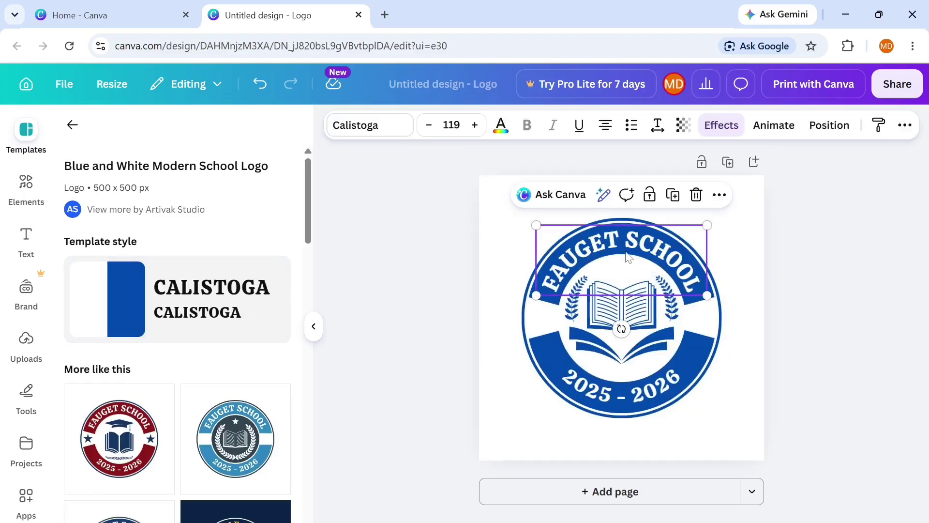
double_click(627, 257)
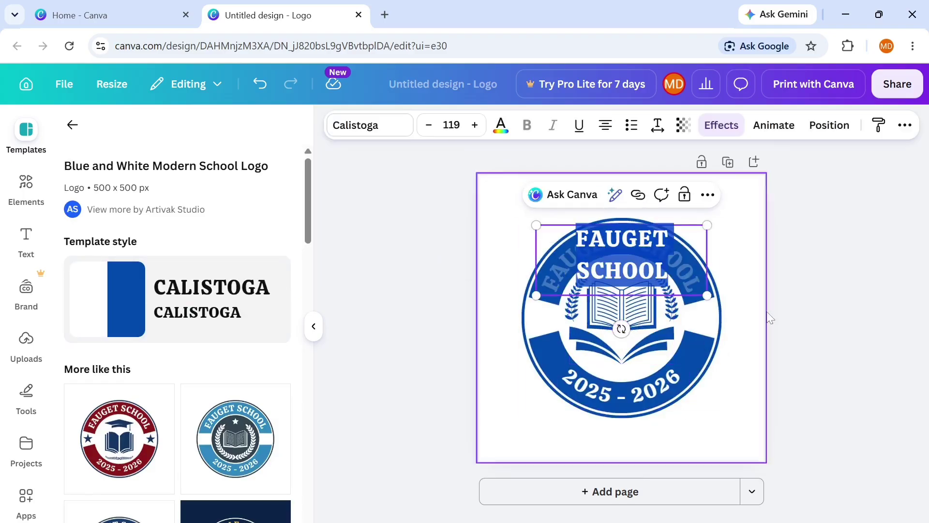
click(816, 305)
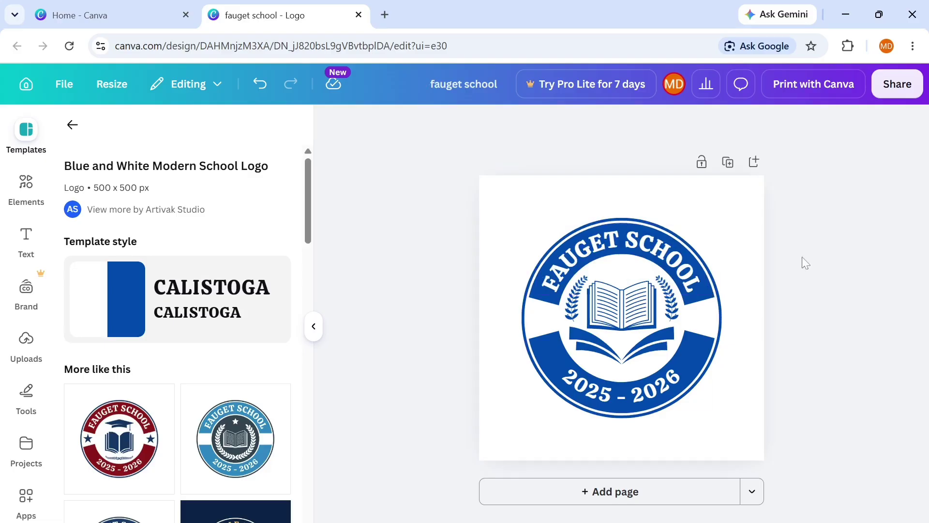
Step: Hide the template details beside the school logo and return to the Create a design dialog on the Canva home page
click(579, 204)
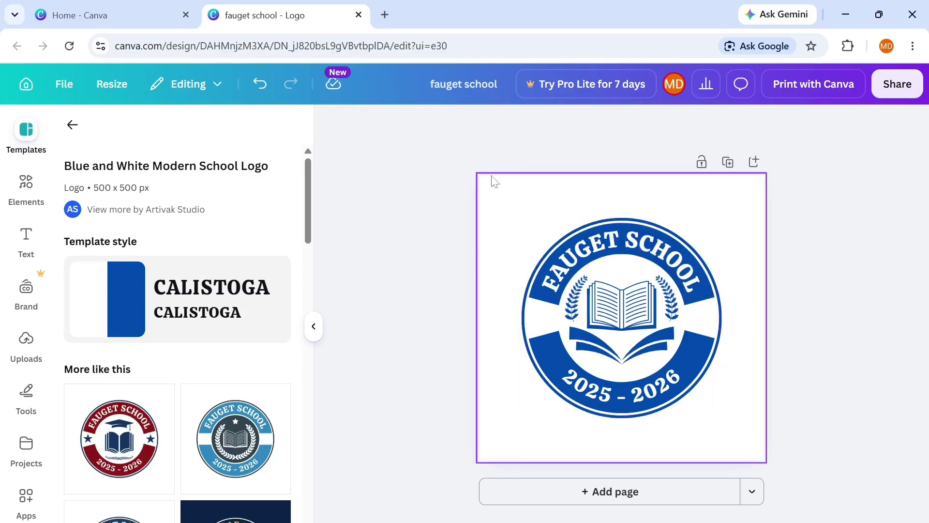
click(441, 172)
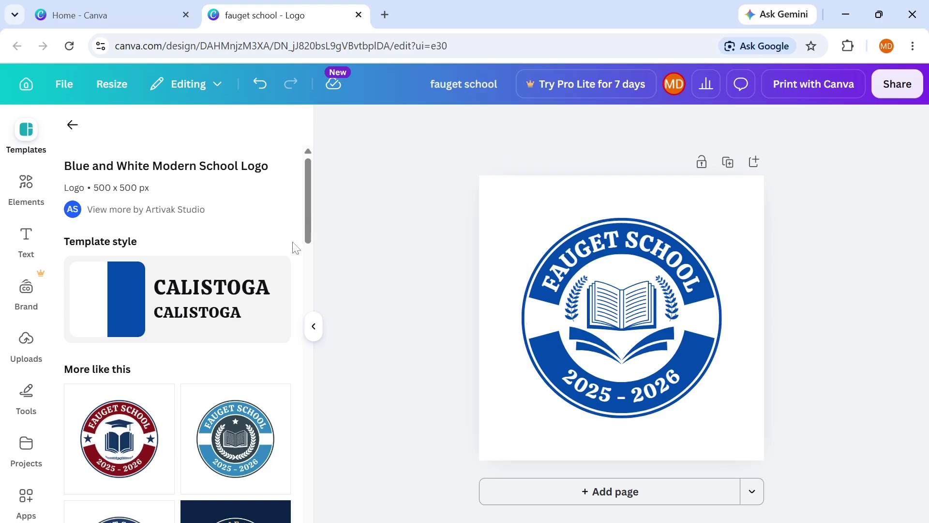
click(315, 334)
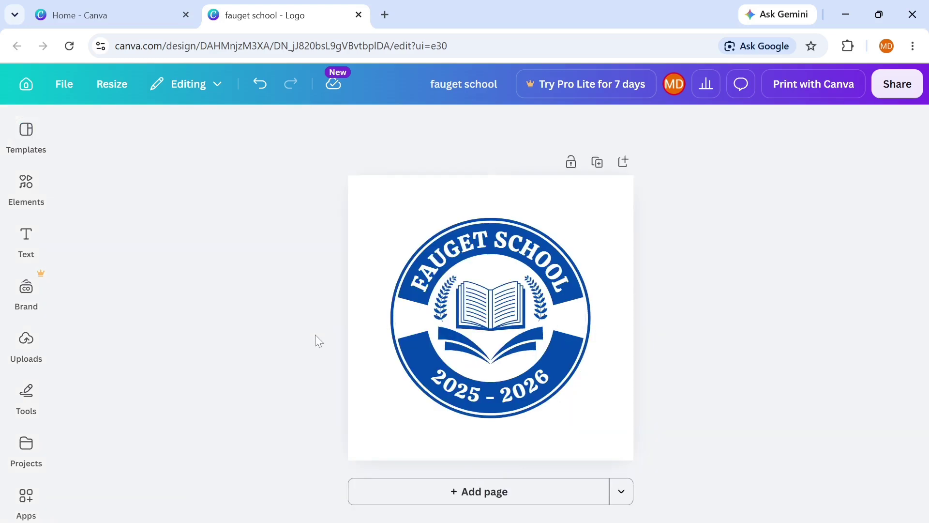
click(19, 140)
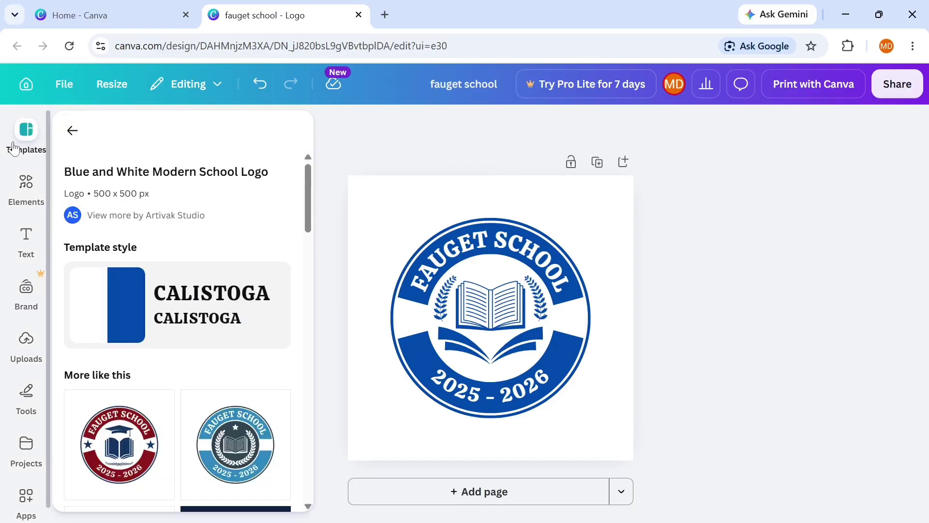
click(24, 138)
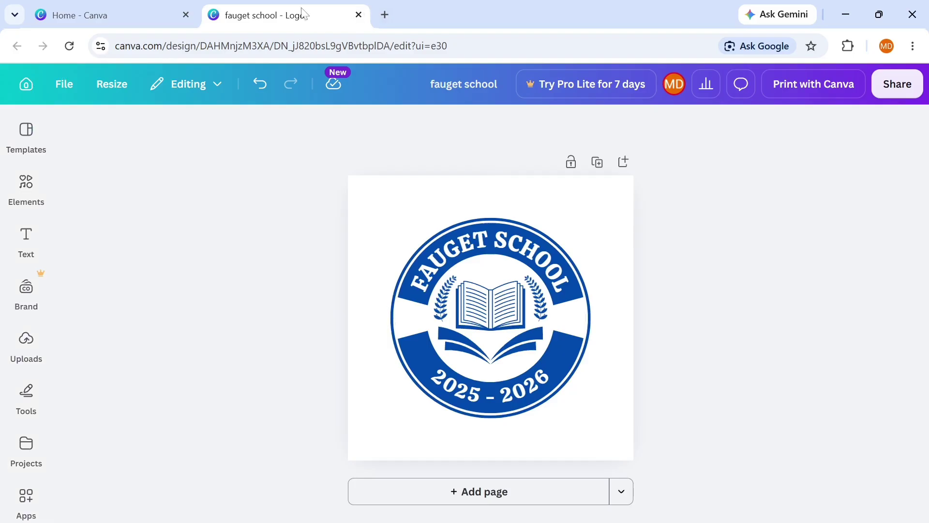
click(97, 11)
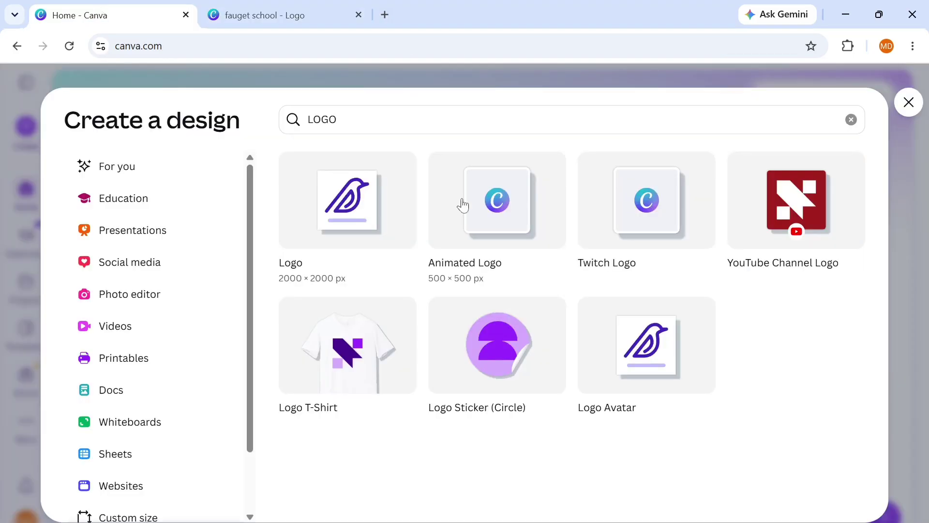
Step: Replace the design type search with BUSINESS CARD and create a new Business Card (Landscape) design
click(339, 119)
key(BackSpace)
key(BackSpace)
key(BackSpace)
key(BackSpace)
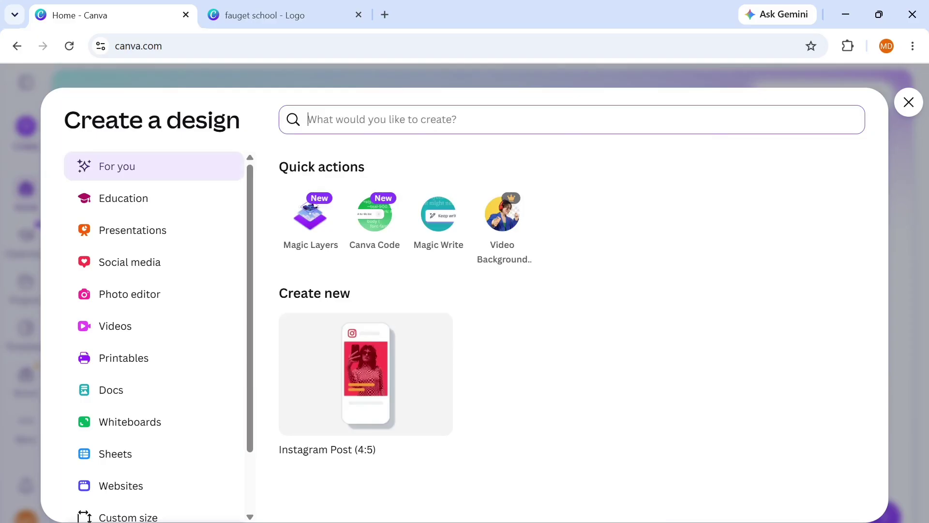
text(BUSIN)
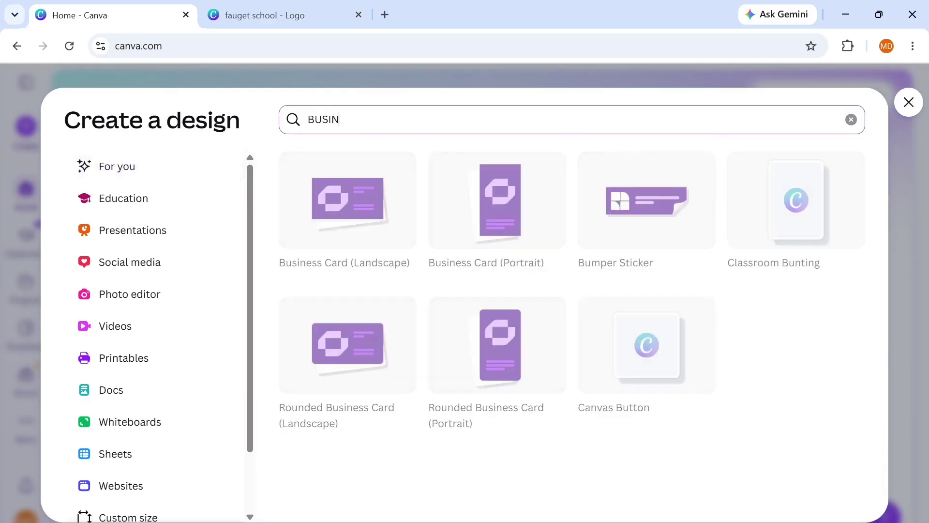
text(ESS CARD)
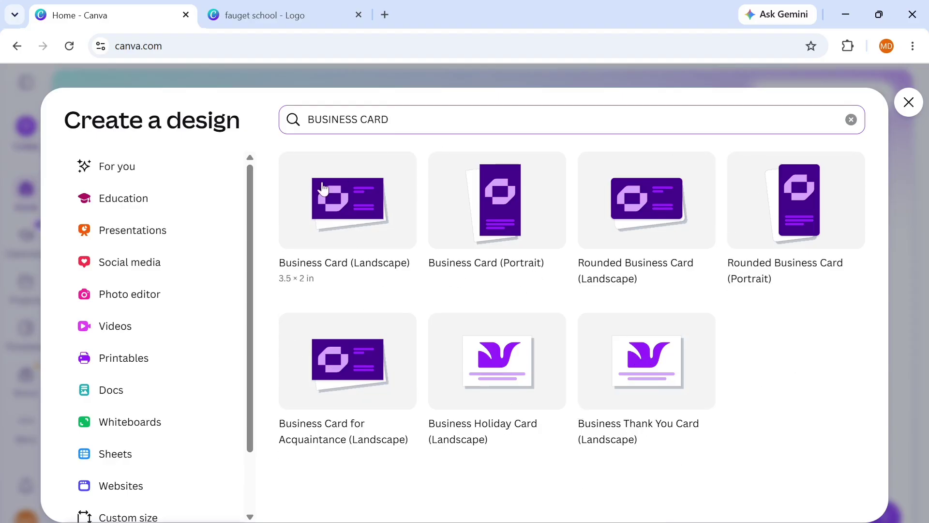
click(348, 224)
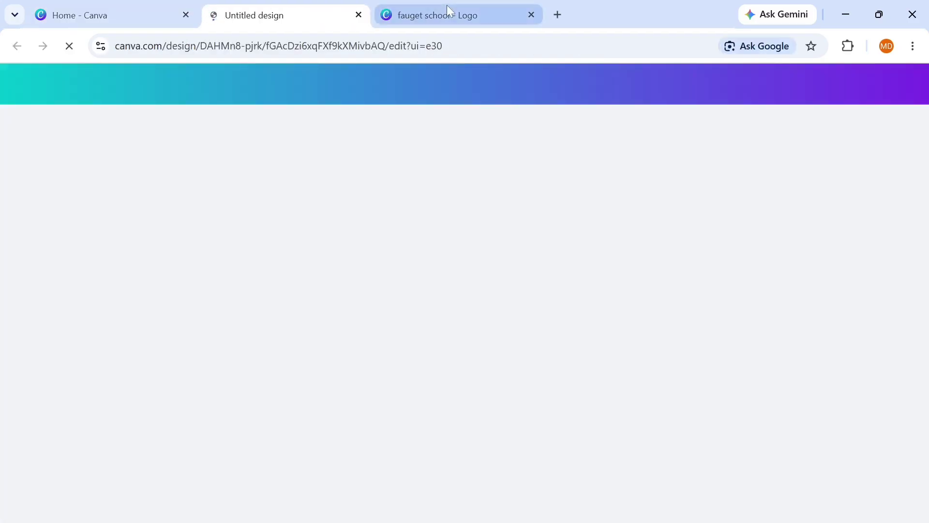
Step: Close the fauget school logo design and apply the Green and White Modern Minimalist Florist Business Card template to the blank card
click(450, 15)
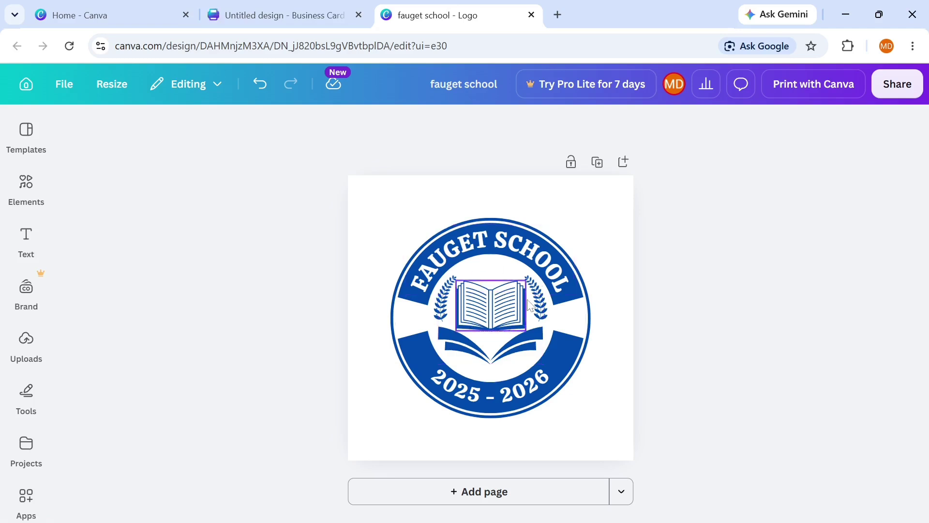
click(532, 15)
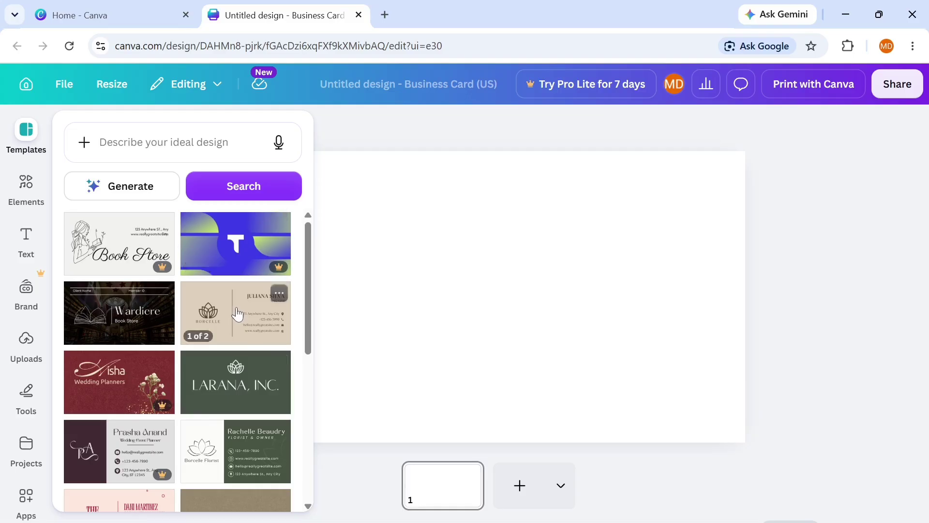
click(247, 459)
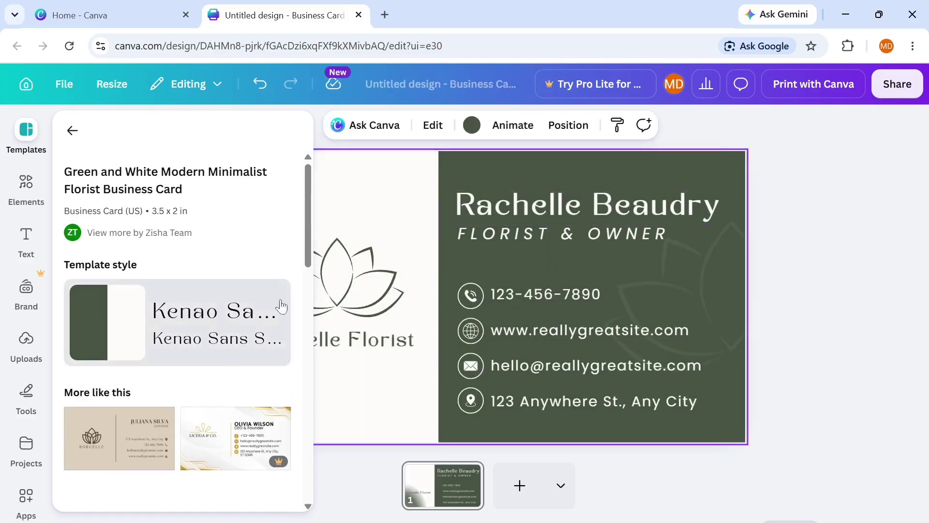
click(893, 260)
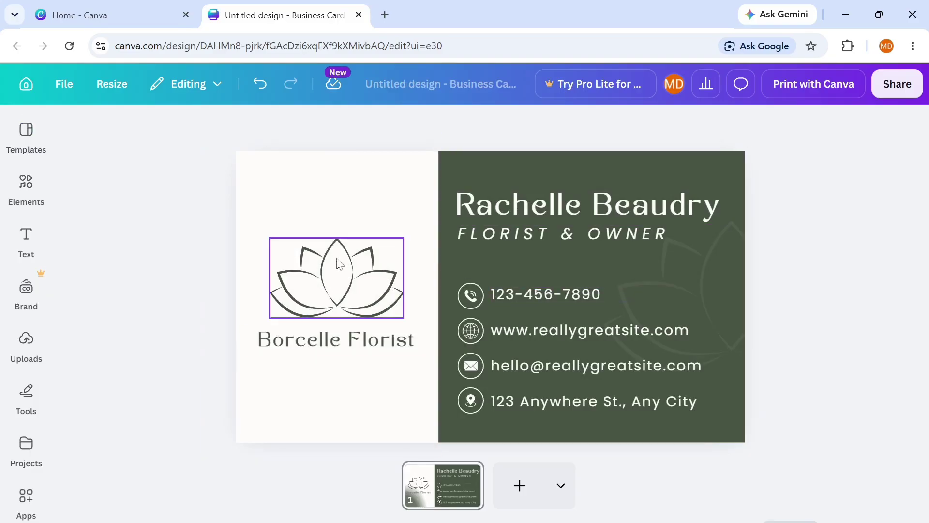
Step: Add the yellow LWU ADS STUDIO logo from the uploaded images to the business card
click(333, 283)
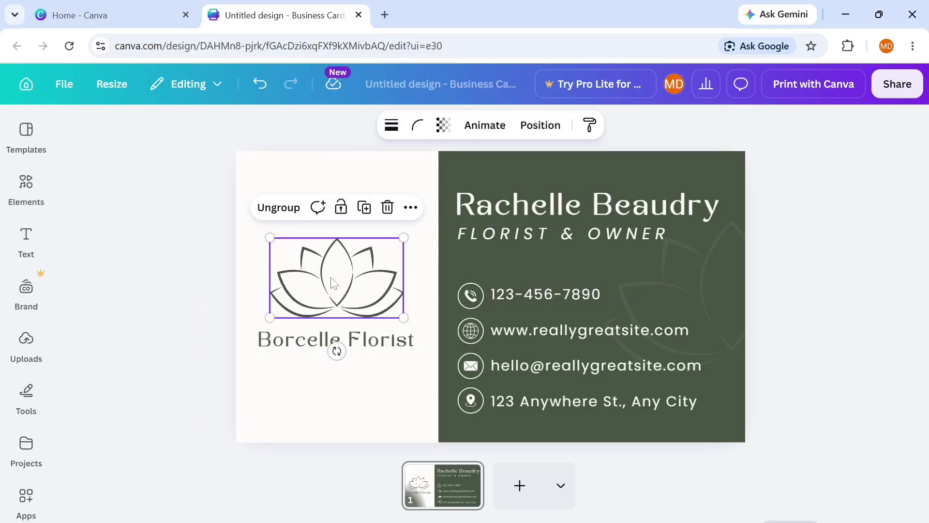
click(345, 344)
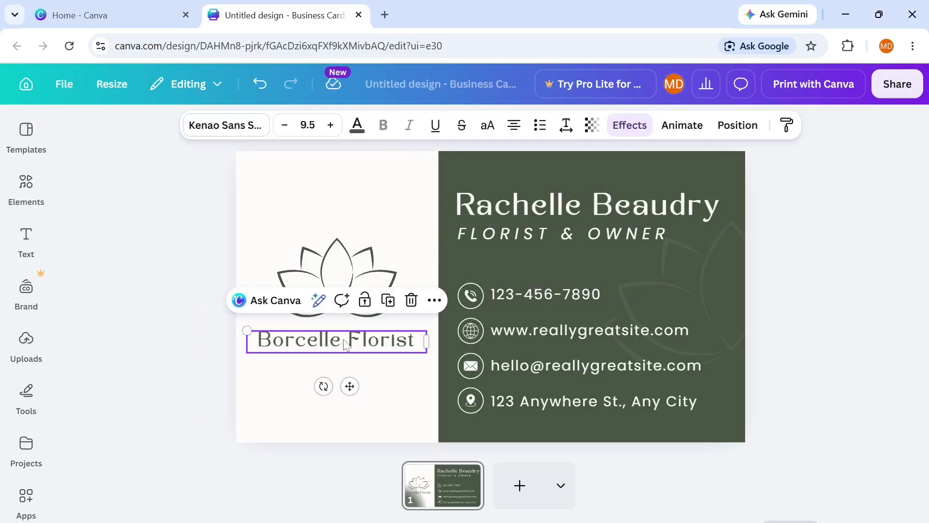
click(347, 271)
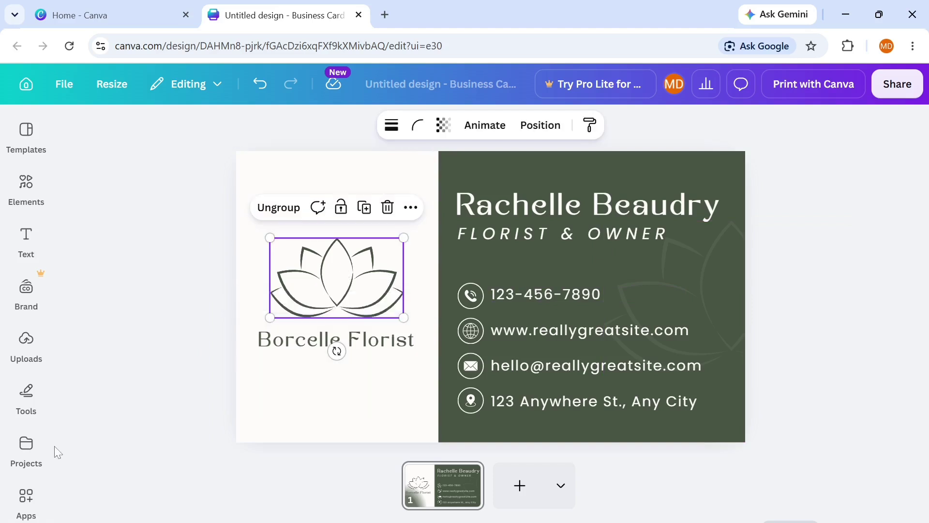
click(29, 356)
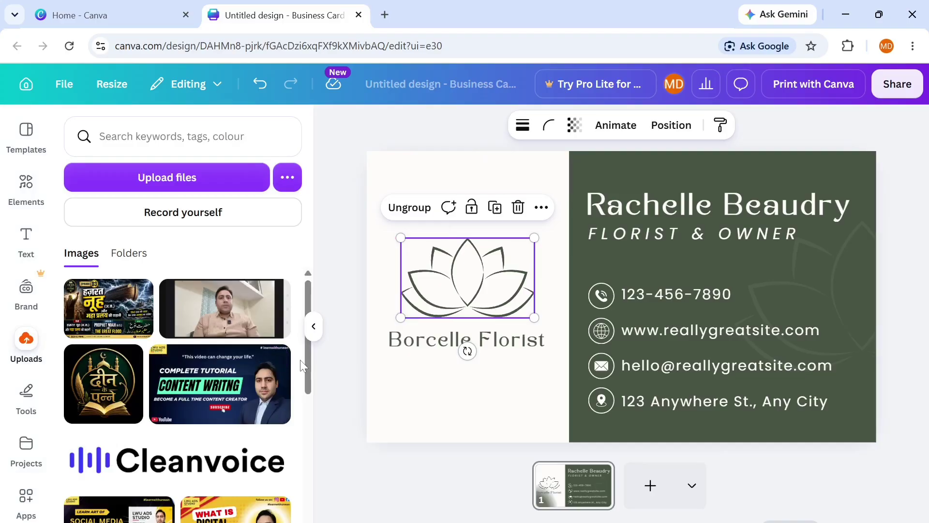
drag(310, 364, 320, 488)
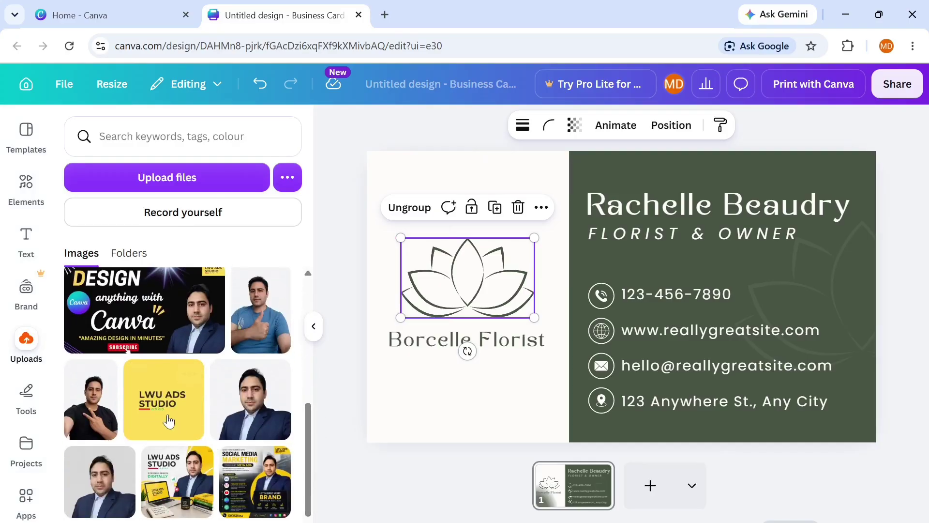
click(168, 421)
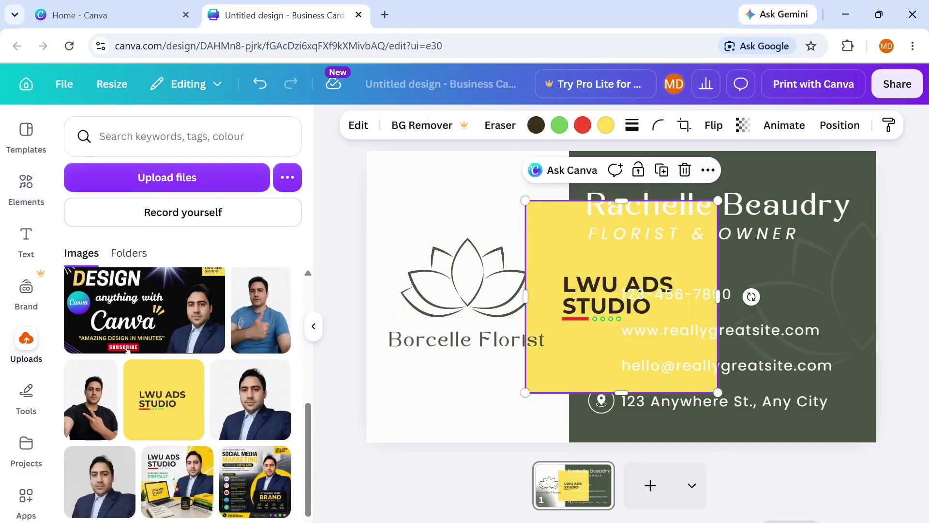
click(314, 326)
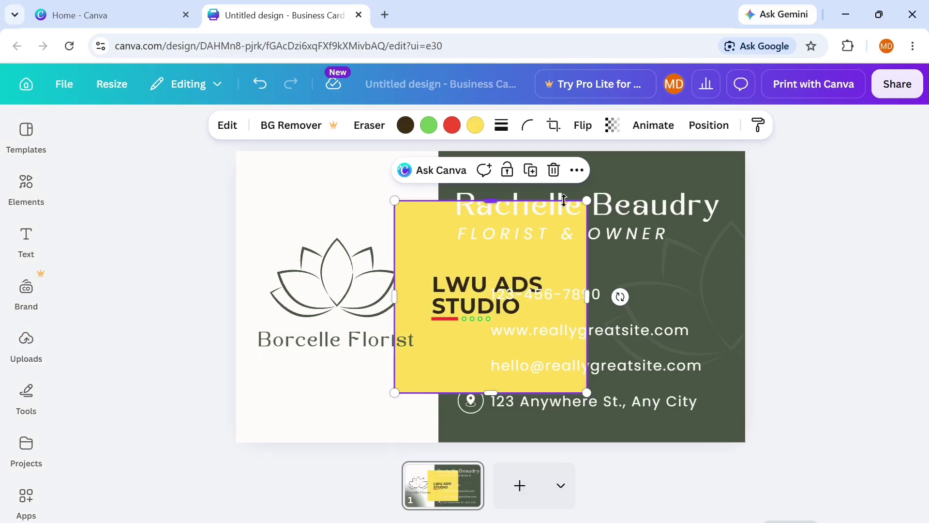
Step: Replace the lotus drawing above the Borcelle Florist text with the LWU ADS STUDIO logo, shrunk to about 0.7 × 0.7 in
drag(412, 228, 244, 201)
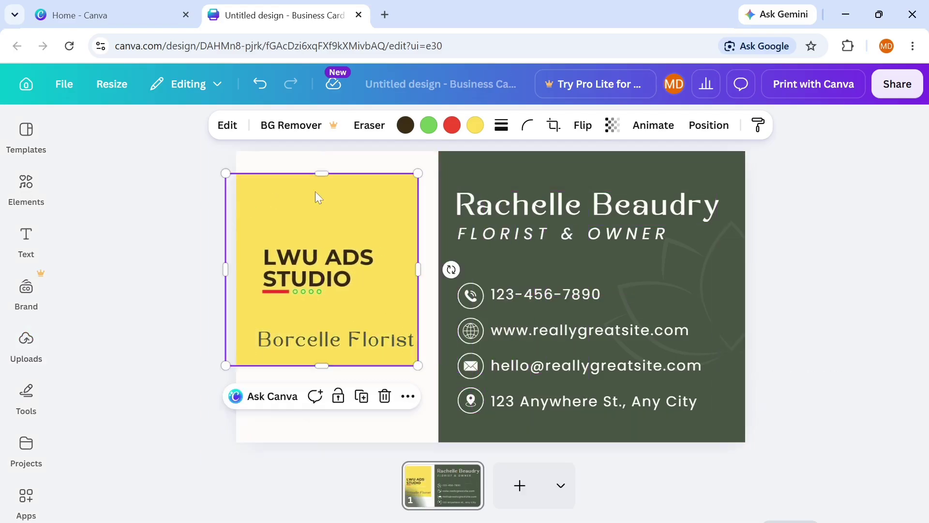
drag(419, 175, 321, 269)
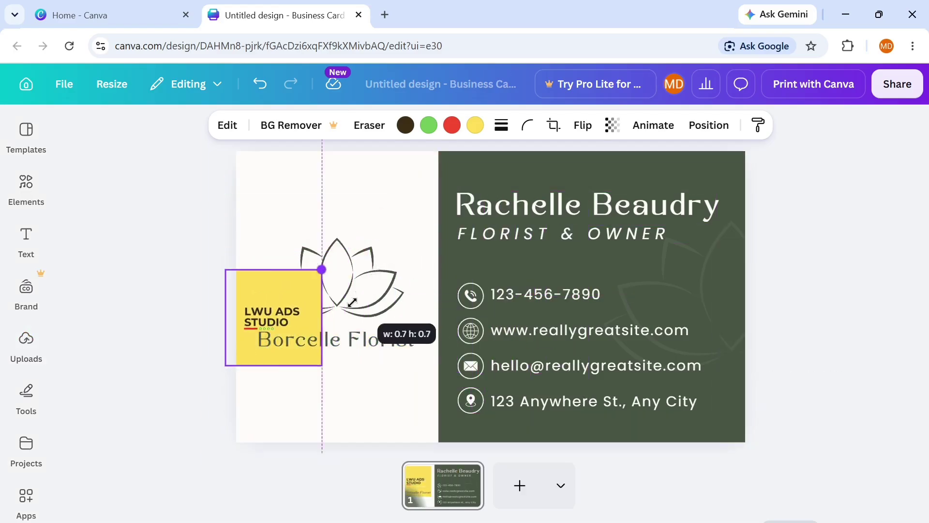
drag(273, 294, 301, 236)
click(382, 303)
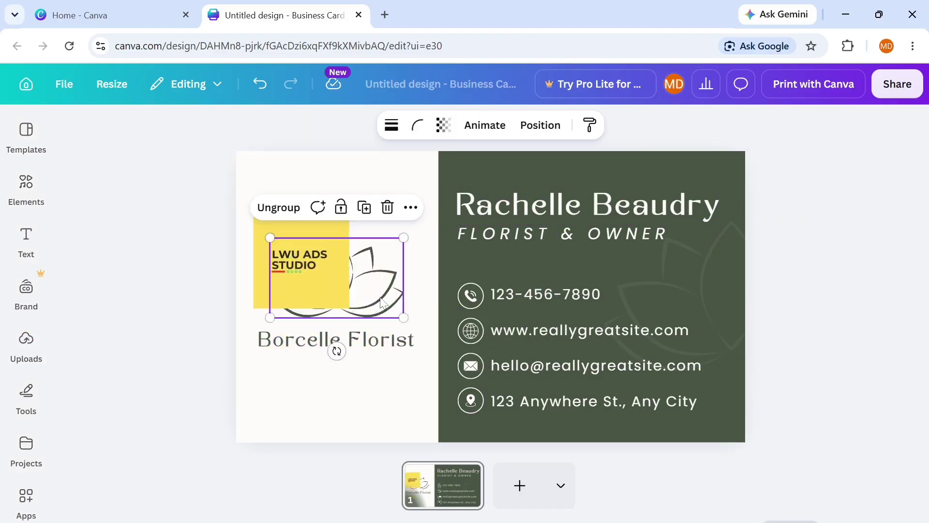
click(388, 207)
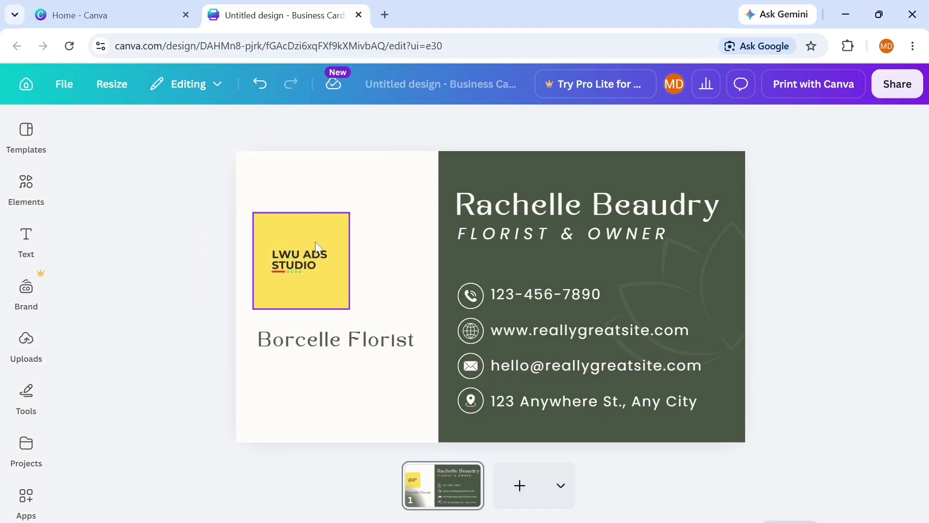
drag(323, 248, 347, 249)
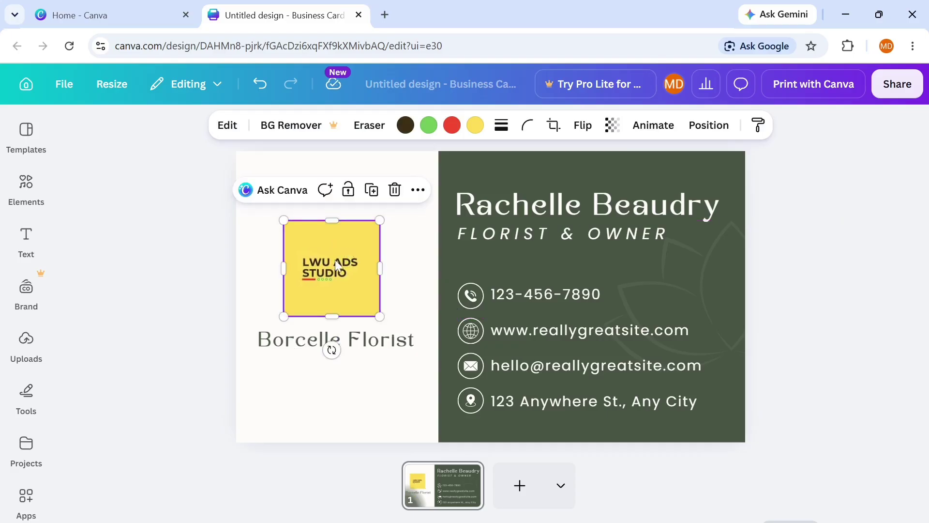
Step: Crop the LWU ADS STUDIO logo to a 16:9 aspect ratio, after trying the 4:3, 5:4 and 1:1 ratios
double_click(335, 260)
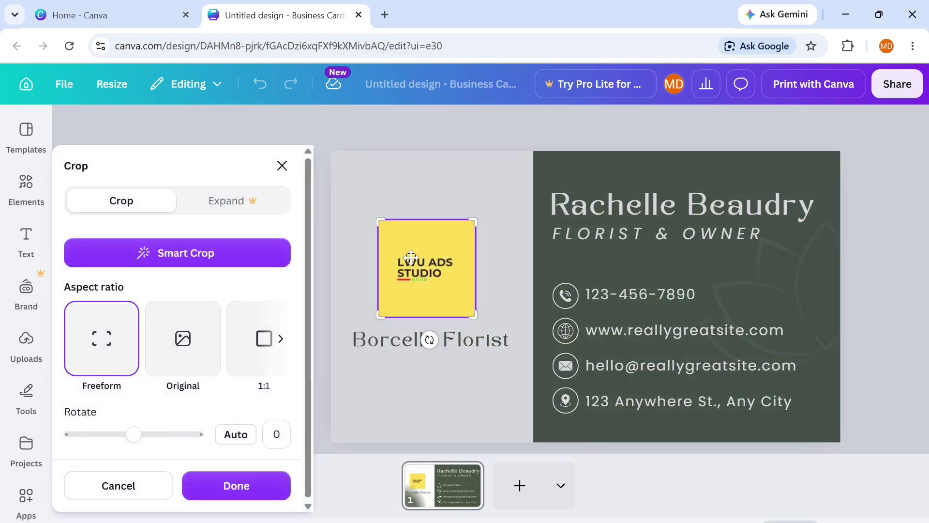
click(281, 339)
click(281, 339)
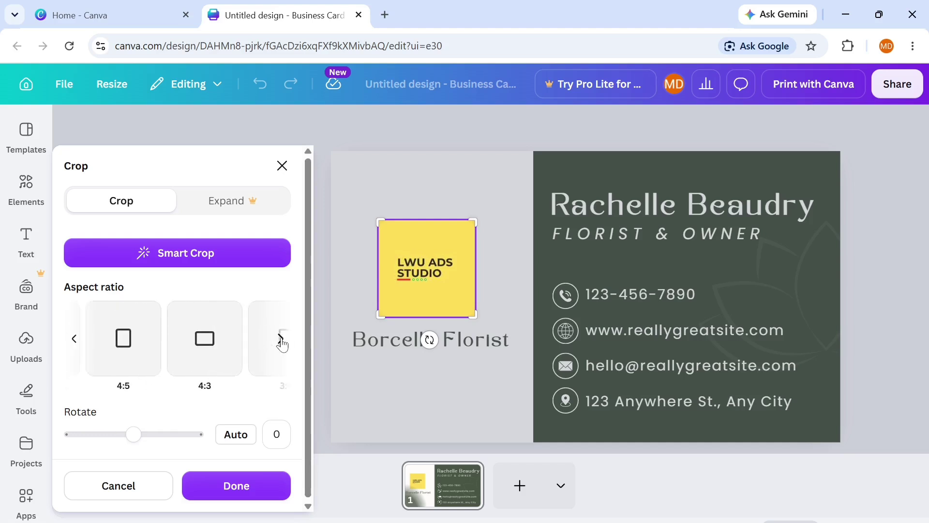
click(190, 357)
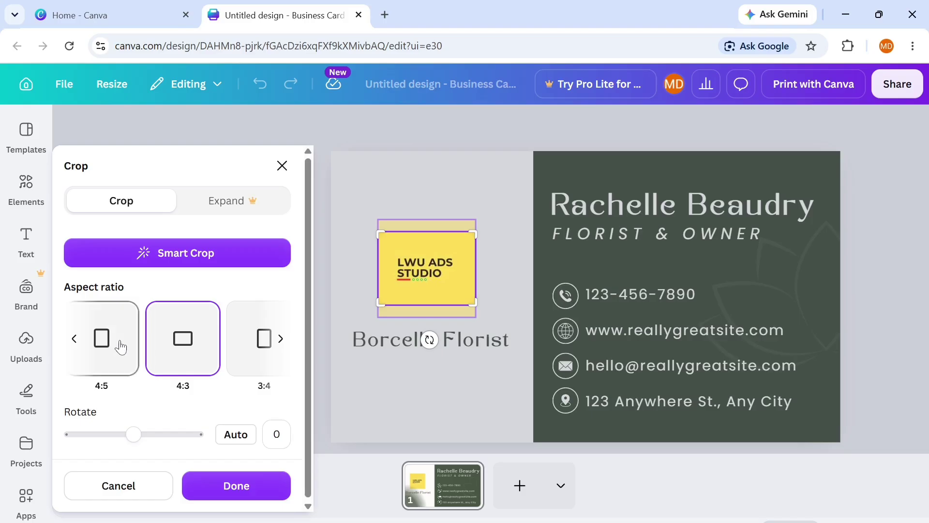
click(73, 339)
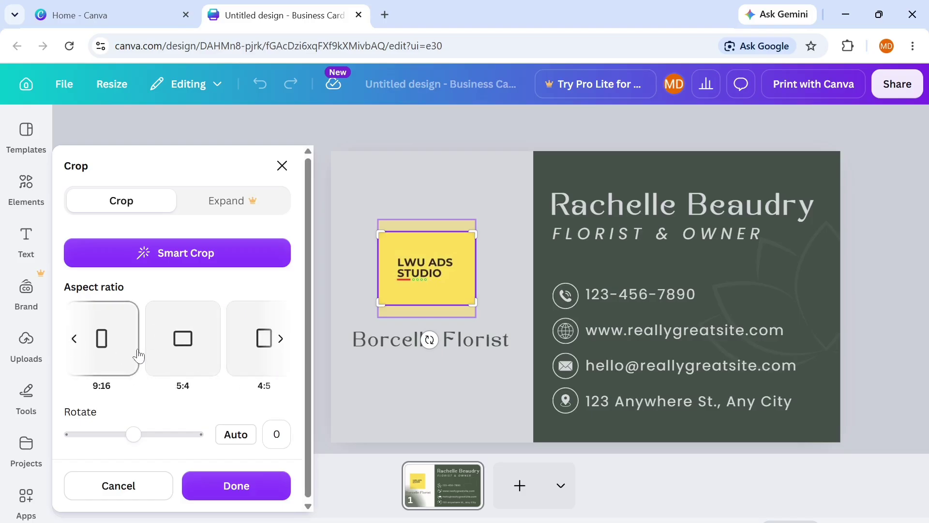
click(183, 353)
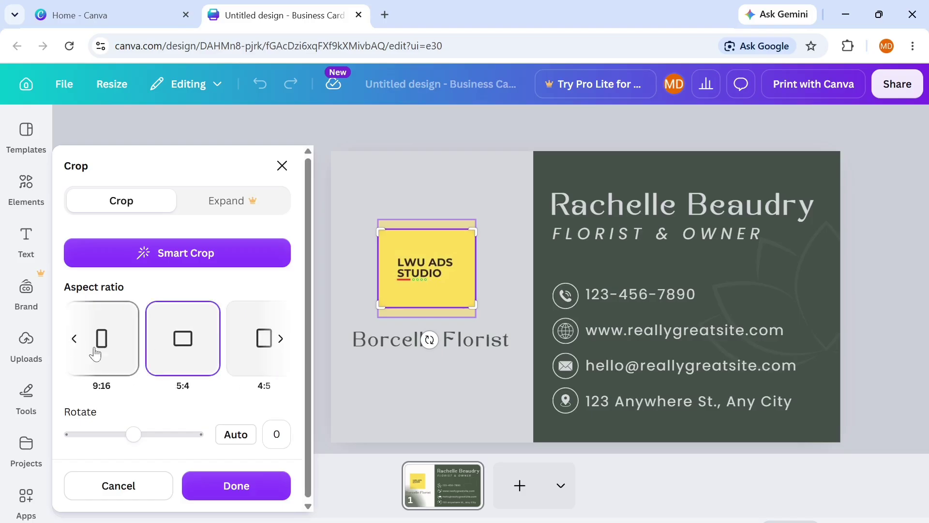
click(74, 339)
click(108, 349)
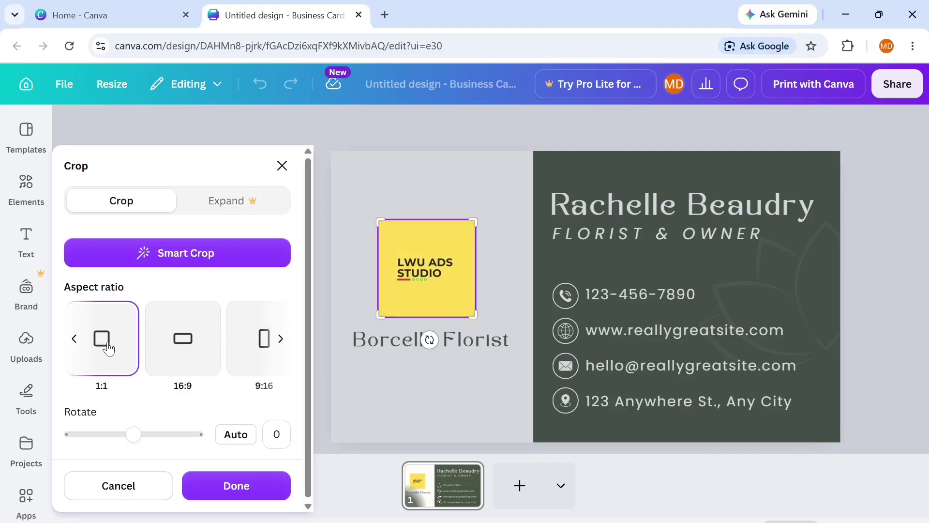
click(190, 361)
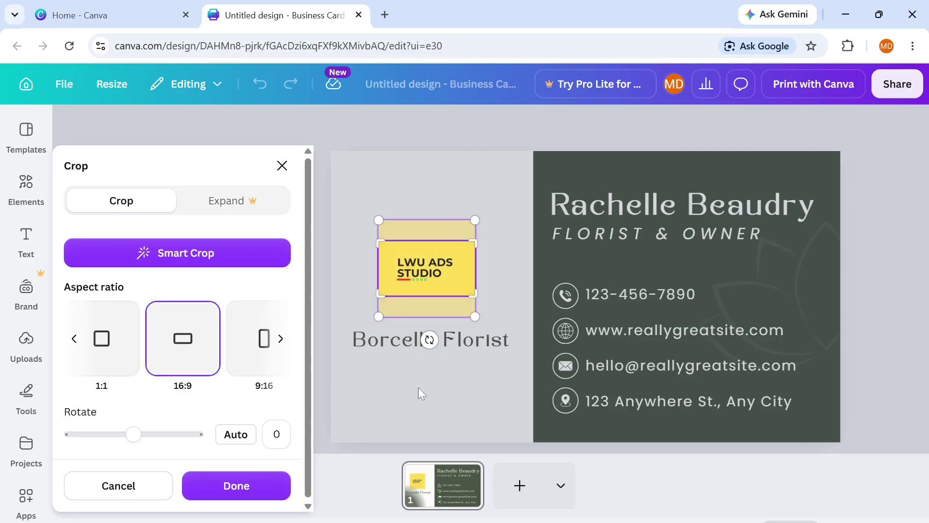
click(244, 497)
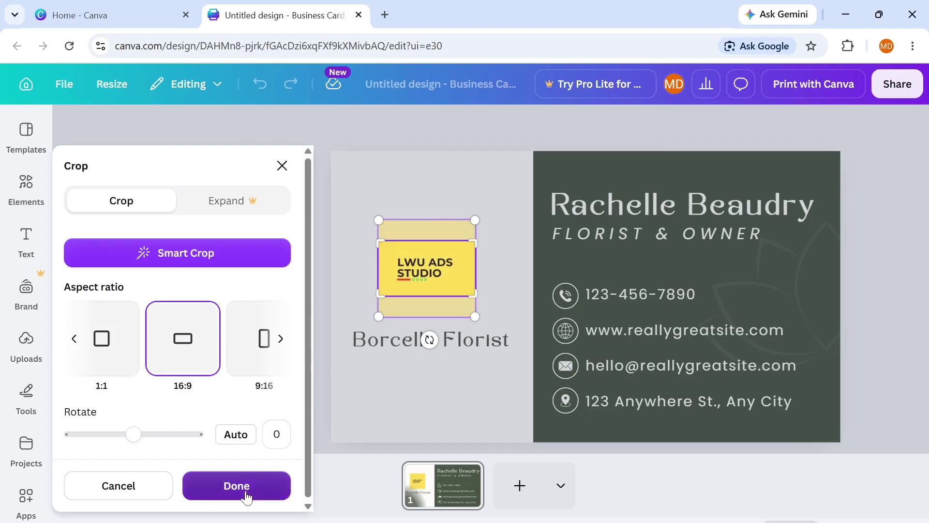
click(414, 279)
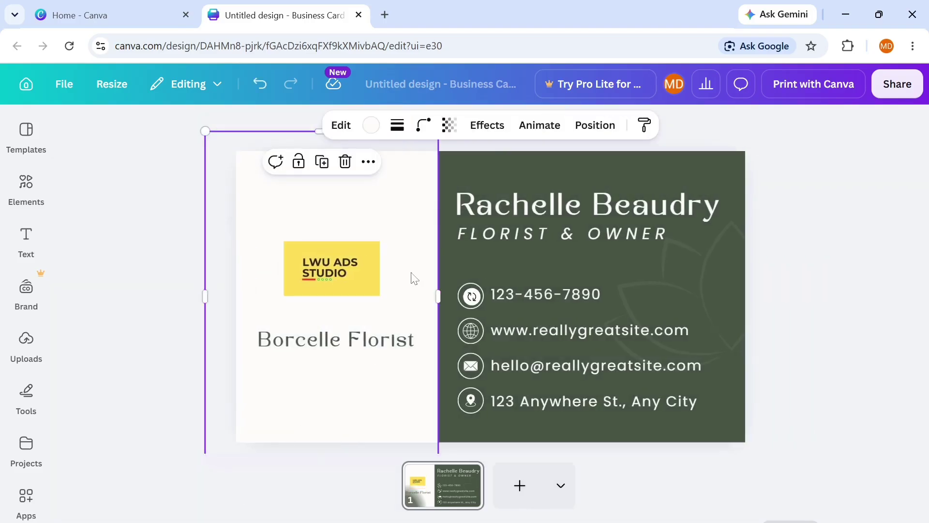
click(787, 196)
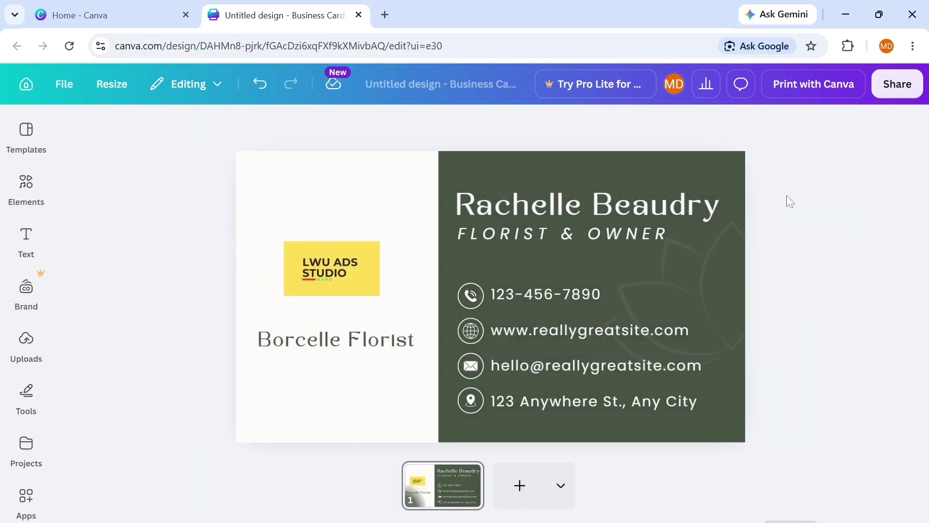
Step: Delete the Borcelle Florist text and move the LWU ADS STUDIO logo to the upper-left corner of the card's white half
click(323, 351)
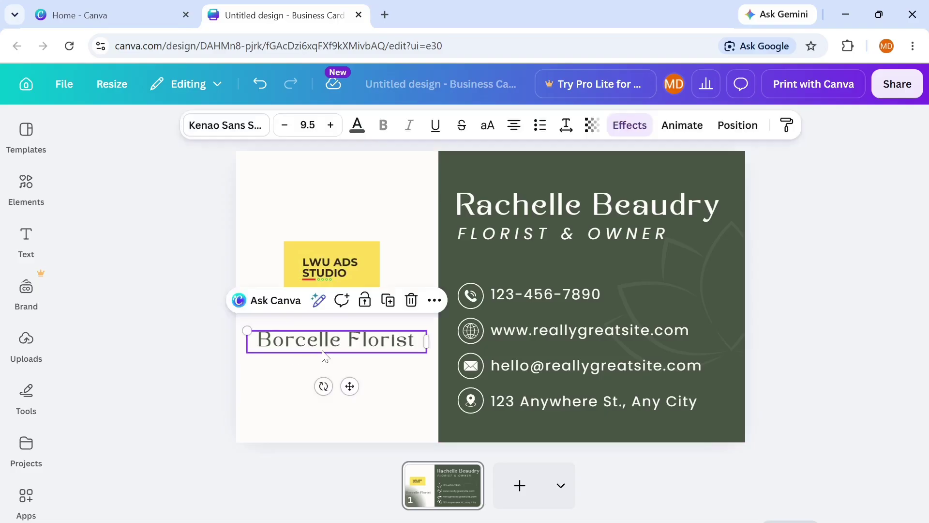
click(410, 301)
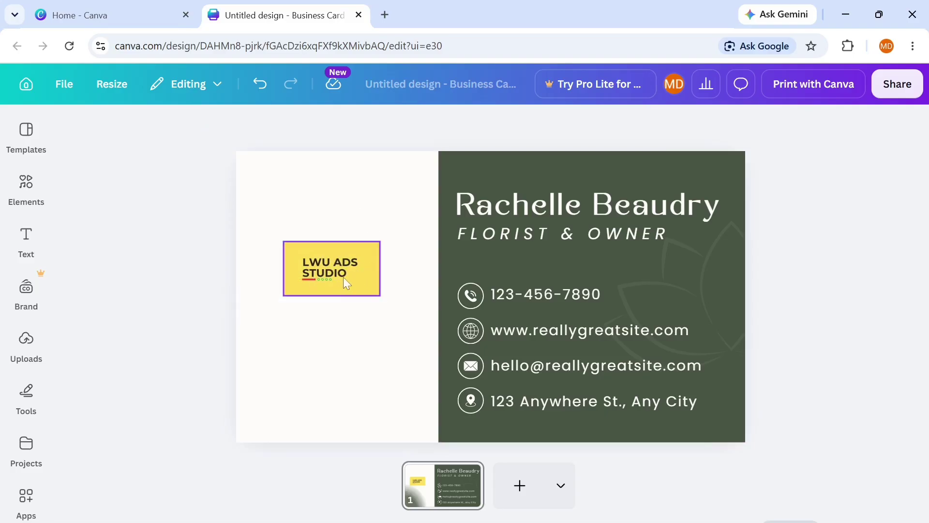
drag(343, 277, 314, 204)
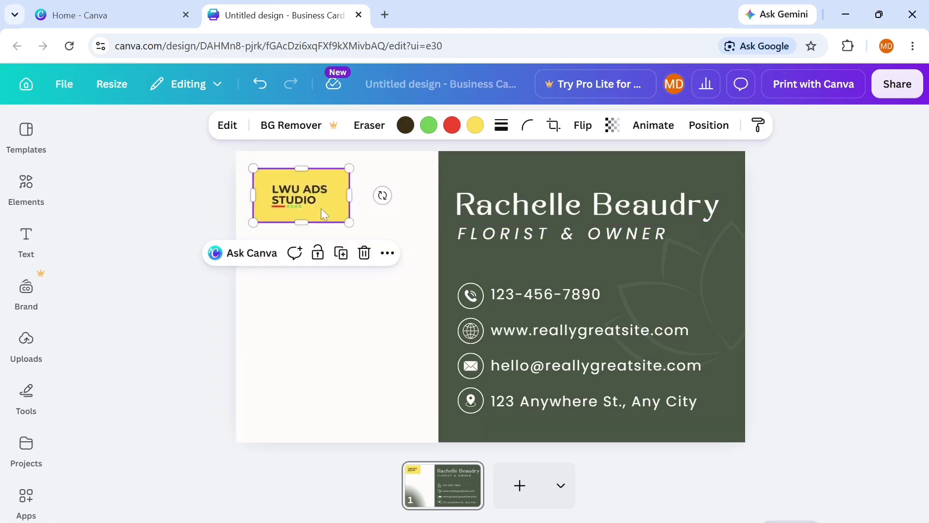
click(802, 258)
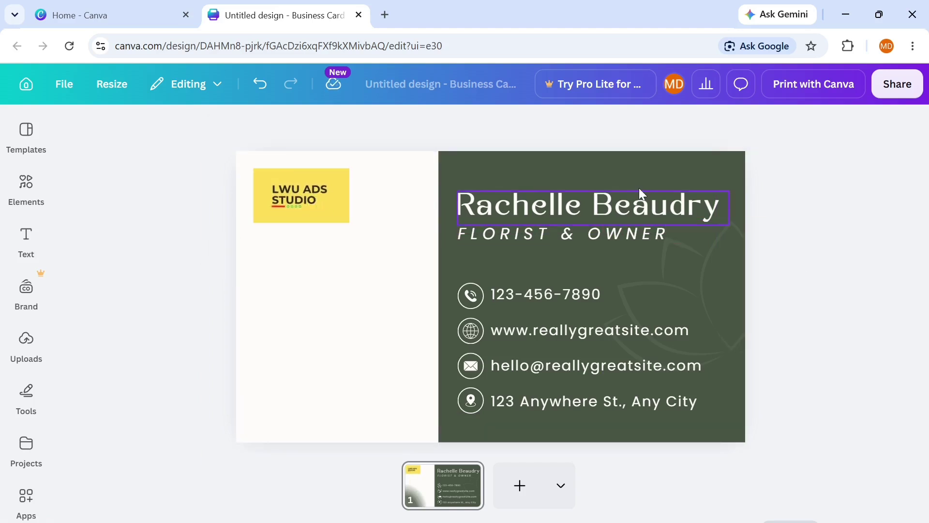
Step: Change the card's dark green background to the yellow taken from the LWU ADS STUDIO logo's photo colours
click(626, 172)
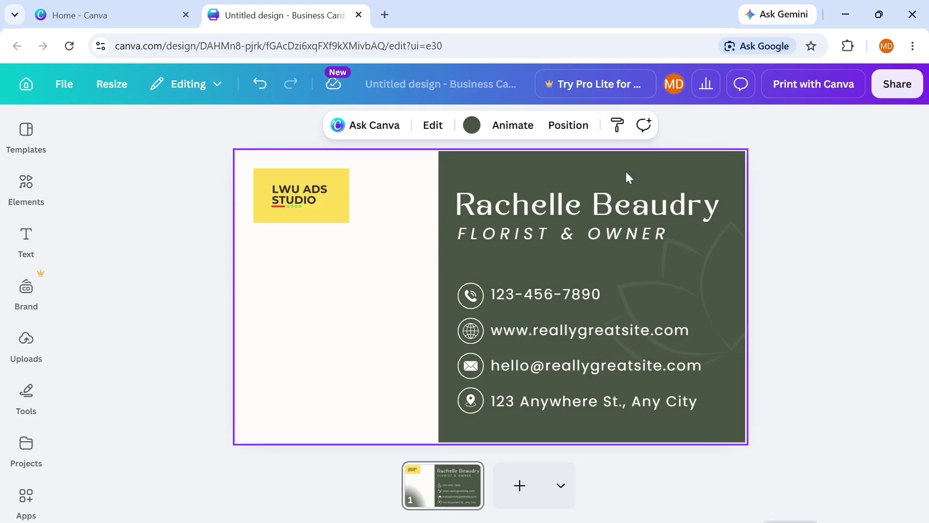
click(472, 127)
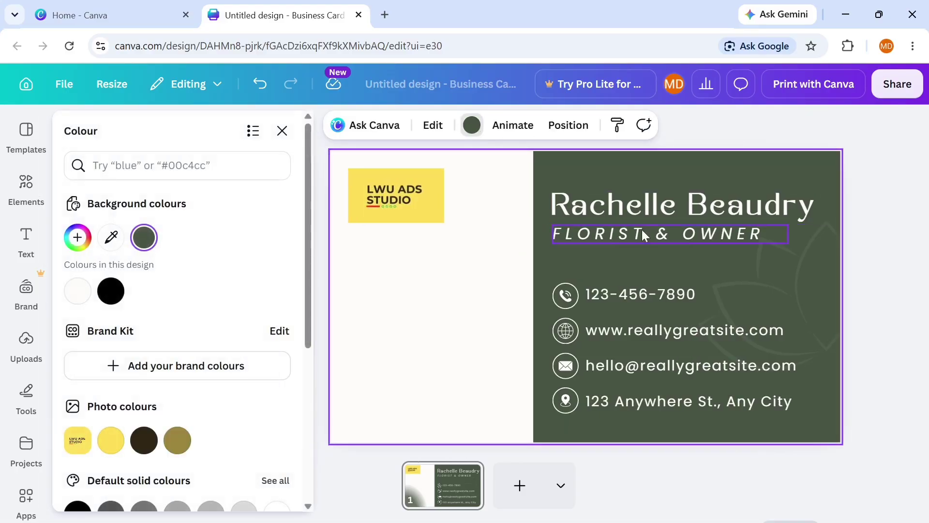
click(899, 187)
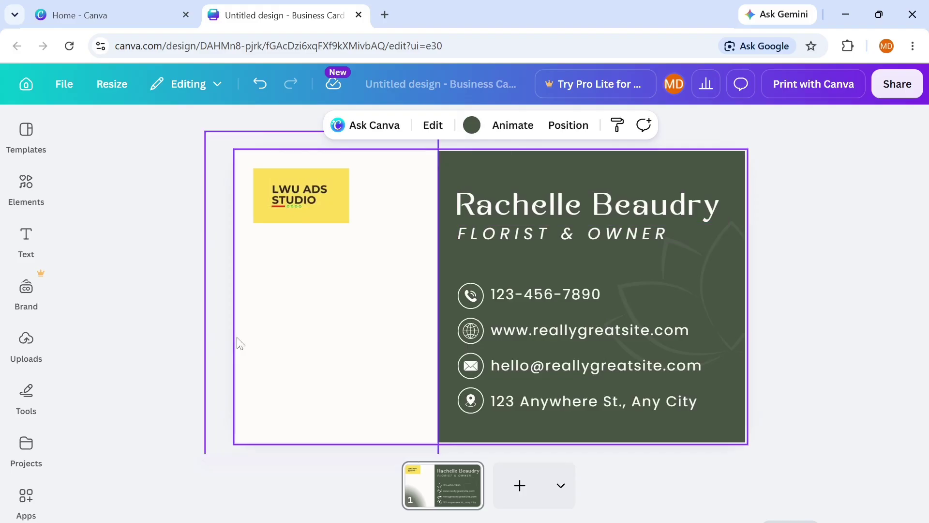
click(315, 328)
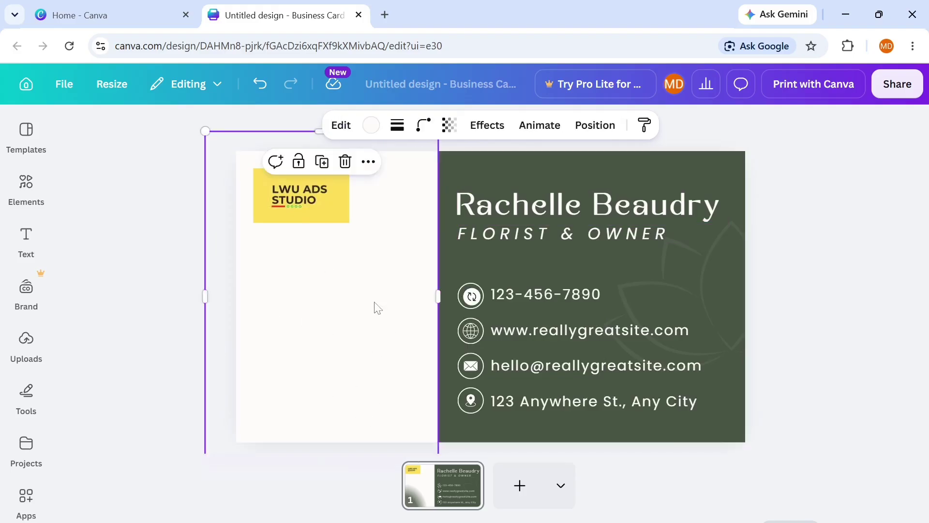
click(674, 167)
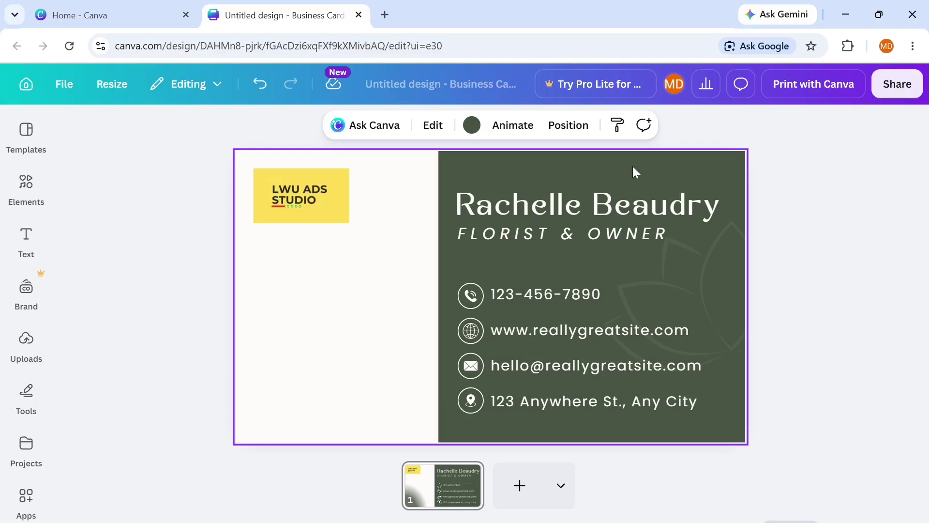
click(472, 126)
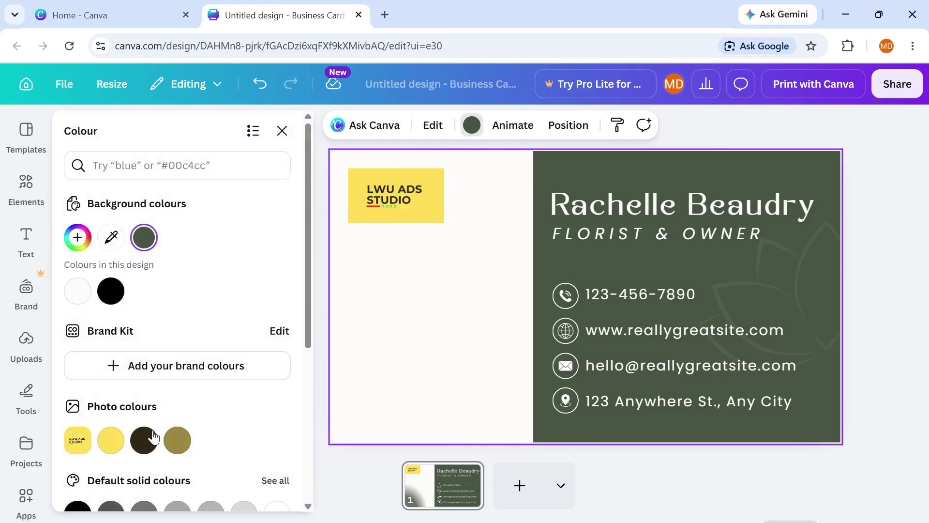
click(111, 441)
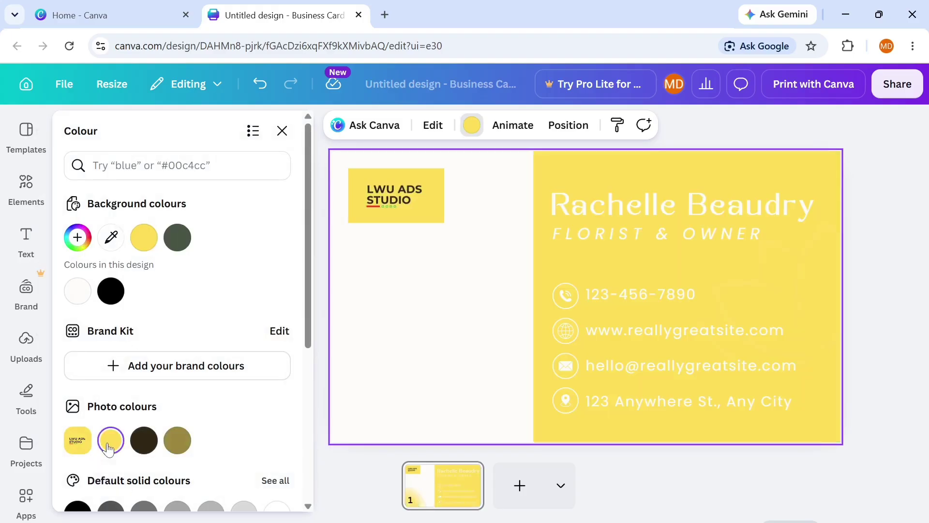
Step: Set the name heading's text colour to black and apply the change to all matching white text on the card
click(735, 202)
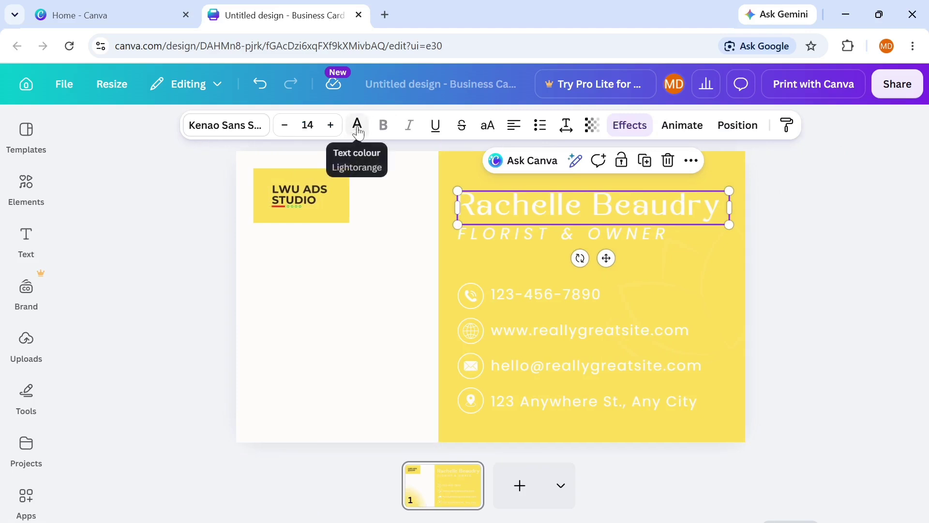
click(357, 126)
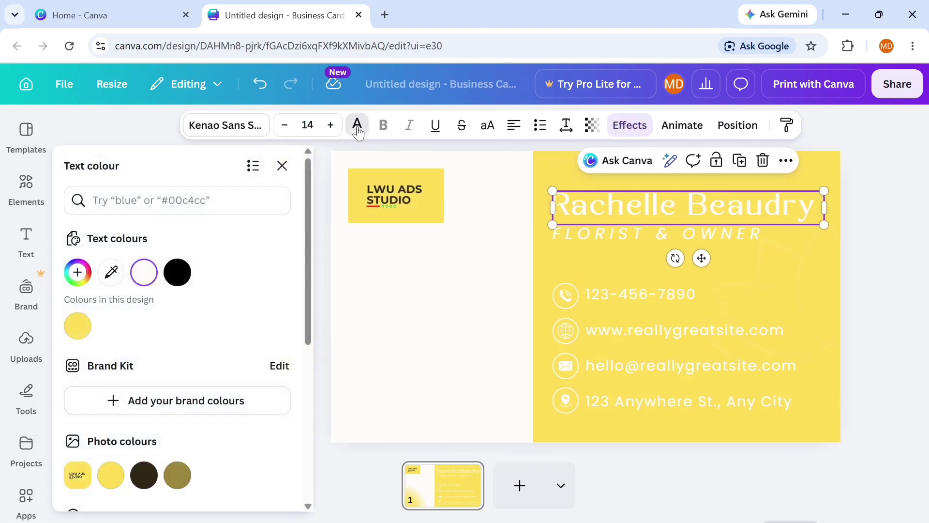
click(178, 273)
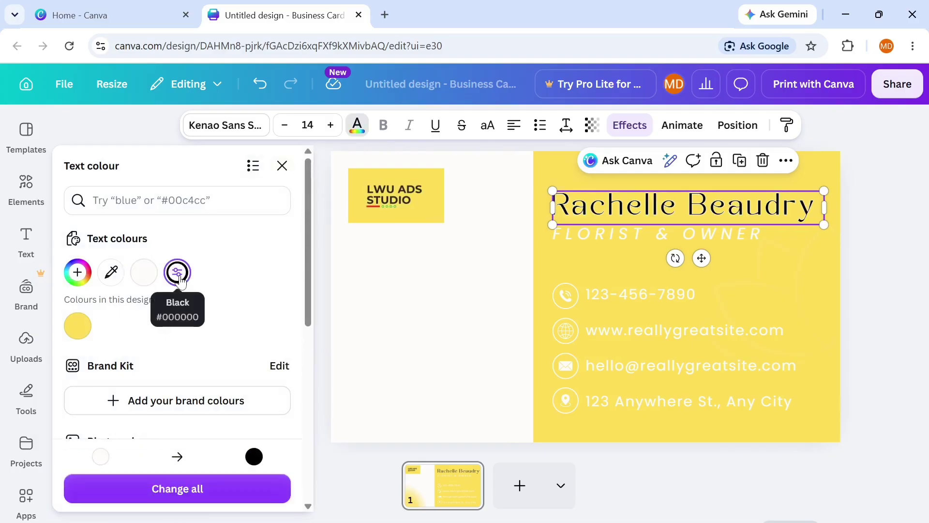
click(187, 490)
key(Escape)
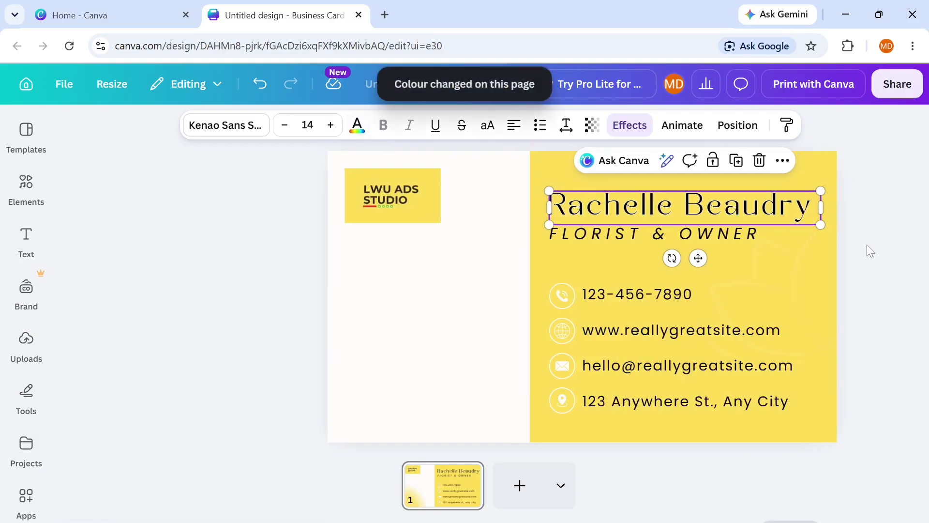
key(Escape)
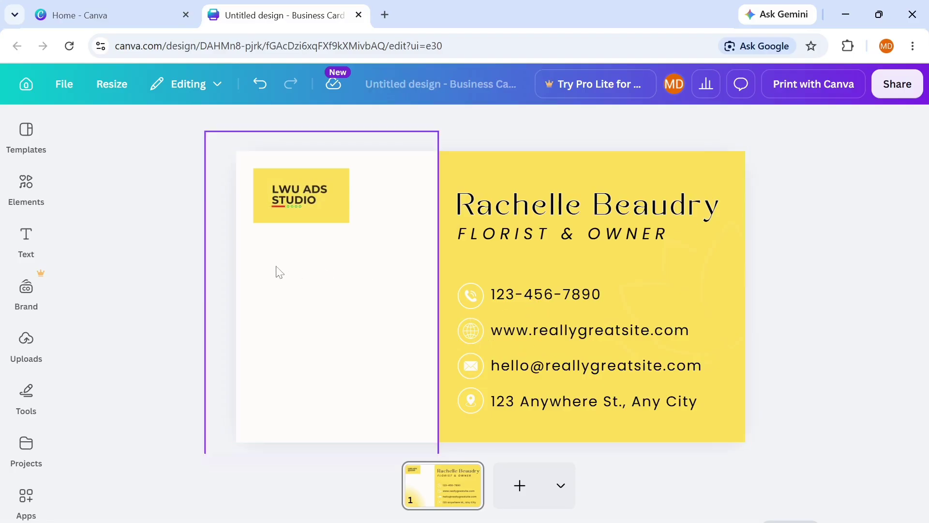
Step: Replace the person's name in the card's heading with LWU AD STUDIO
click(346, 275)
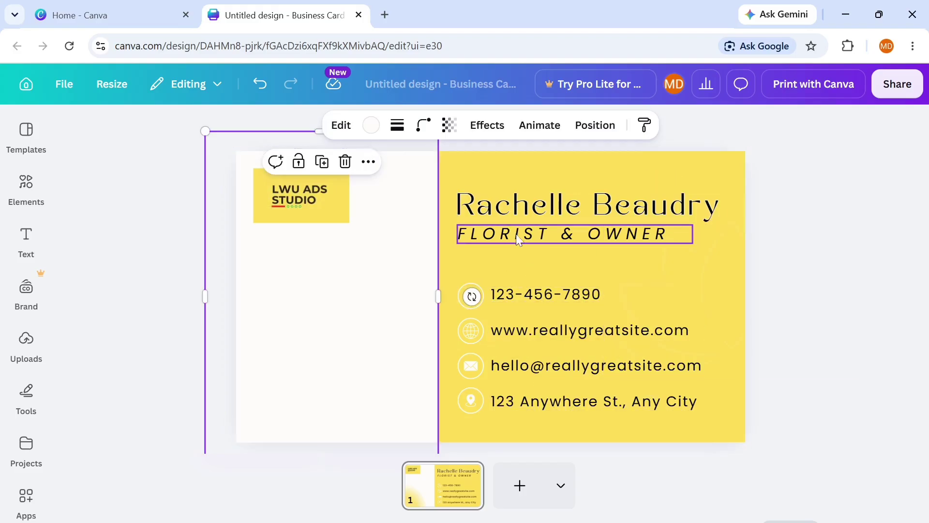
click(601, 213)
click(600, 213)
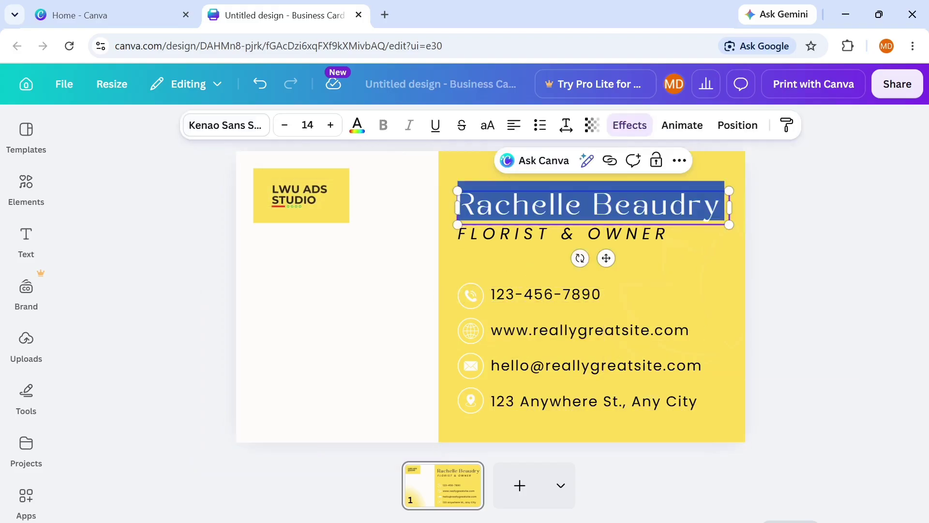
text(LWU)
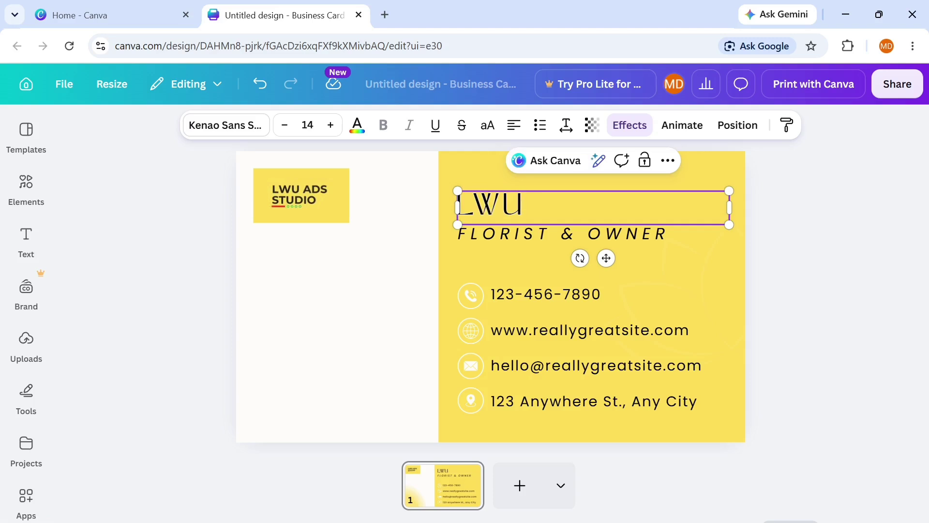
text( AD STUDIO)
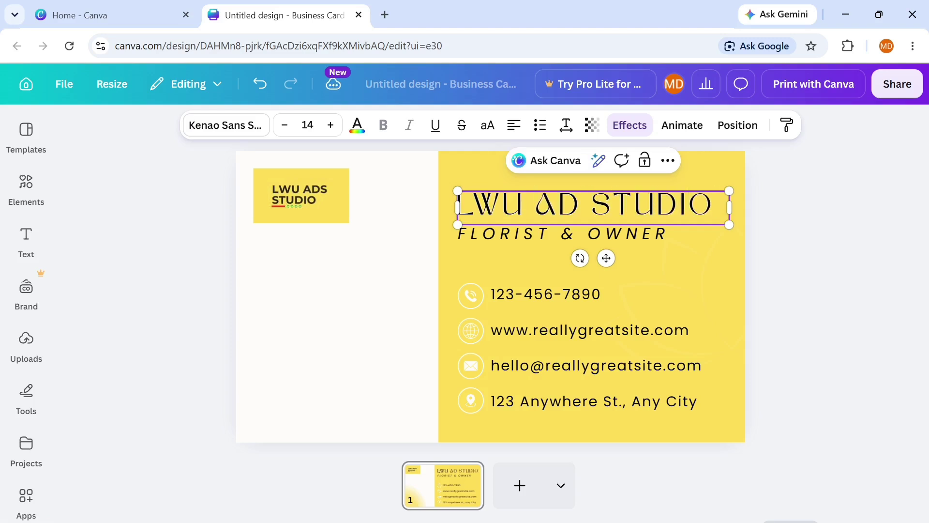
click(816, 251)
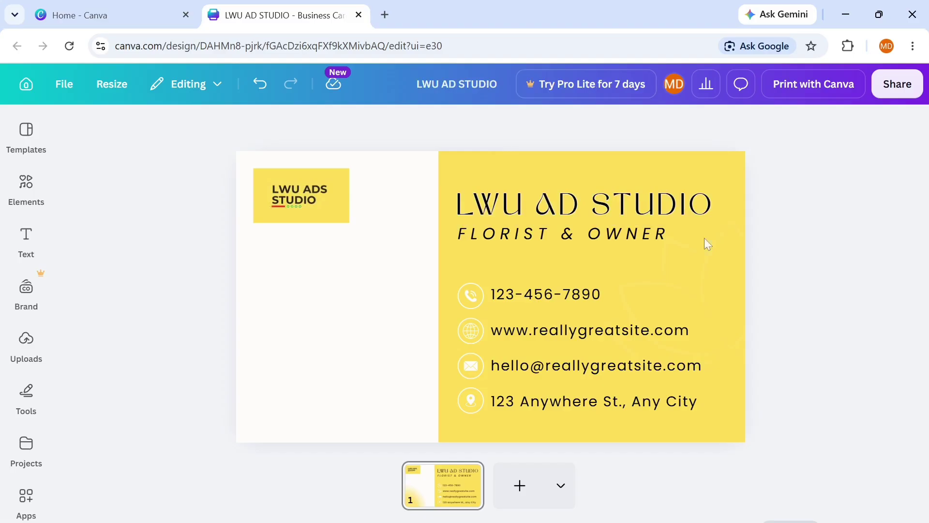
Step: Delete the FLORIST & OWNER subtitle below the LWU AD STUDIO heading
click(660, 241)
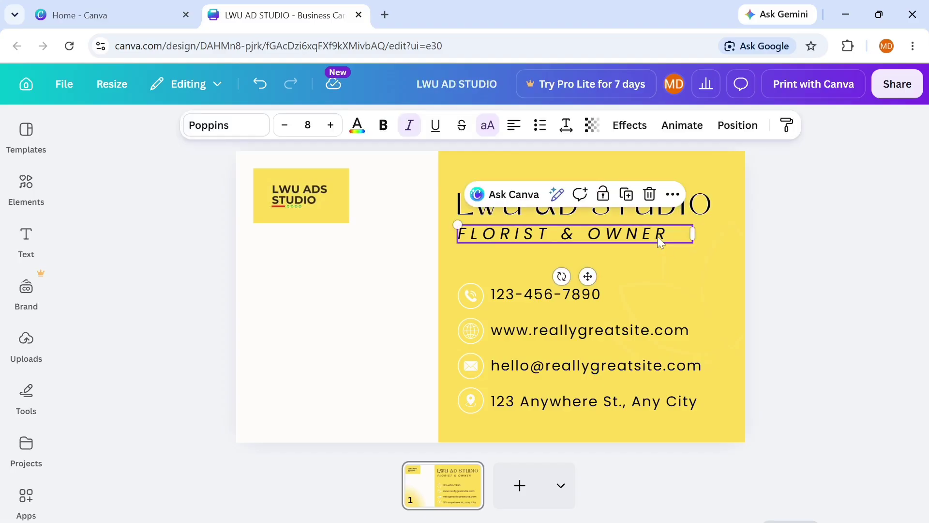
click(650, 194)
drag(602, 220, 861, 375)
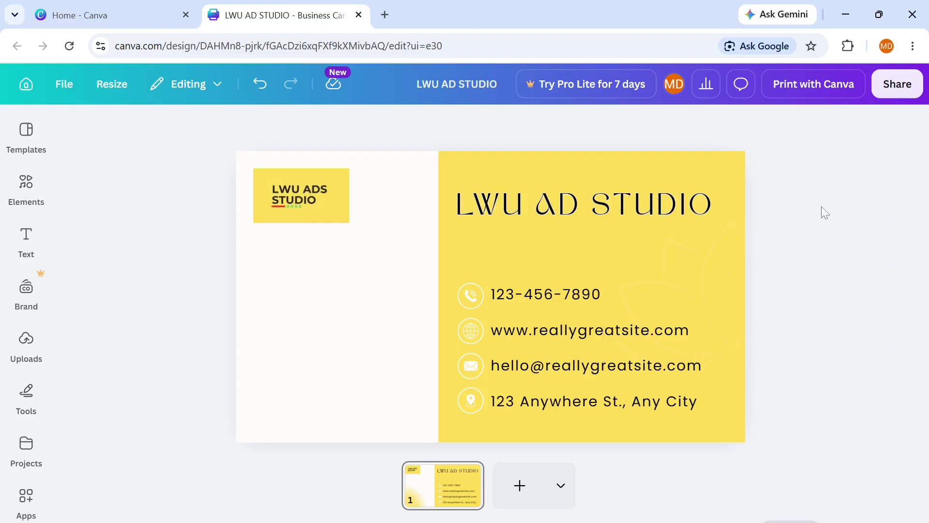
Step: Recolour the card's white half, behind the logo, dark grey
click(561, 246)
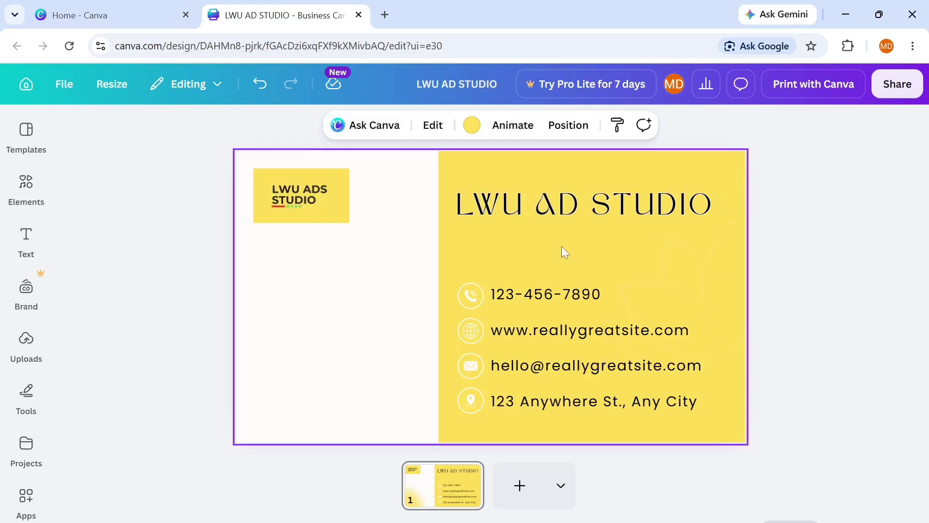
key(ctrl+z)
click(780, 224)
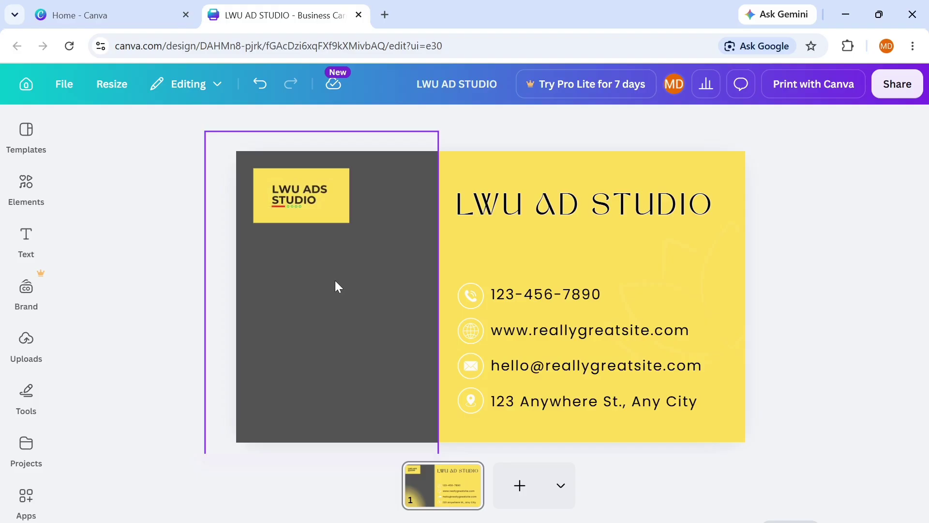
Step: Open the elements library and check the grey shape and the phone, website, e-mail and location icons beside the contact details
click(38, 203)
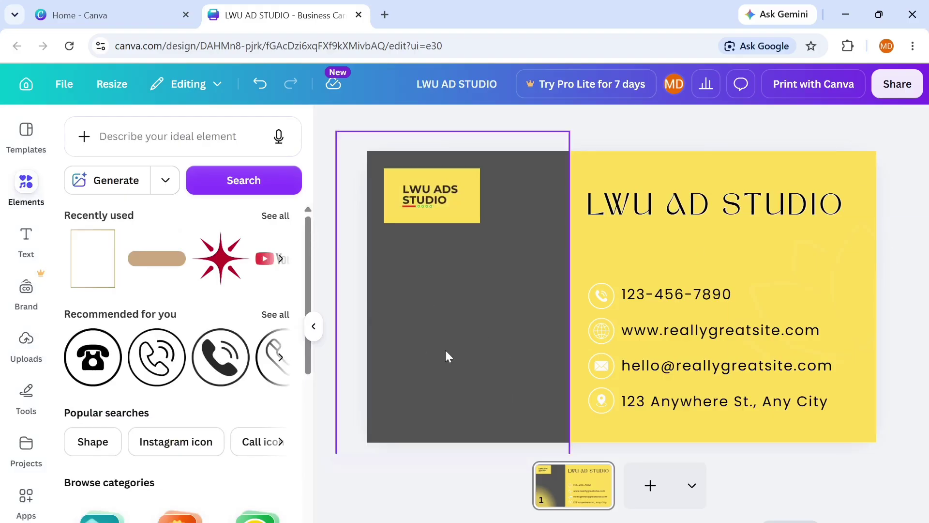
click(489, 329)
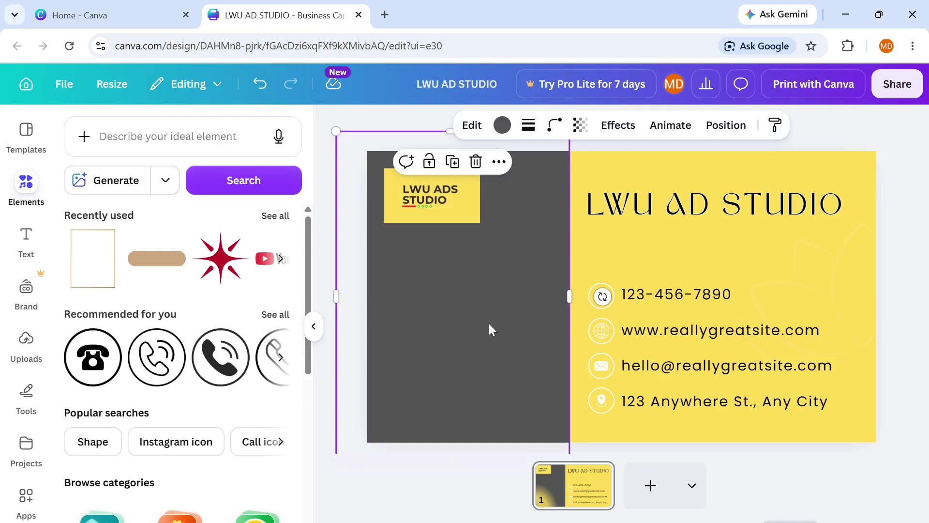
click(917, 186)
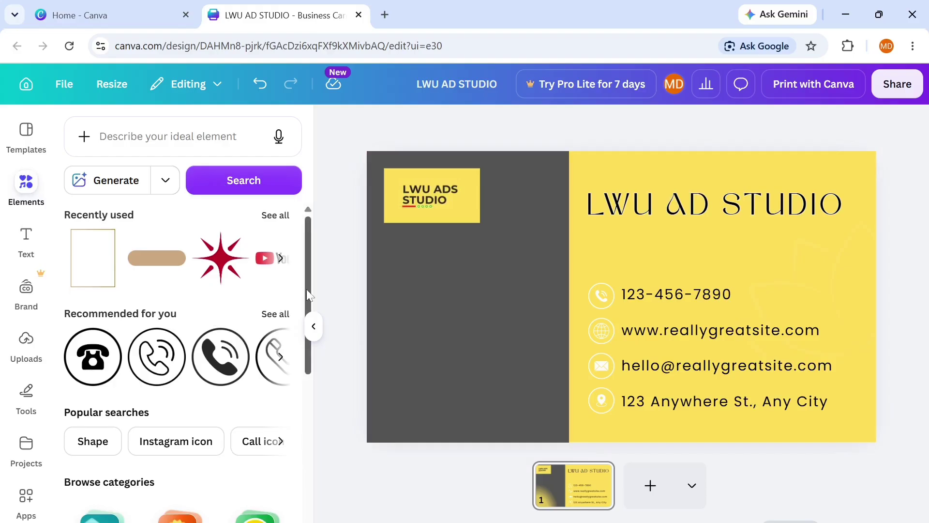
drag(306, 289, 307, 292)
click(606, 296)
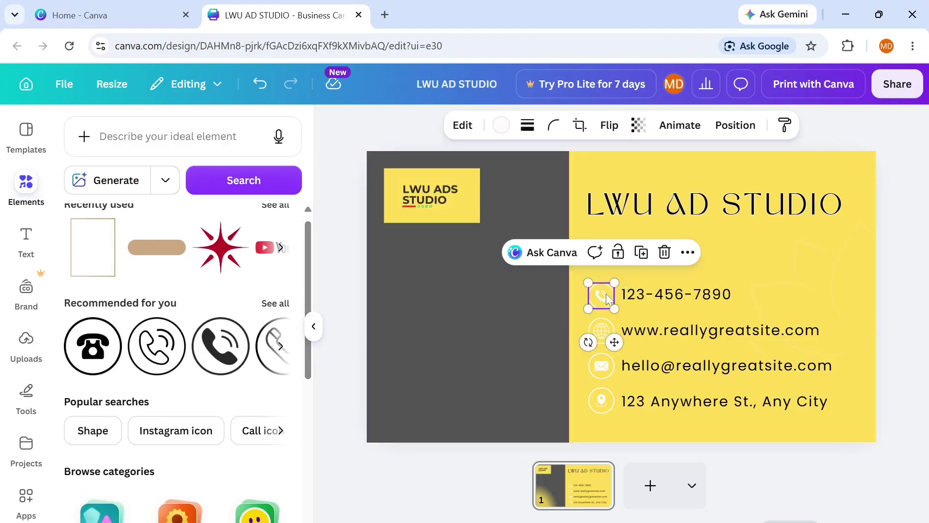
click(602, 335)
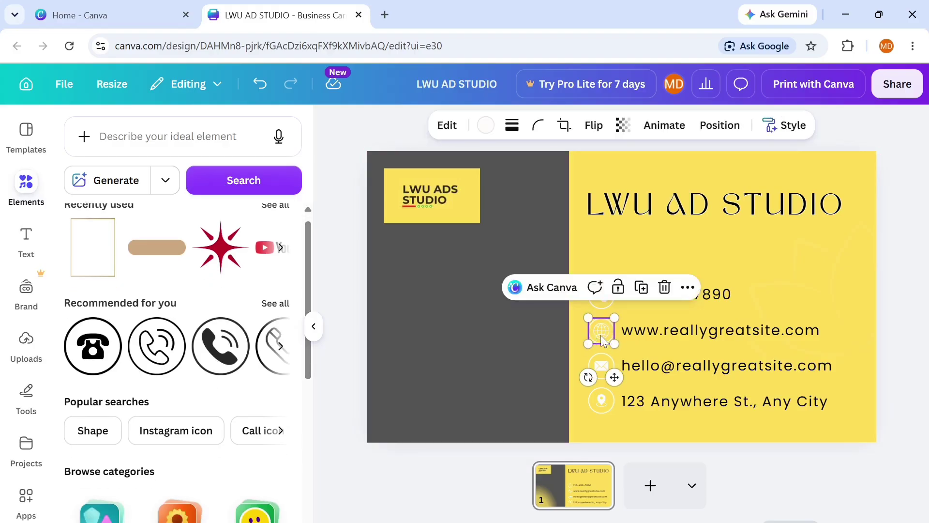
click(605, 371)
click(603, 400)
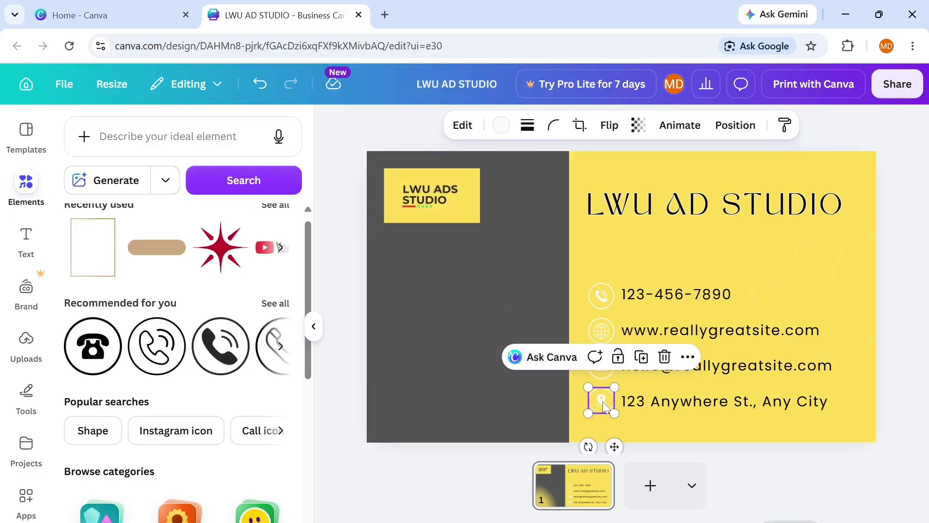
click(594, 297)
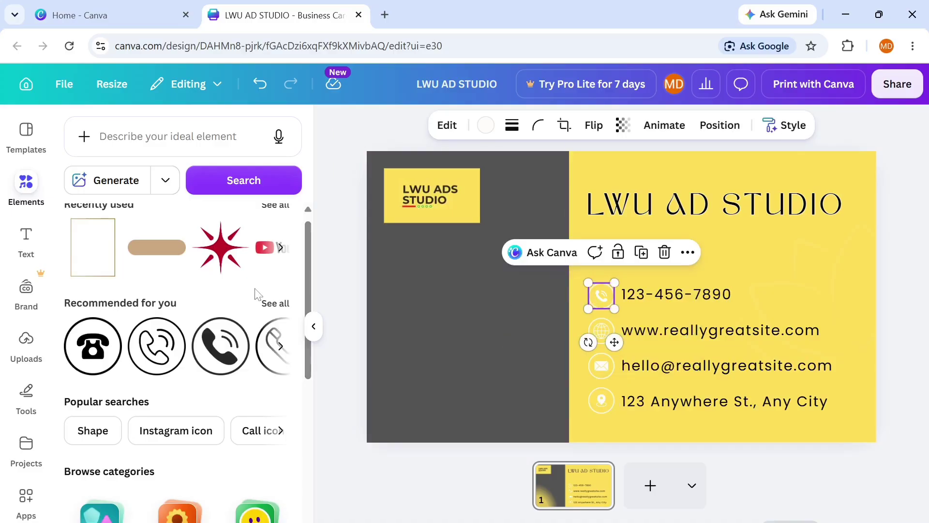
Step: Search the elements library for CALL ICON and show all matching graphics
click(139, 139)
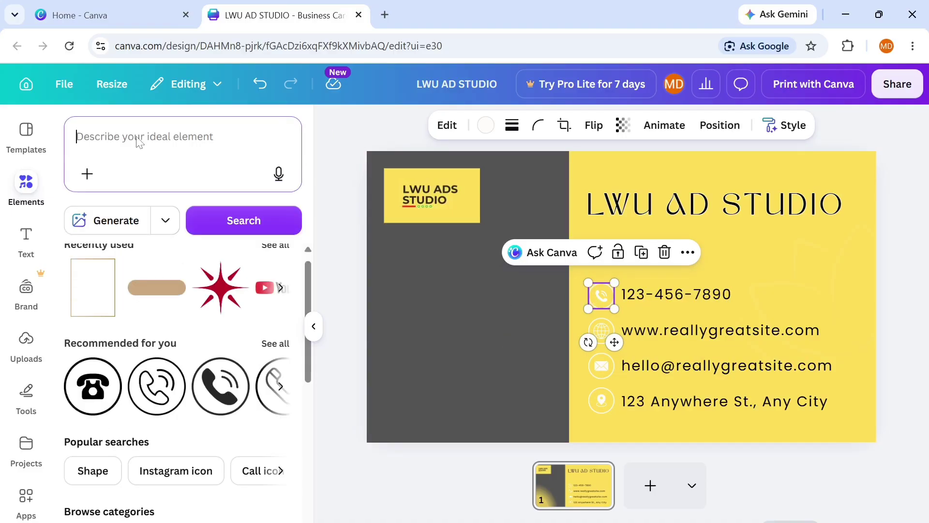
text(CALL)
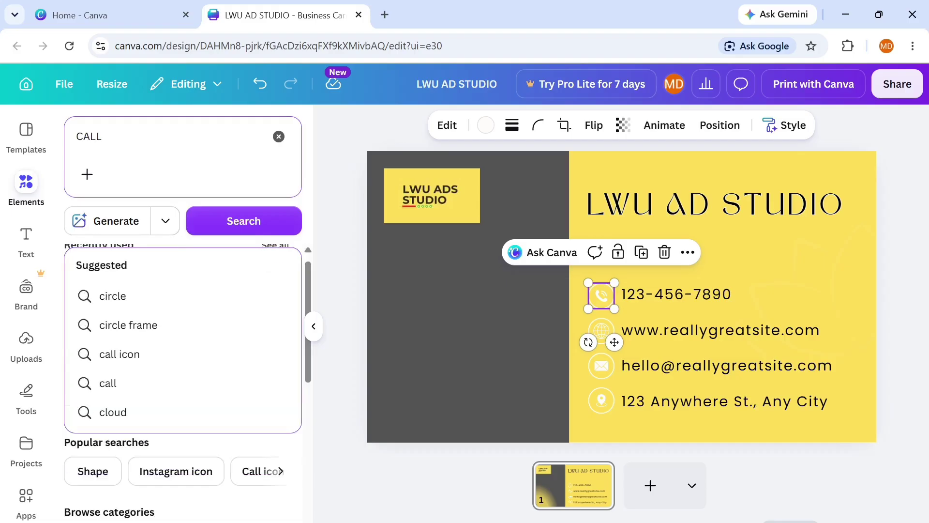
text( ICON)
key(Return)
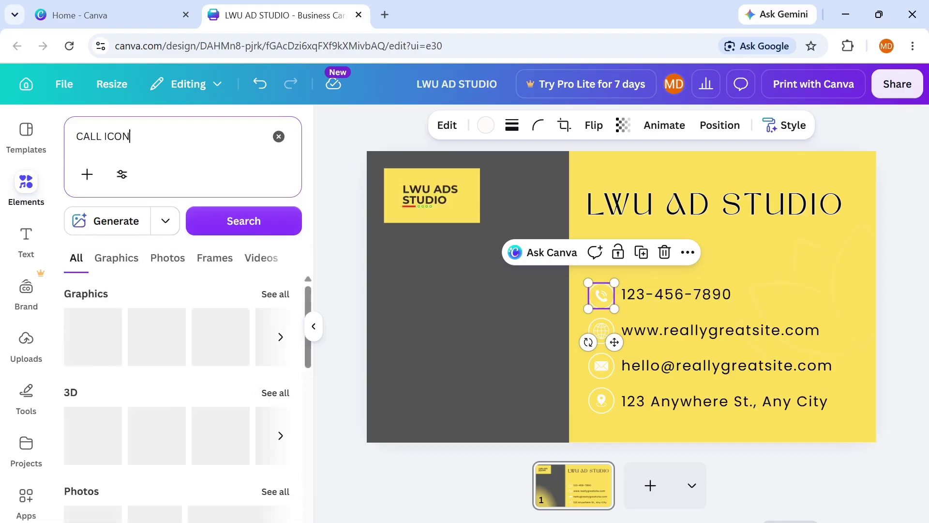
click(274, 294)
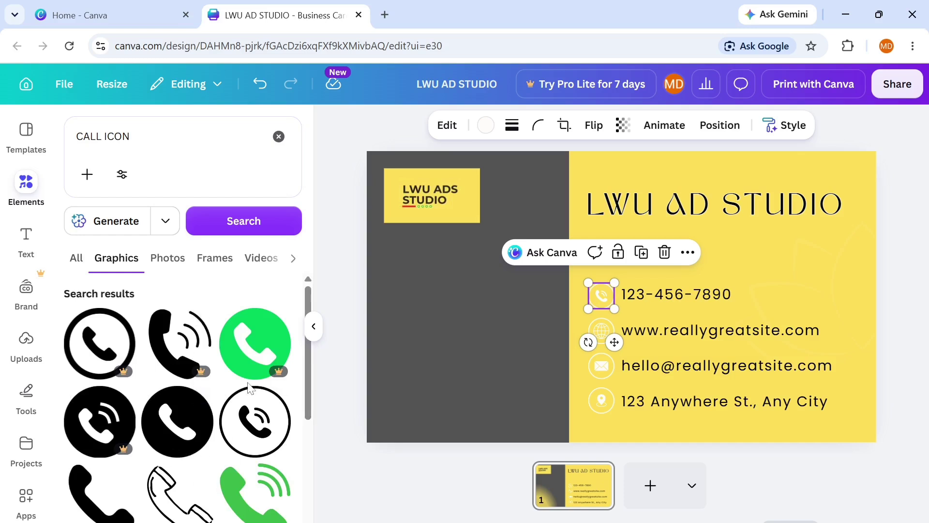
Step: Search the elements library for FRAME, add a circular frame, and enlarge it on the grey half below the logo
click(279, 138)
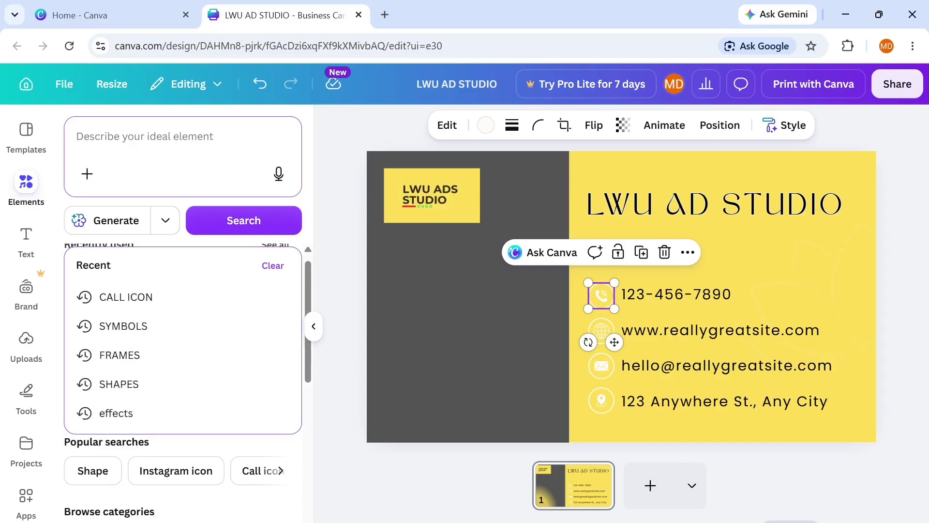
text(FRAME)
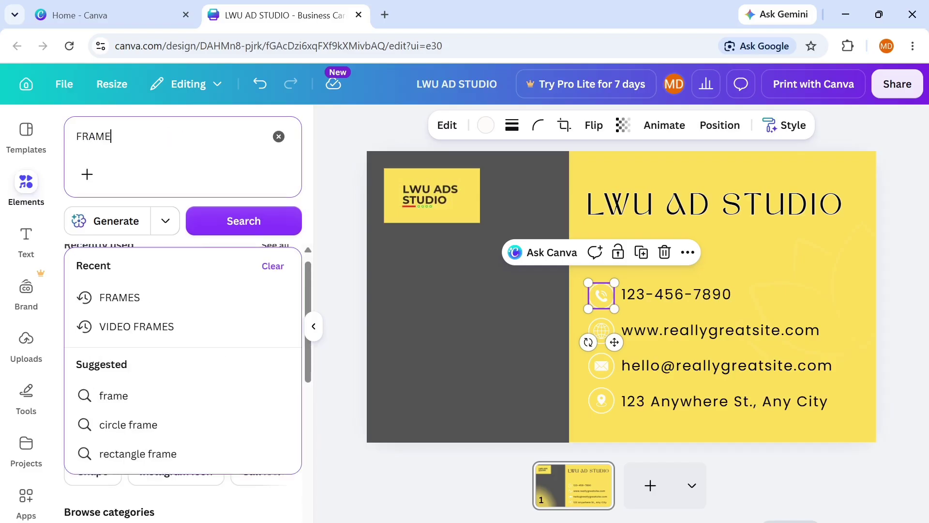
key(Return)
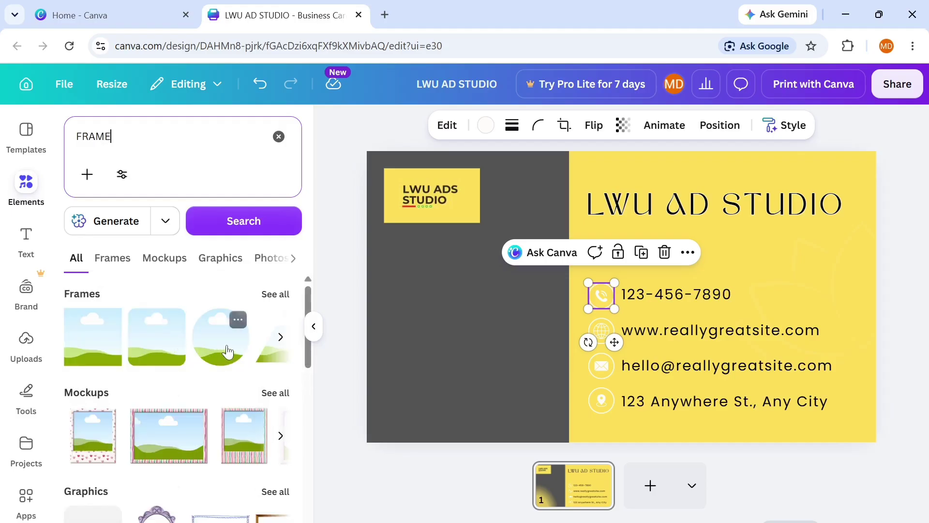
click(227, 351)
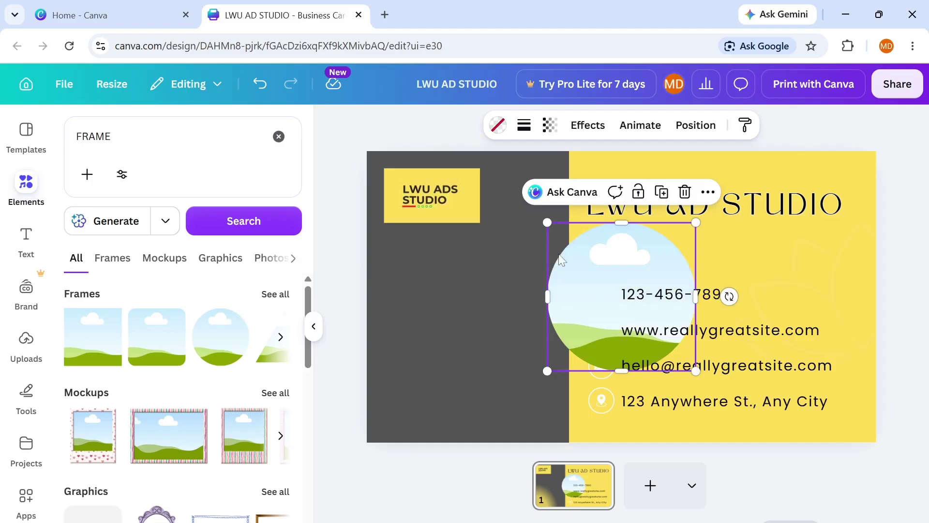
drag(561, 260, 410, 285)
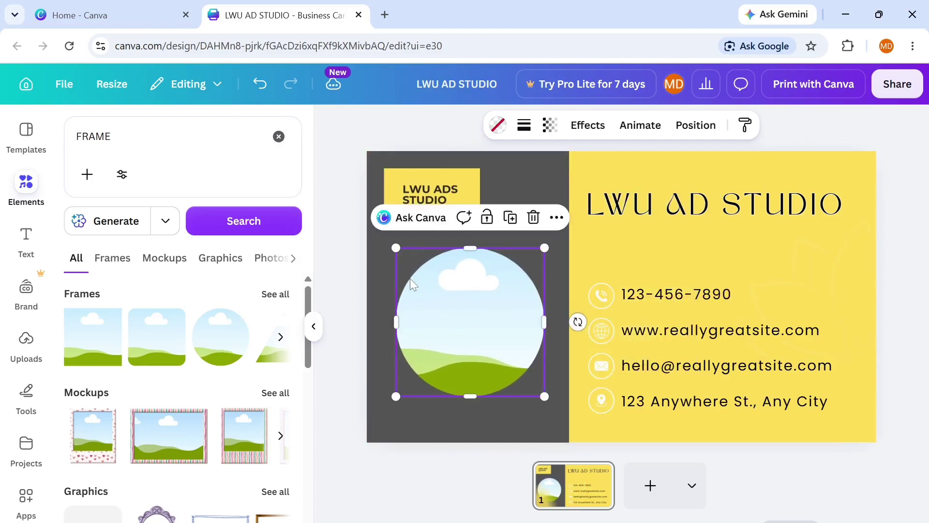
drag(398, 392, 380, 414)
drag(464, 345, 469, 335)
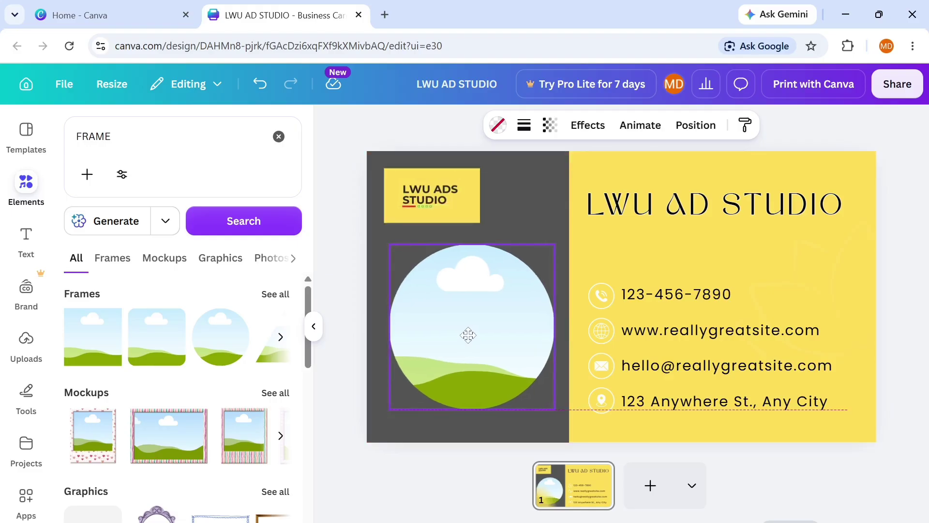
Step: Add a rounded square frame, shrink it, and fit the LWU ADS STUDIO logo into it in the grey half's upper corner
click(455, 183)
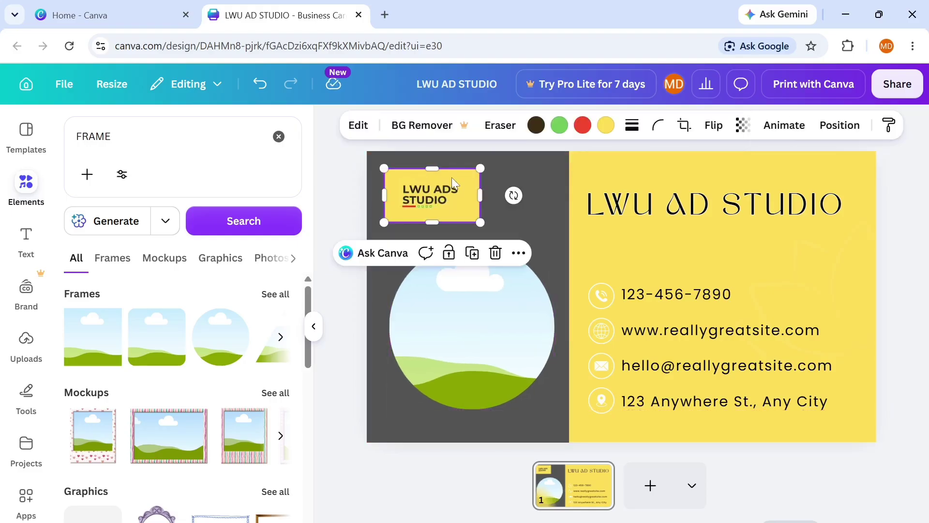
click(163, 346)
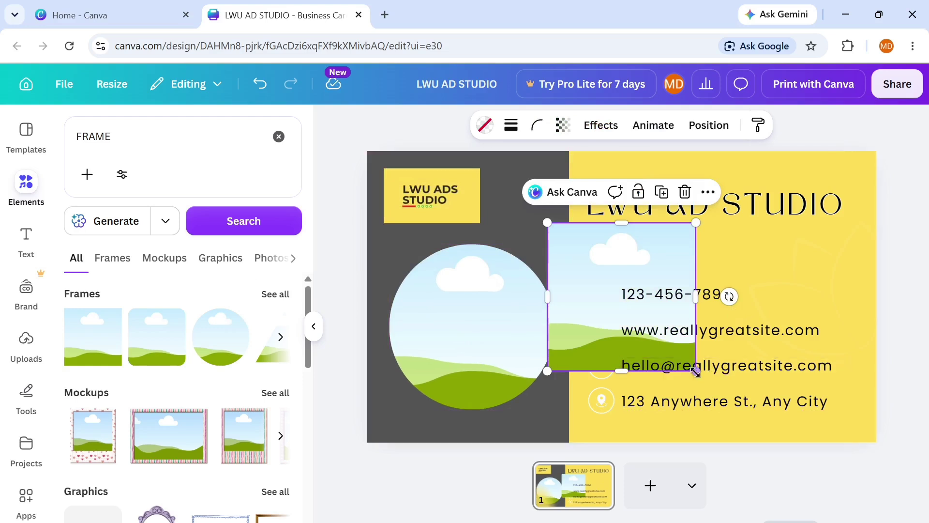
drag(696, 371, 633, 307)
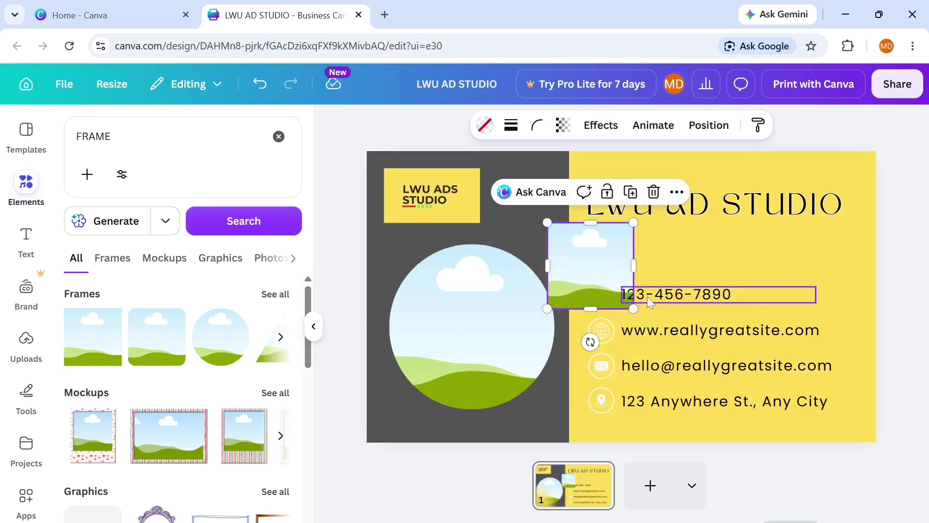
drag(585, 263, 532, 212)
drag(428, 201, 457, 198)
click(547, 209)
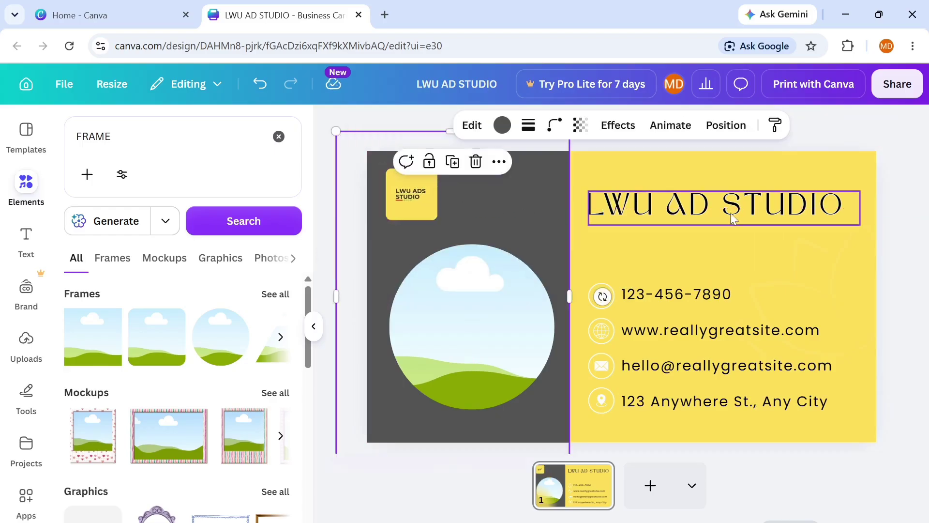
click(912, 180)
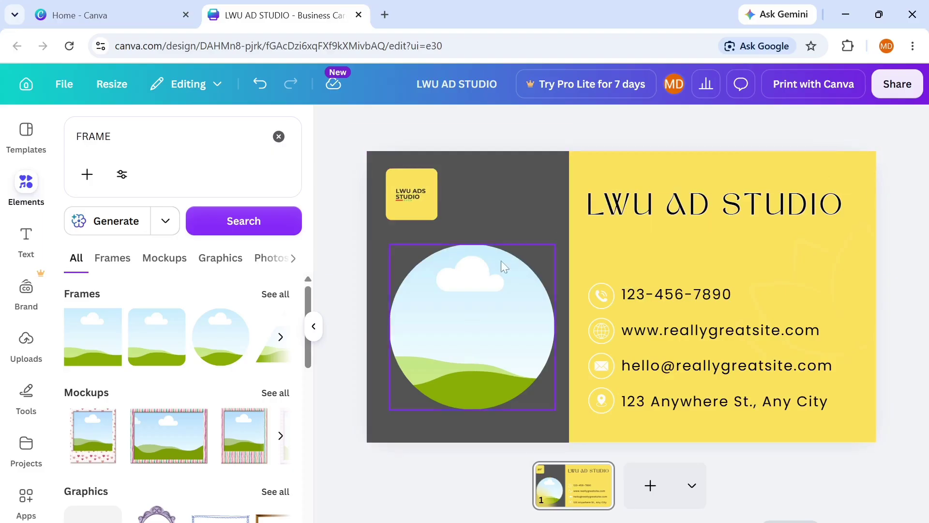
Step: Fill the circular frame with the uploaded suit portrait on a plain background and centre it below the logo
click(491, 321)
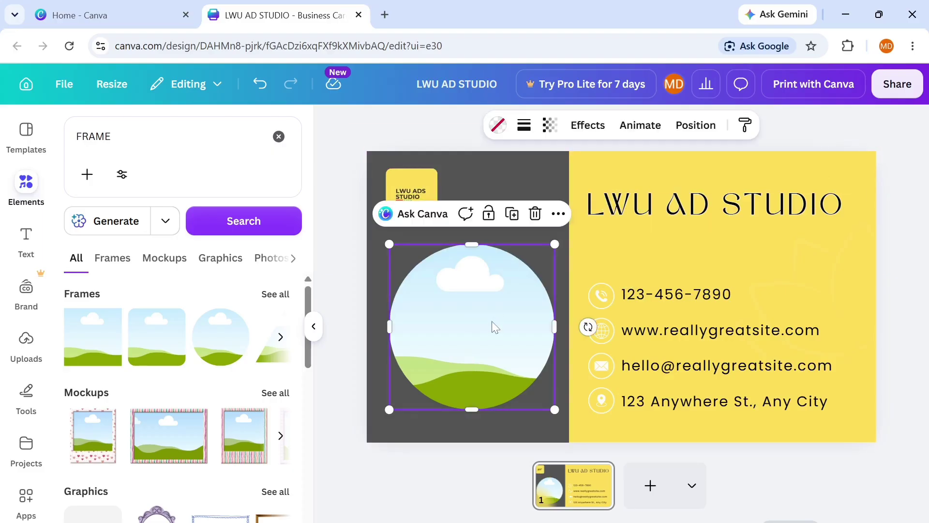
click(27, 341)
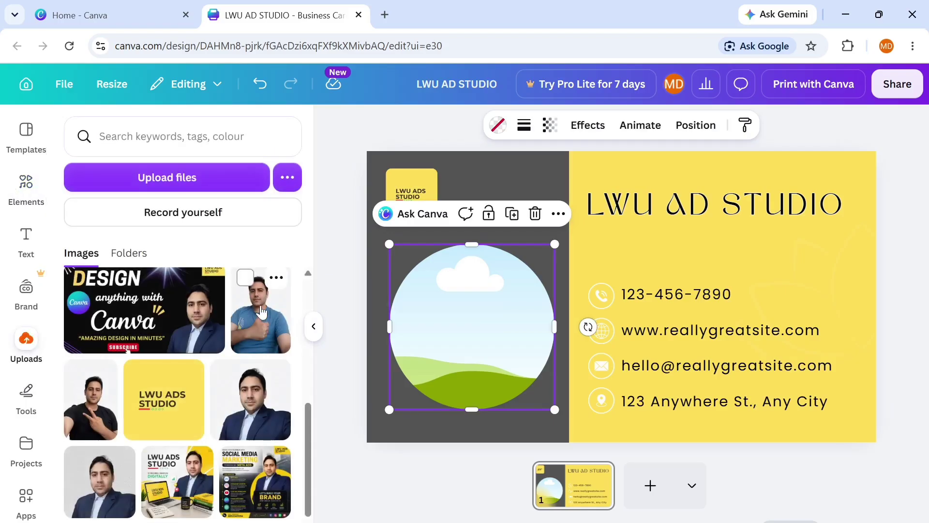
click(265, 405)
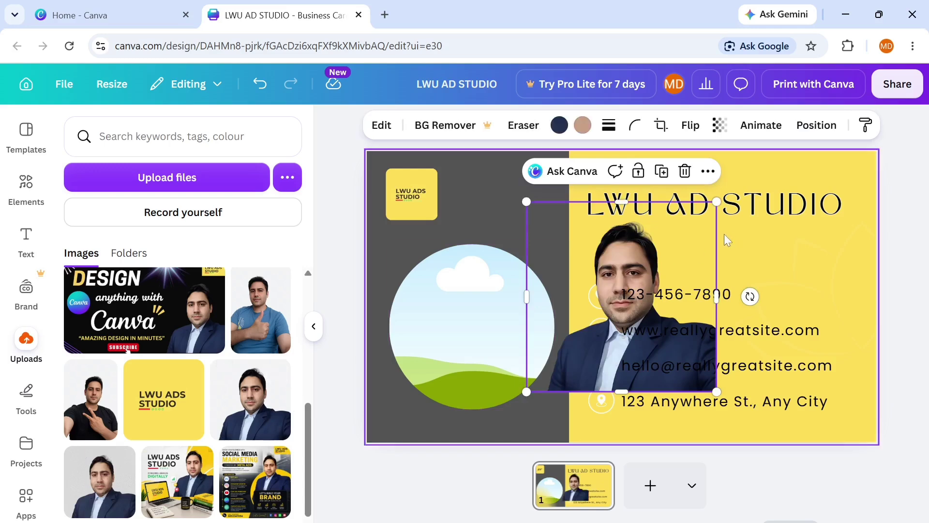
drag(678, 245, 516, 309)
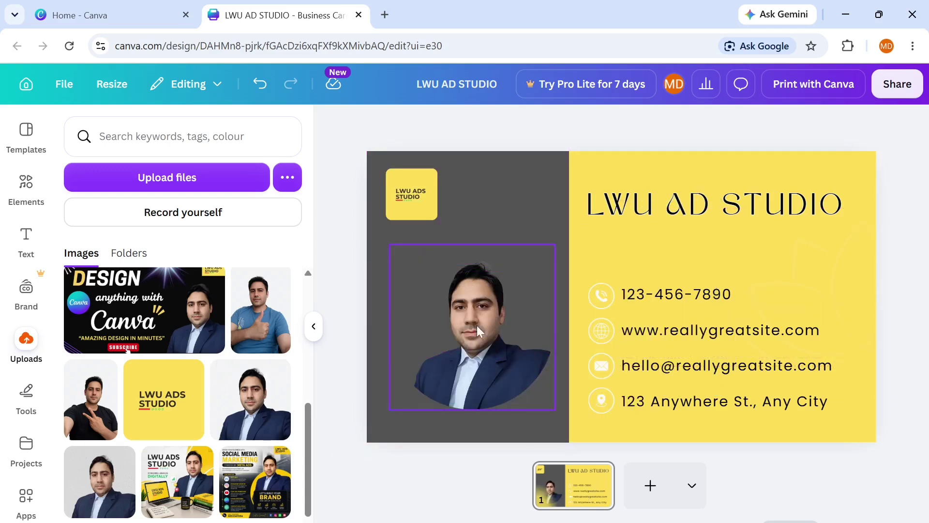
mouse_move(477, 326)
mouse_down()
mouse_move(465, 322)
mouse_move(478, 321)
mouse_up()
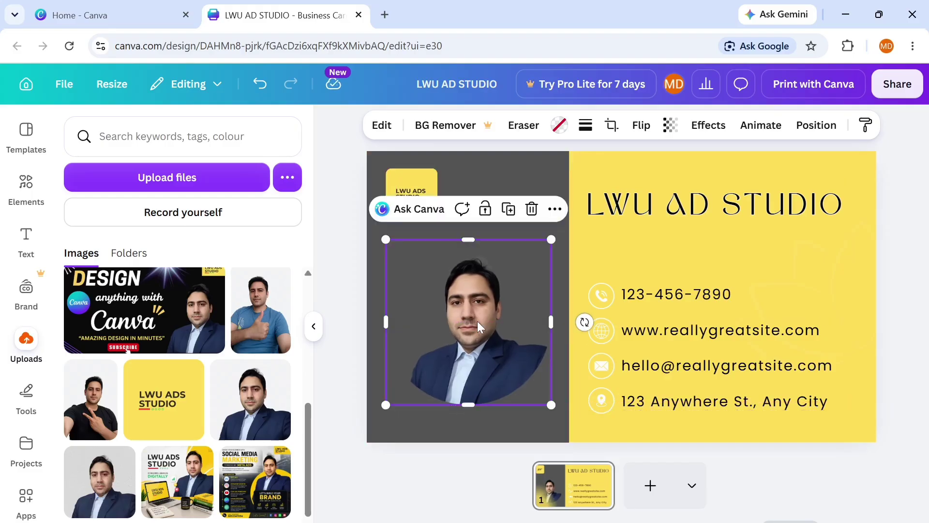
Step: Recolour the card's dark grey half, behind the logo and portrait, off-white
click(488, 223)
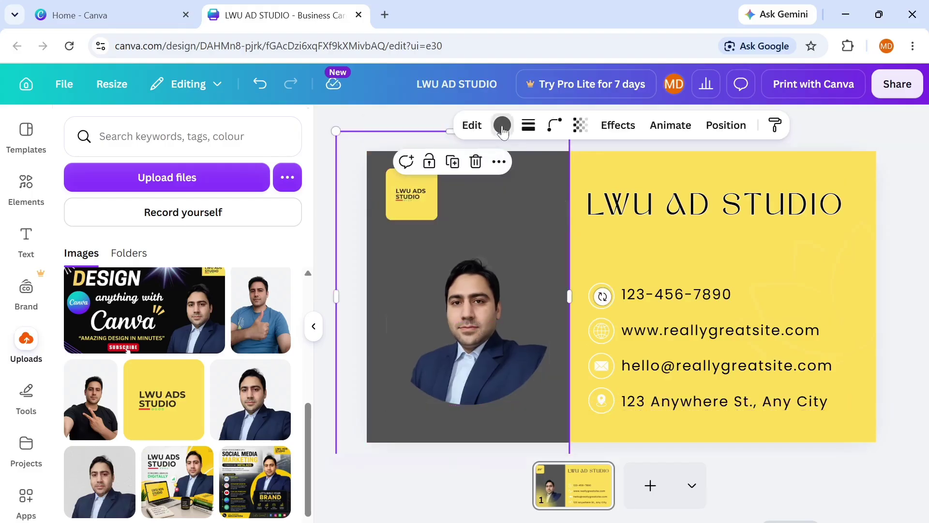
click(502, 126)
click(111, 286)
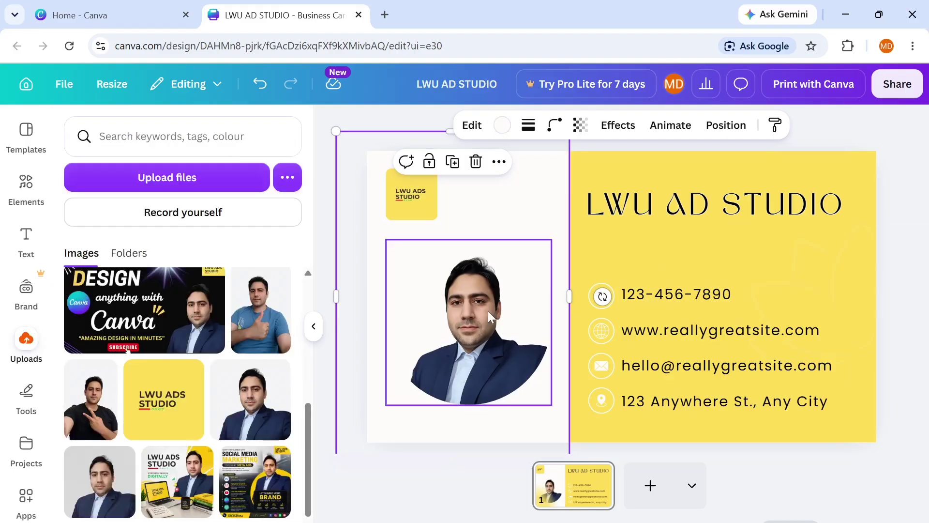
Step: Shrink the circular portrait and move it up beside the logo on the off-white half
drag(478, 332, 525, 240)
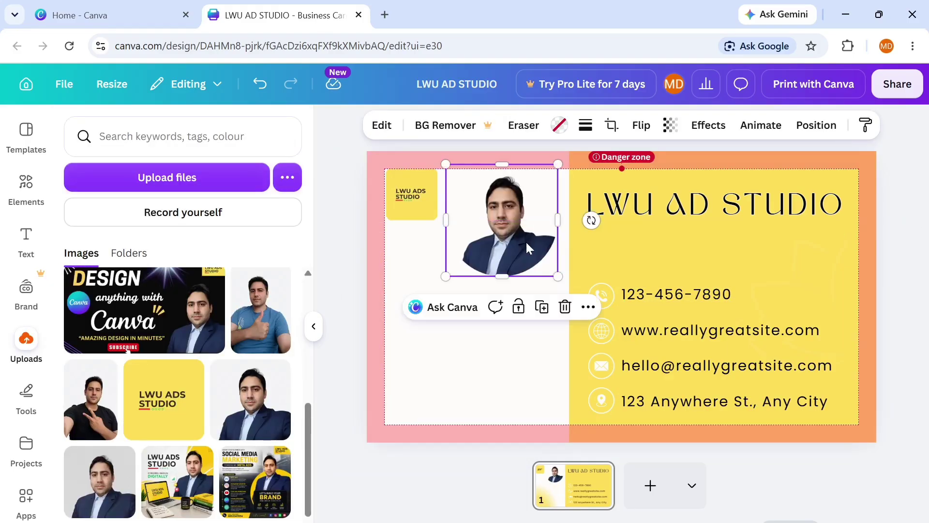
click(436, 379)
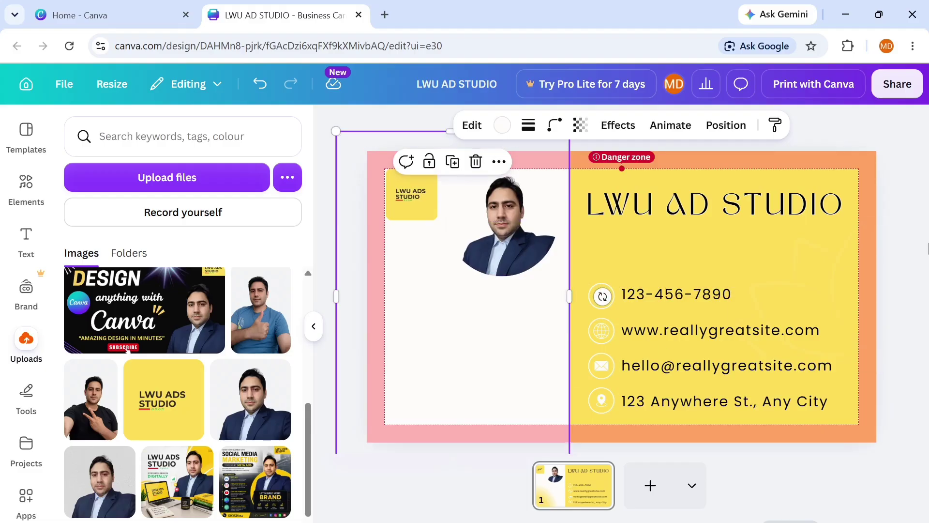
click(909, 145)
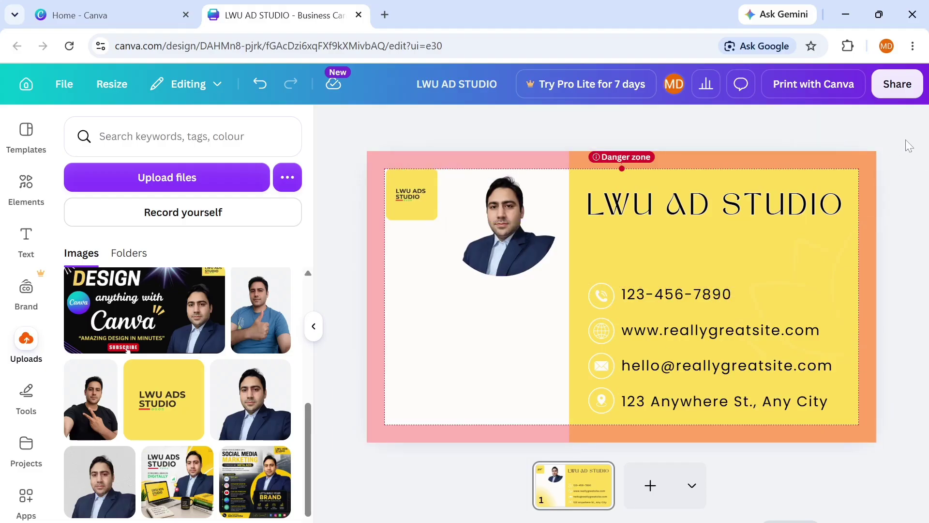
Step: Fine-tune the layout by shifting the logo slightly outward and the portrait and LWU AD STUDIO heading slightly down
mouse_move(423, 189)
mouse_down()
mouse_move(411, 189)
mouse_move(426, 189)
mouse_up()
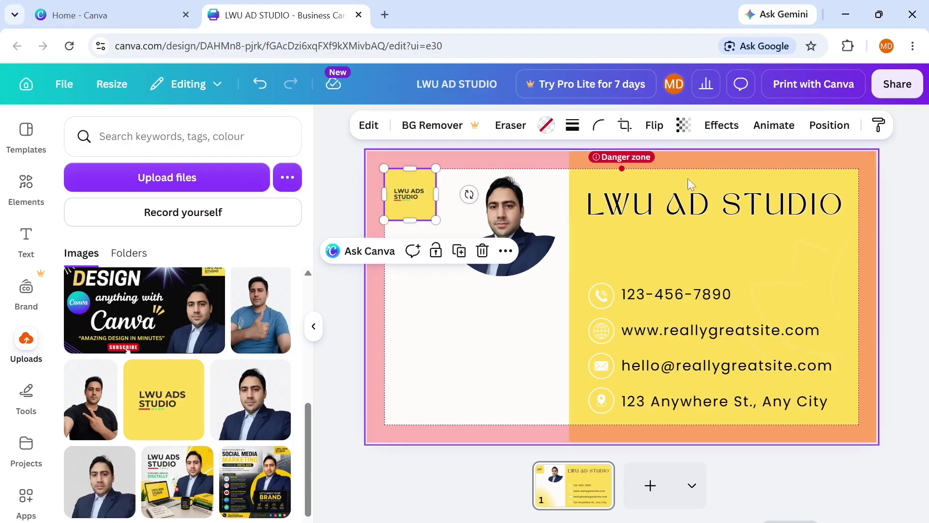
click(912, 193)
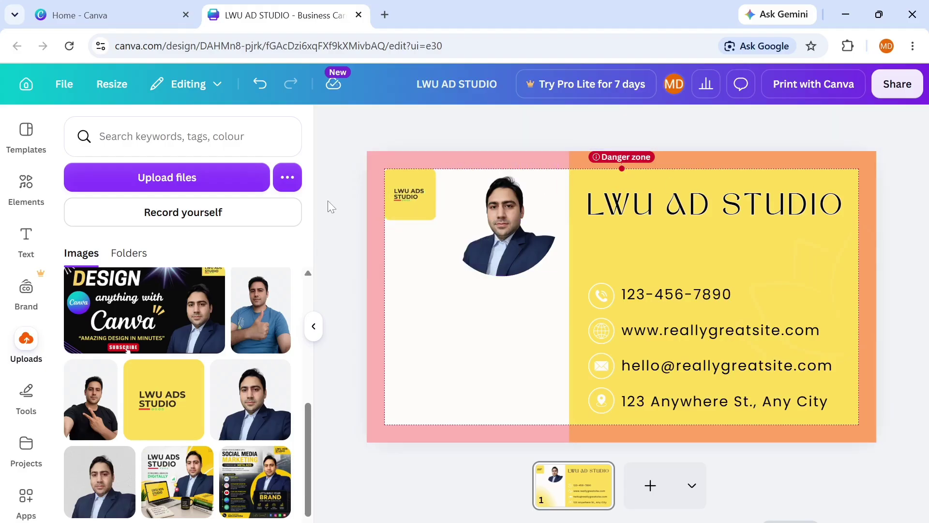
click(314, 326)
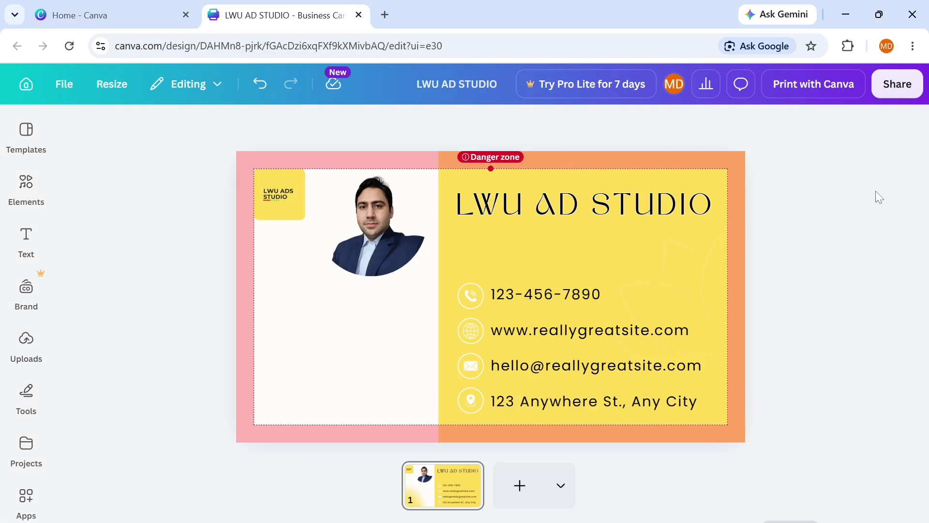
drag(402, 221, 403, 227)
click(861, 242)
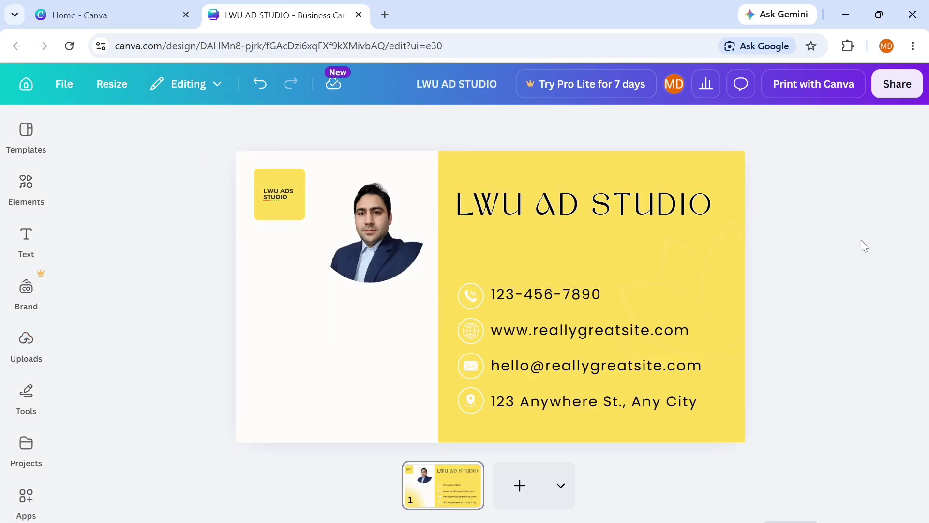
drag(563, 218, 565, 221)
click(897, 217)
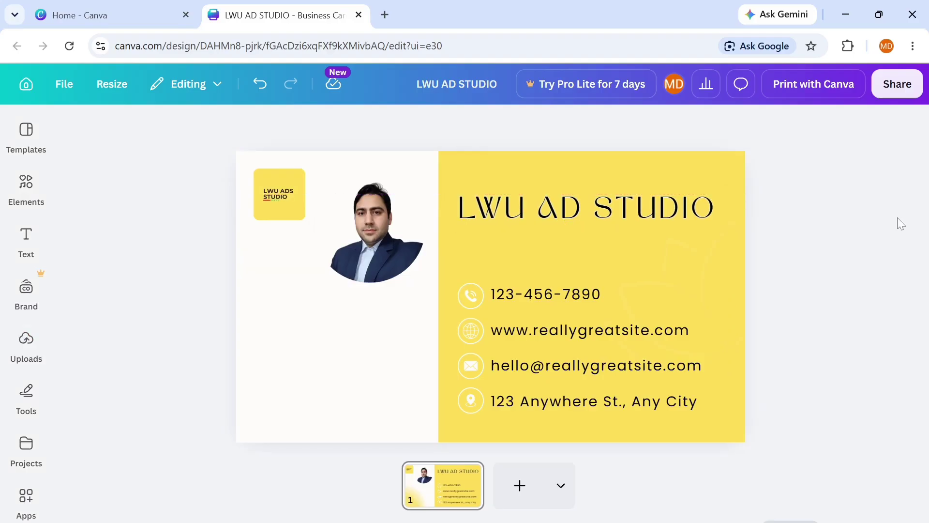
Step: Add the subheading MARKETING & AD AGENCY, reduce it to size 6, and align it directly below the LWU AD STUDIO heading
click(21, 251)
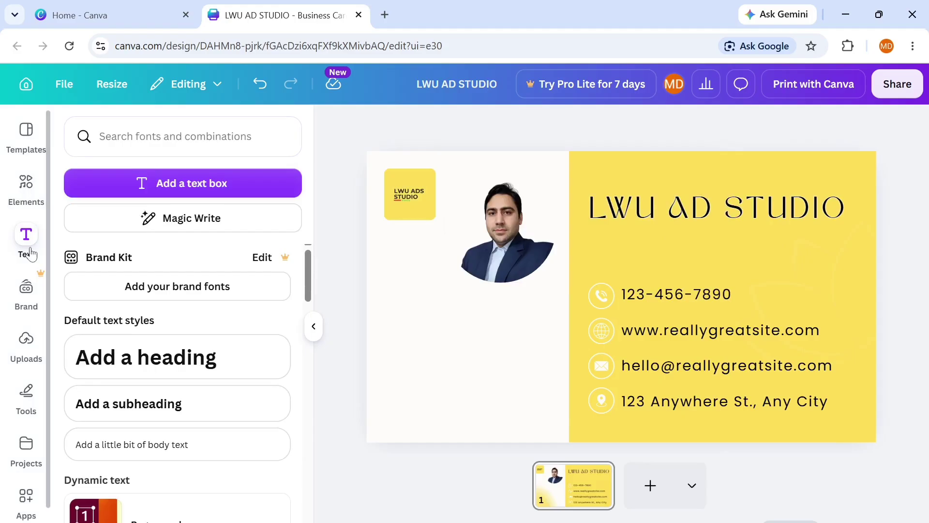
click(188, 400)
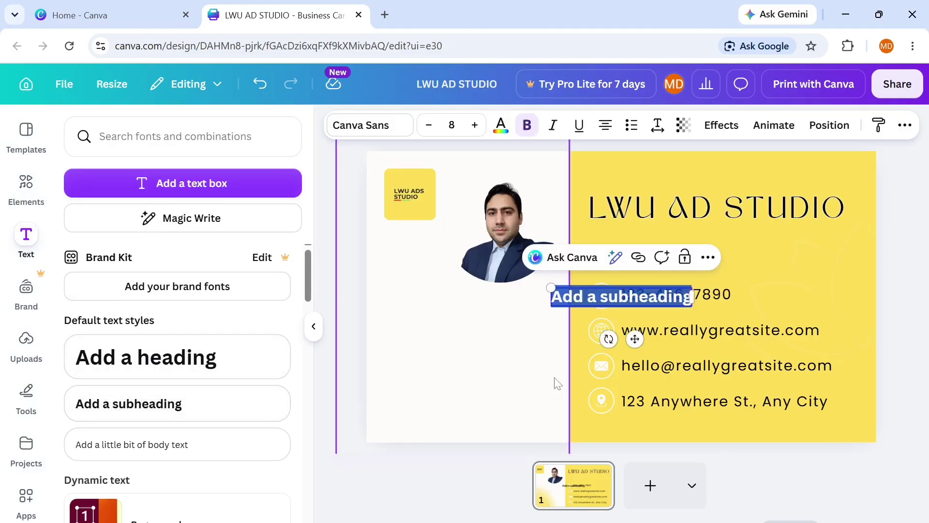
text(MA)
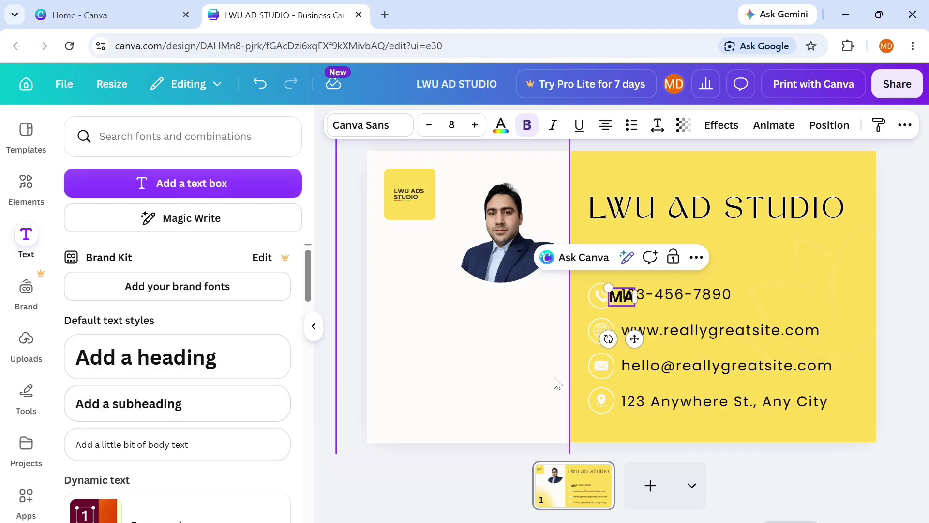
text(RKETING)
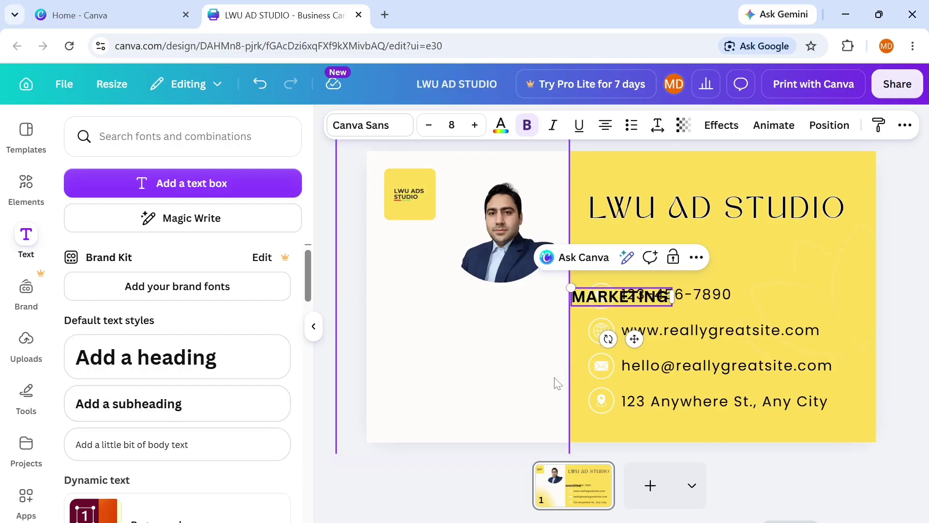
text( &)
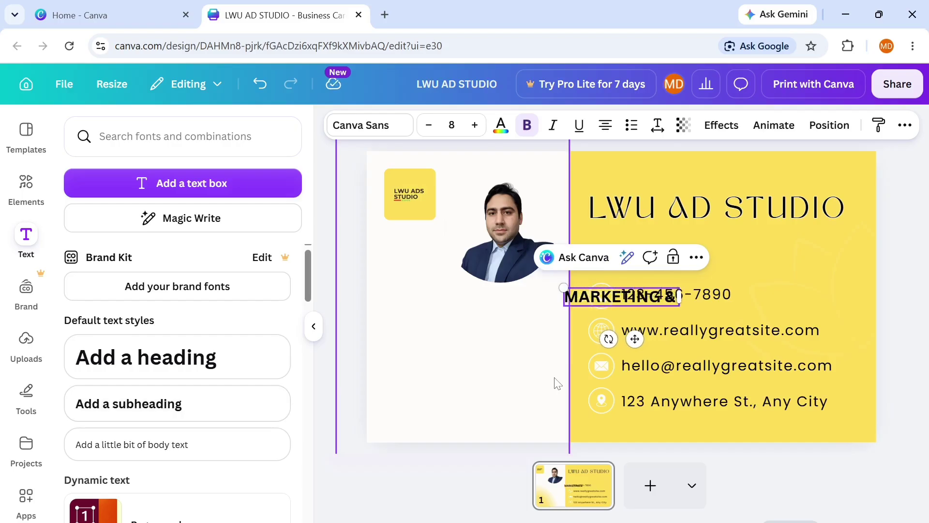
text( AD AGE)
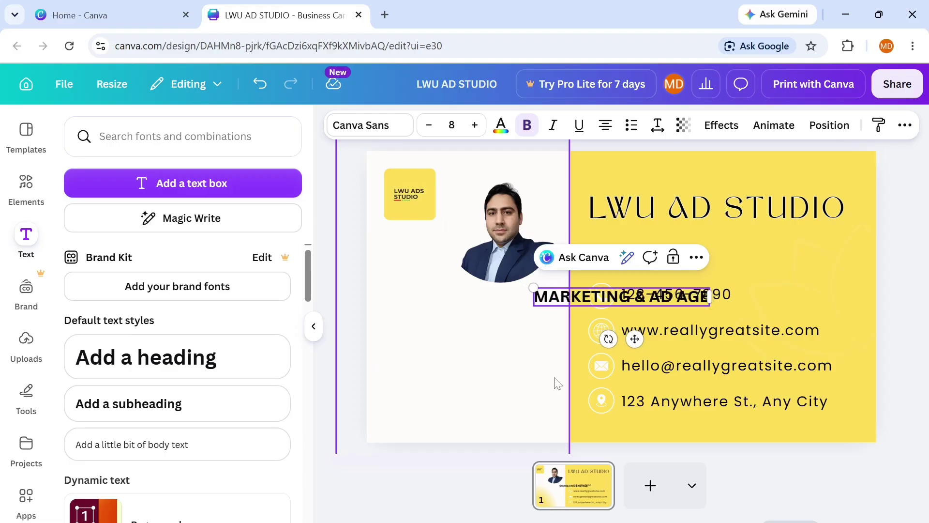
text(NCY)
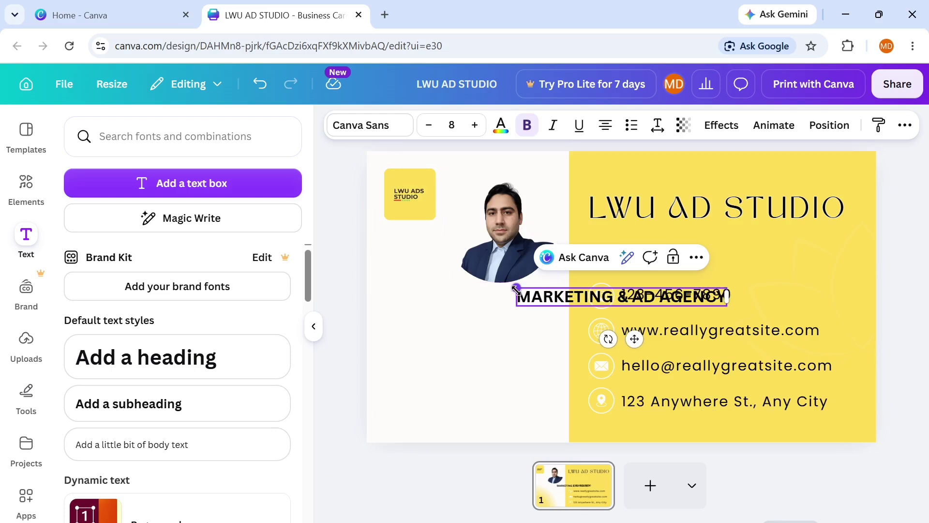
drag(516, 290, 569, 292)
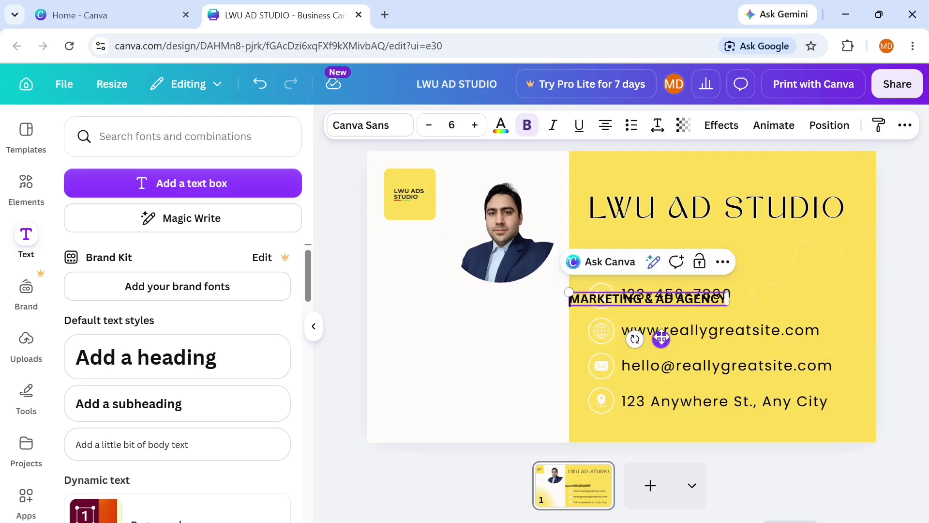
drag(661, 339, 683, 275)
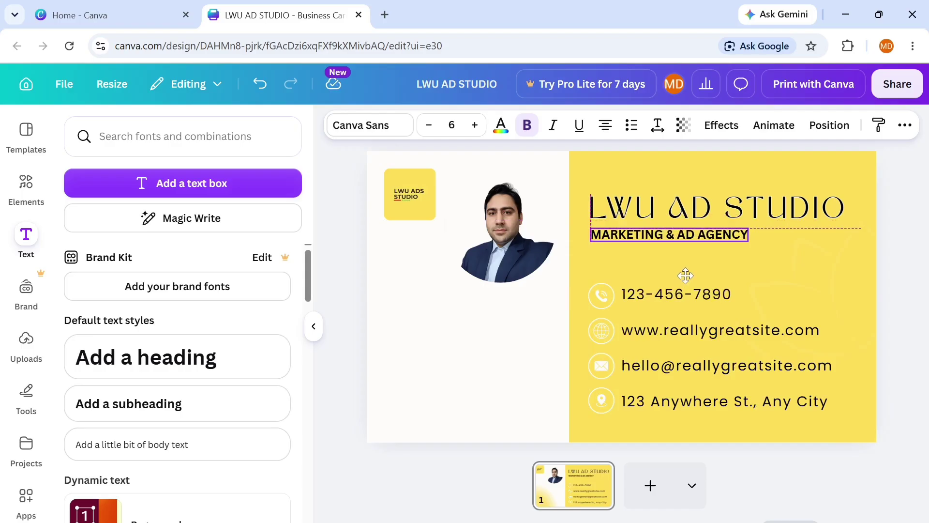
Step: Collapse the side panel to view the whole business card with nothing selected
click(925, 263)
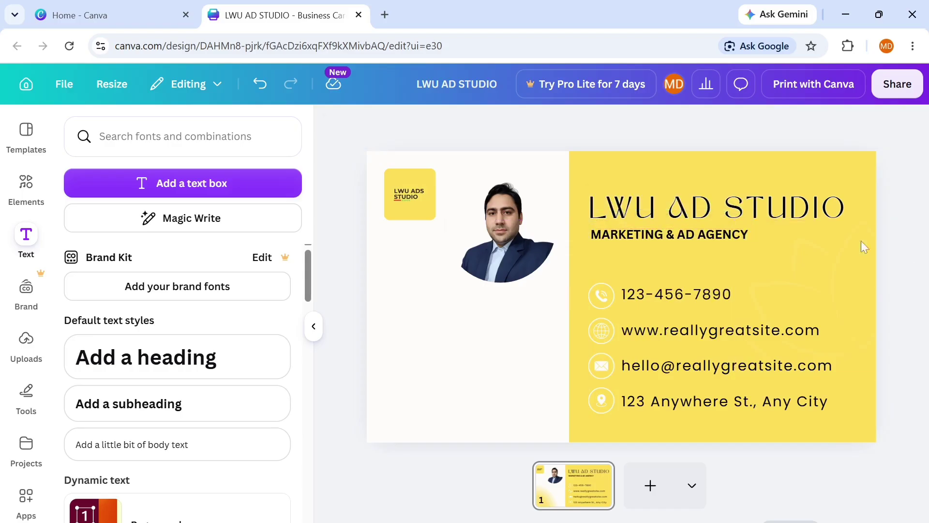
click(809, 217)
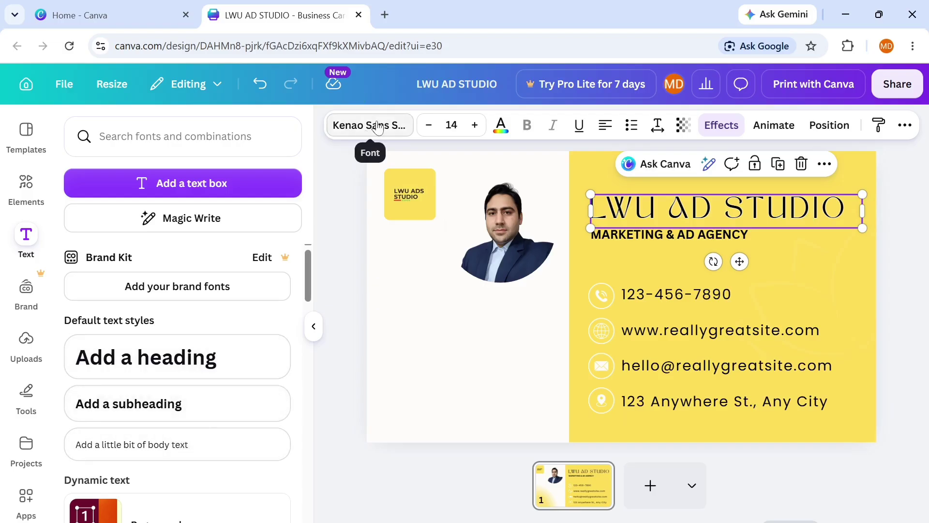
click(314, 326)
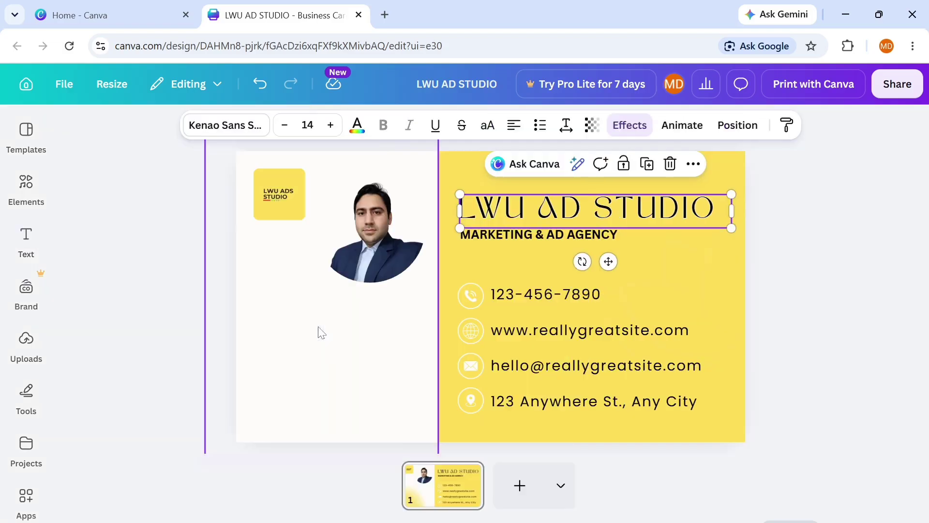
mouse_move(48, 241)
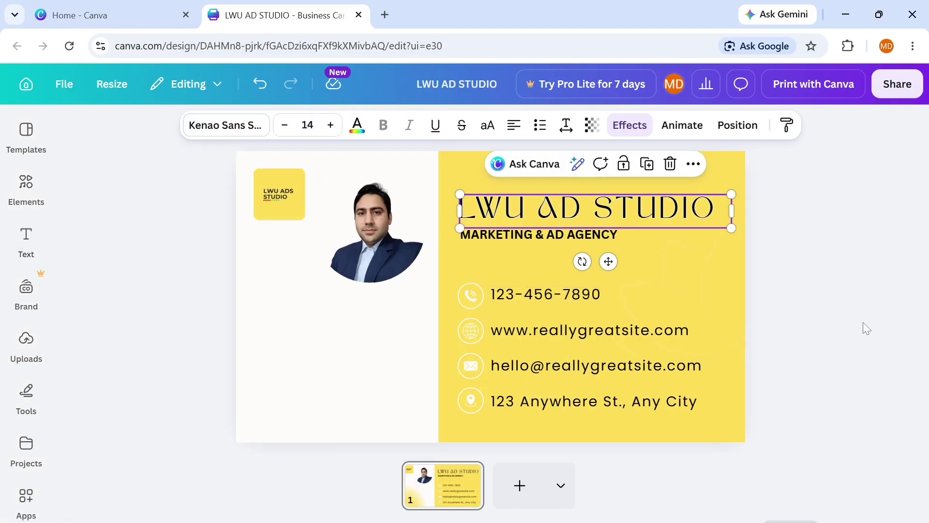
click(231, 184)
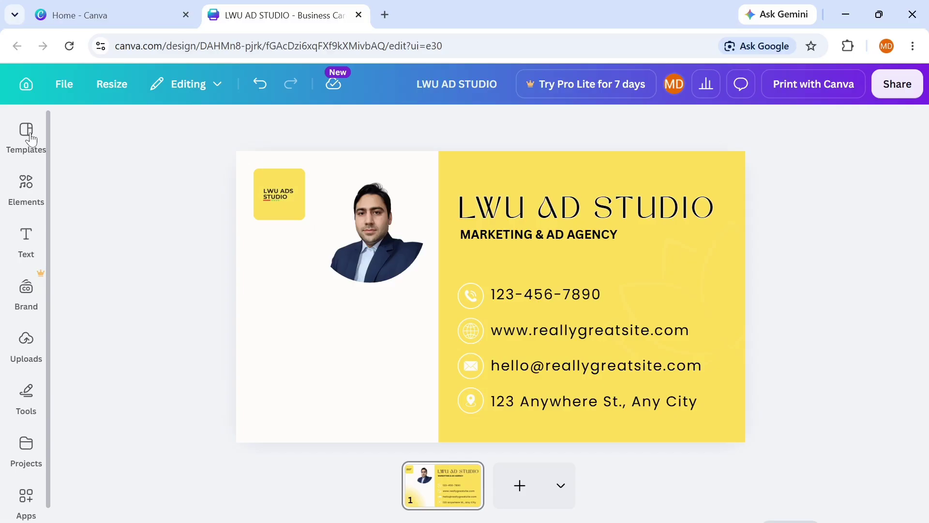
Step: Search the design types for LOGO, create a new Logo design, and apply the Blue and White Modern School Logo template
click(86, 11)
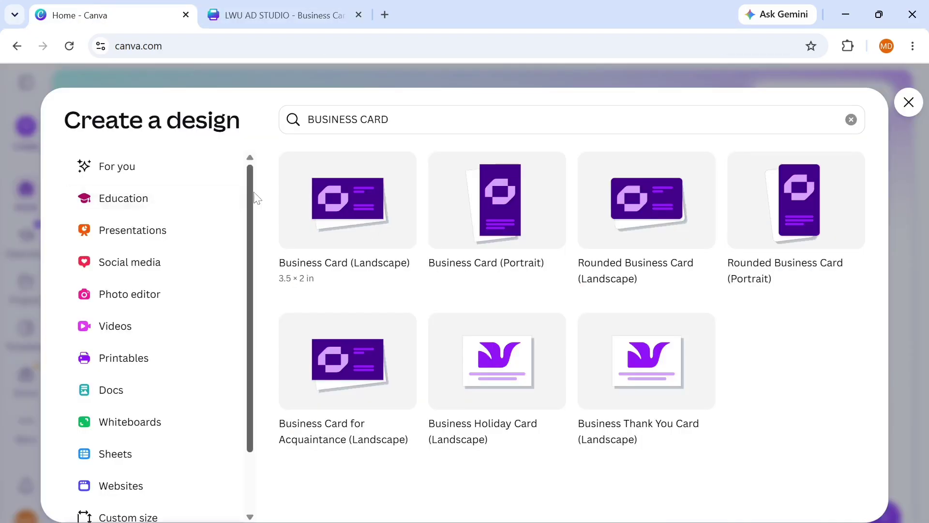
click(852, 120)
text(LOGO)
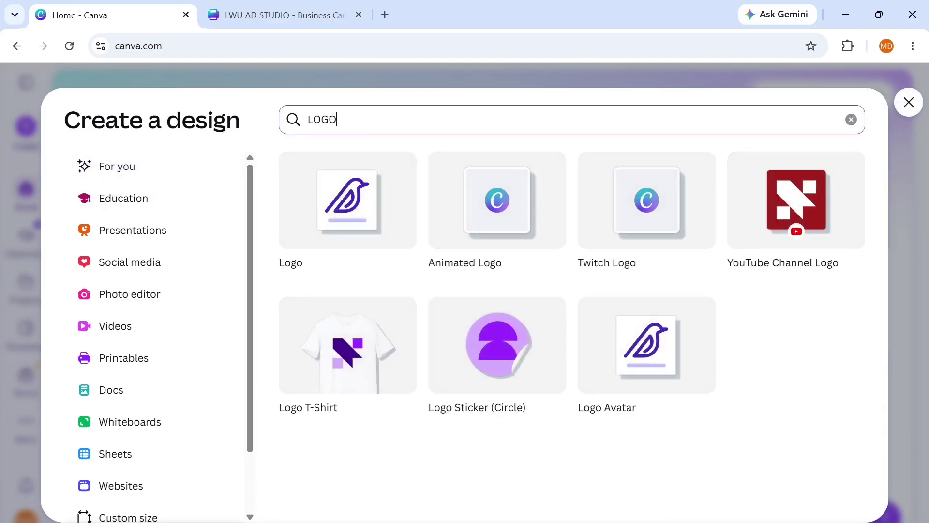
click(359, 218)
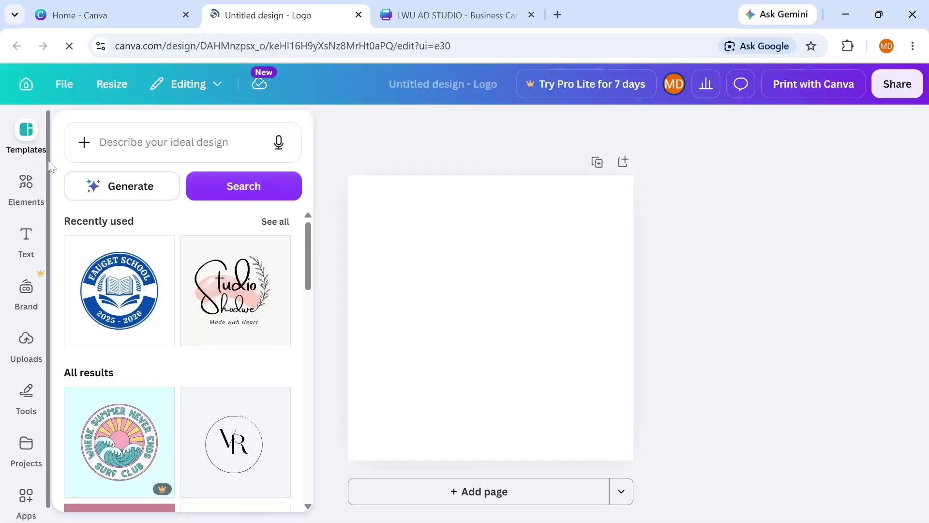
click(141, 301)
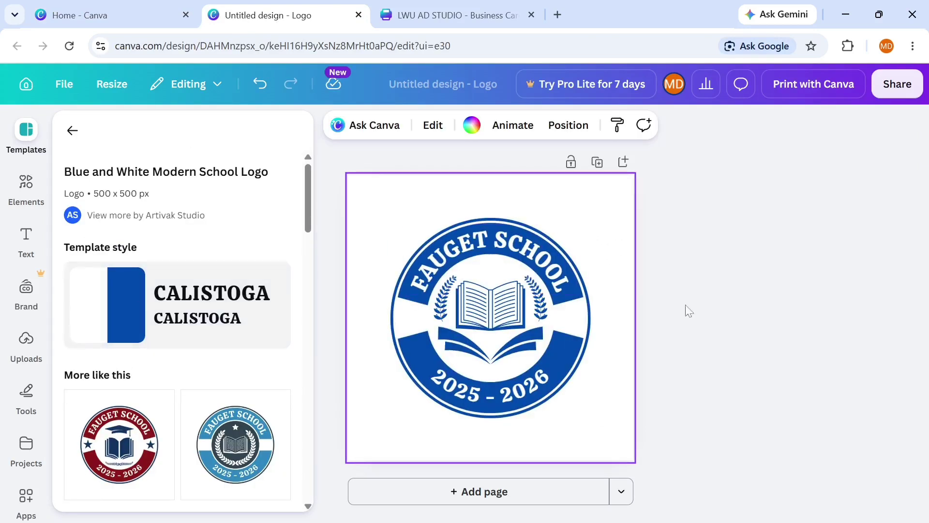
click(696, 314)
Step: Look through the element and text options and inspect the emblem's book graphic and FAUGET SCHOOL text
click(26, 186)
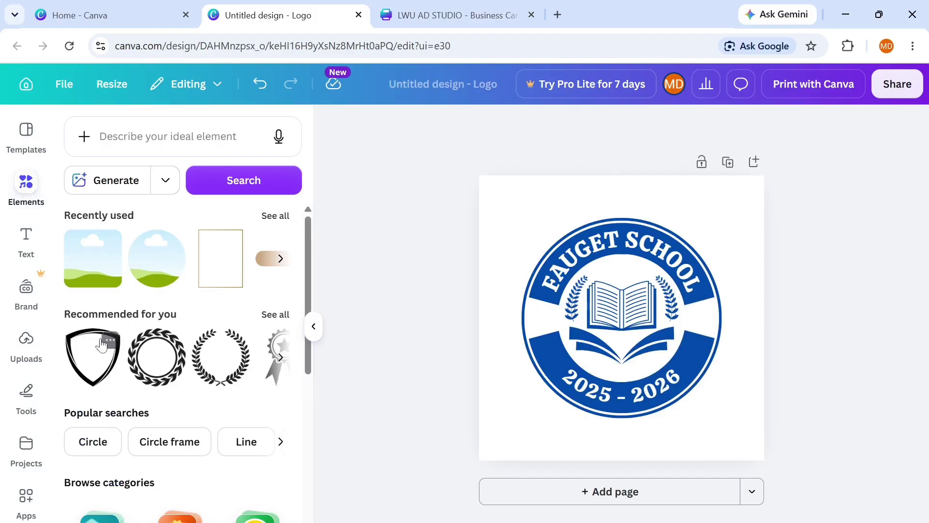
click(27, 237)
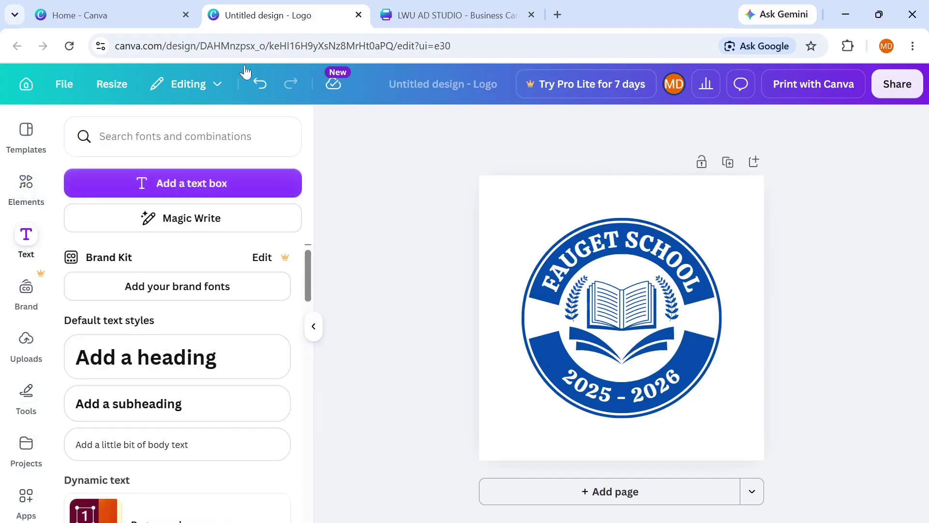
click(638, 311)
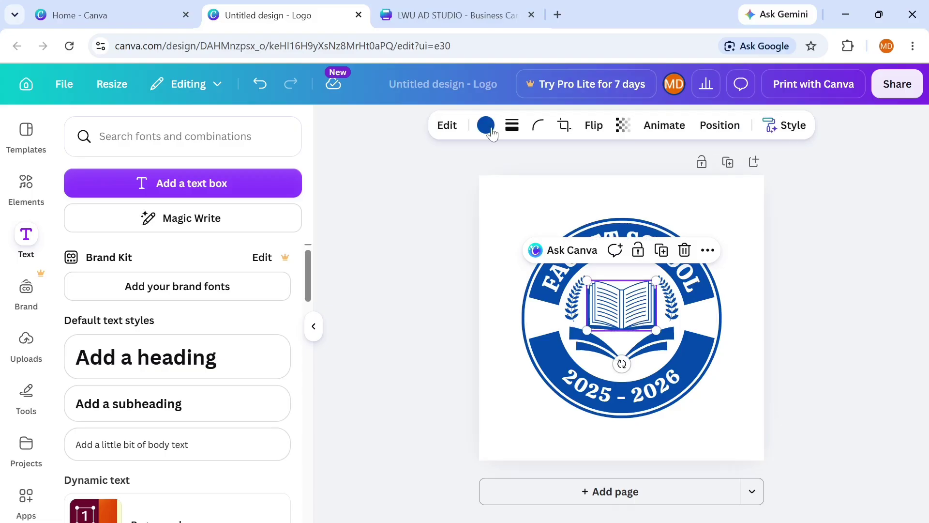
click(705, 287)
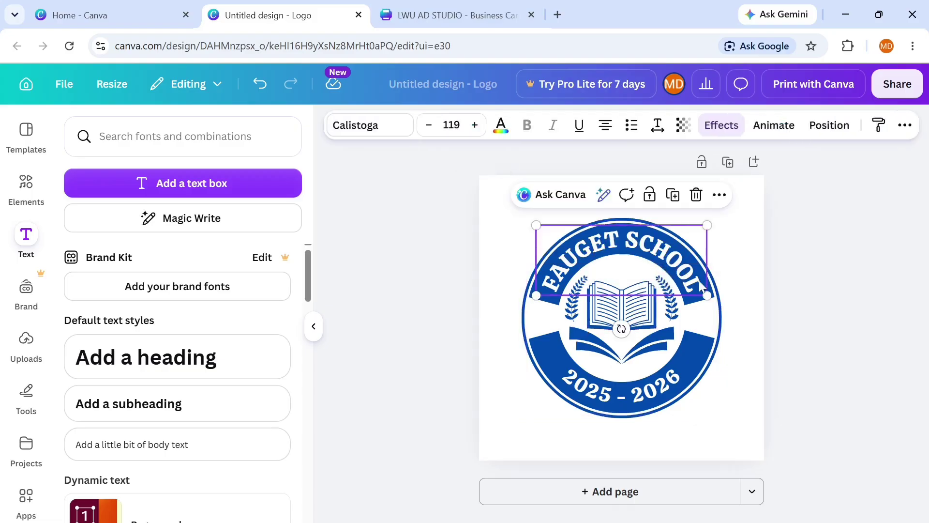
Step: Recolour the curved 2025 - 2026 text at the base of the school emblem red
click(581, 394)
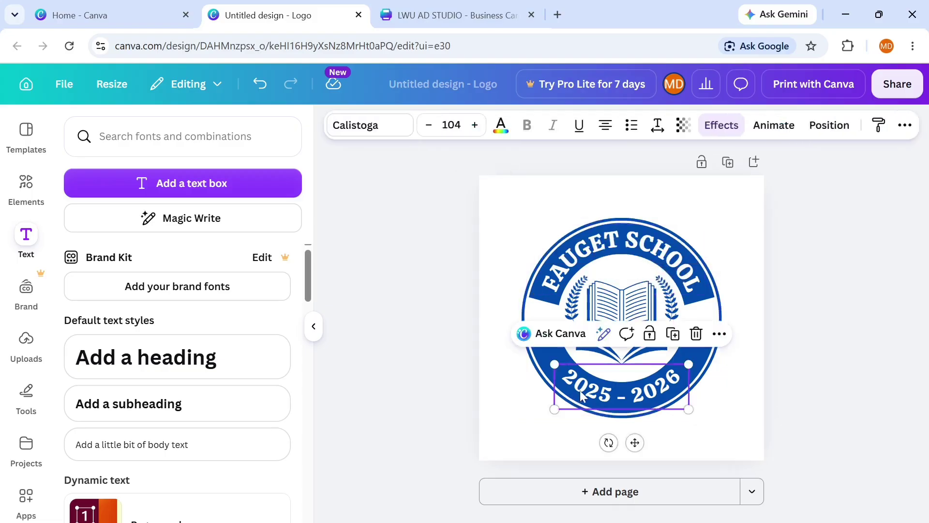
click(502, 127)
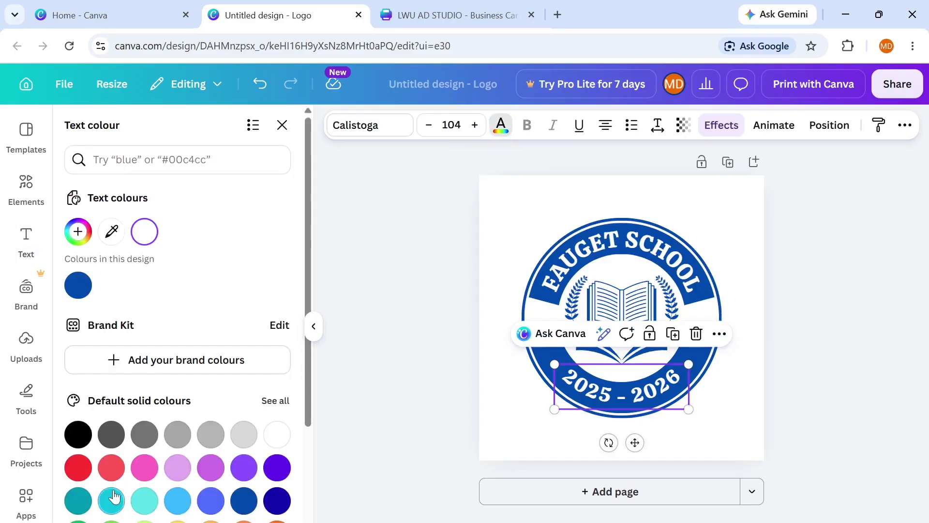
click(78, 468)
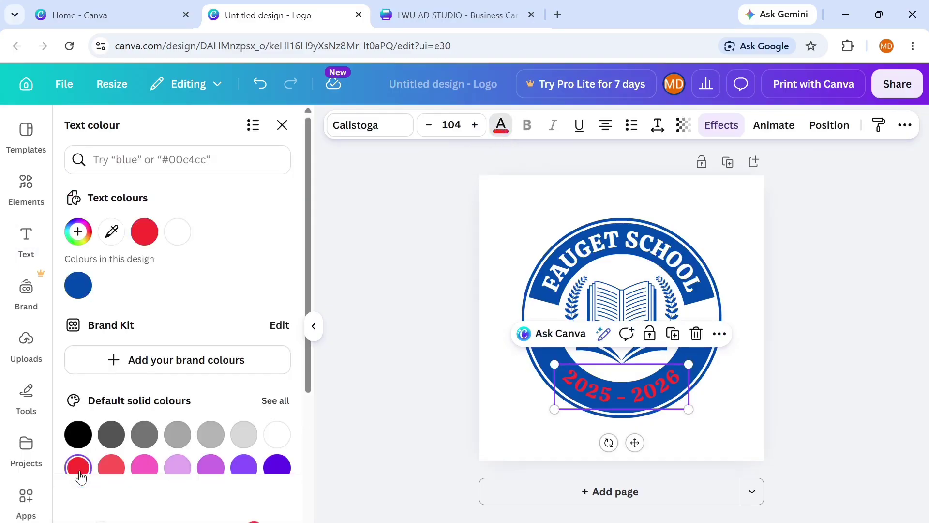
click(826, 343)
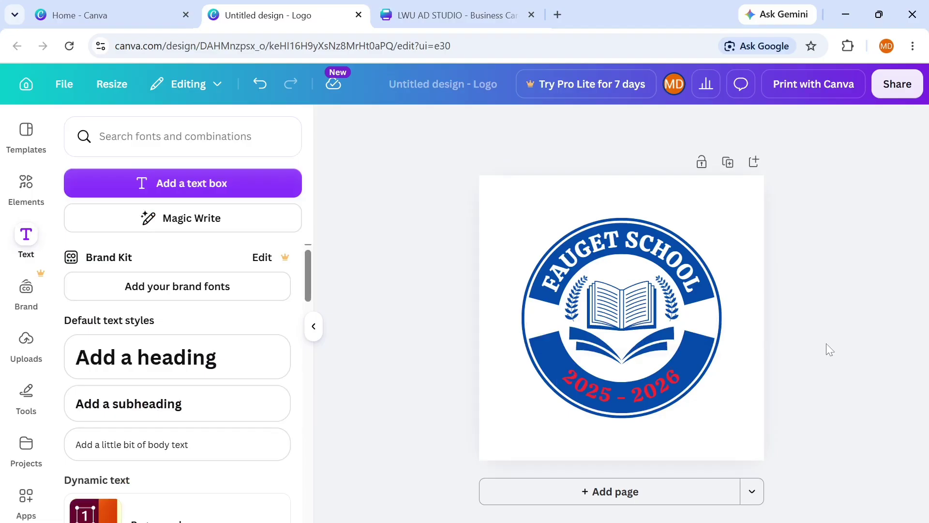
Step: Close the school logo design and return to the LWU AD STUDIO business card
click(359, 15)
click(259, 7)
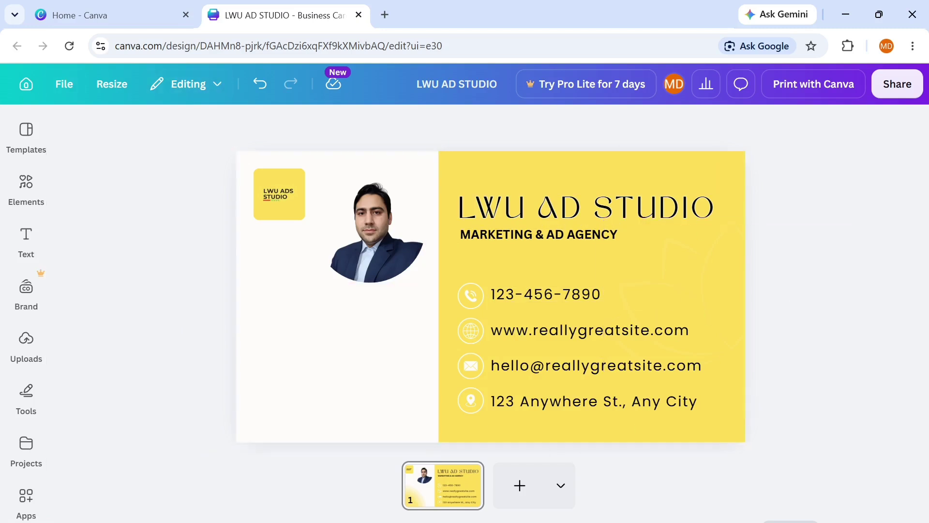
click(36, 147)
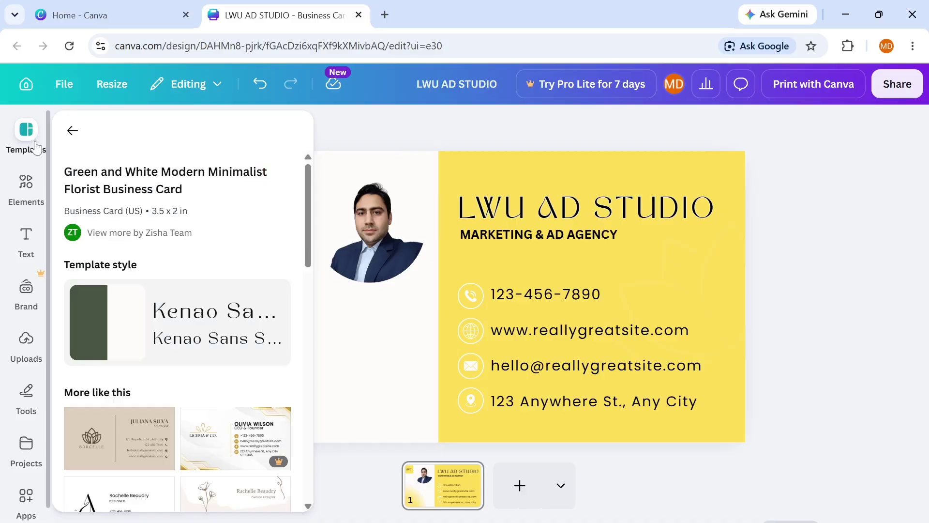
click(32, 195)
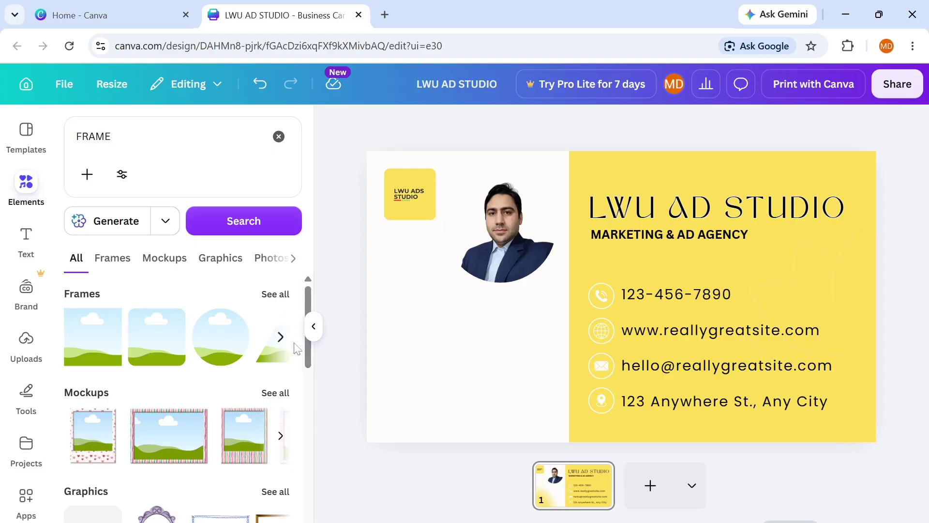
click(314, 328)
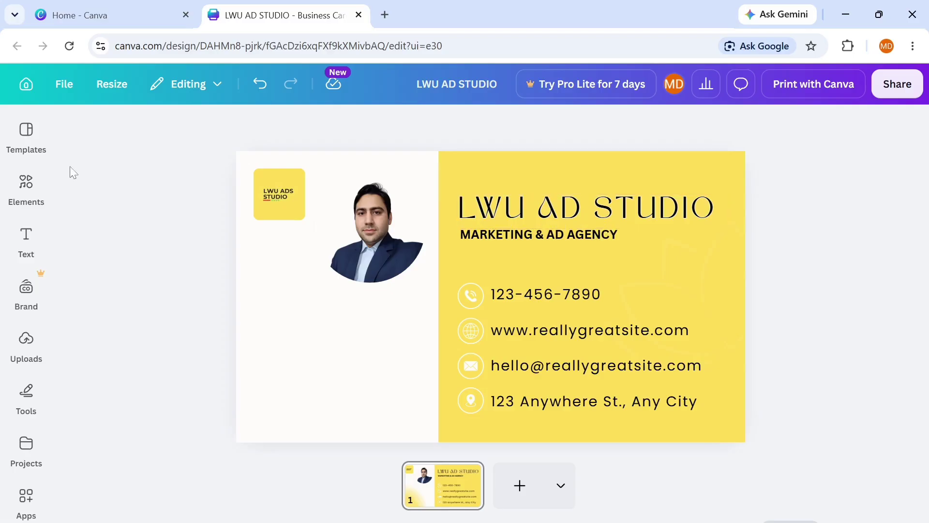
click(26, 190)
click(22, 212)
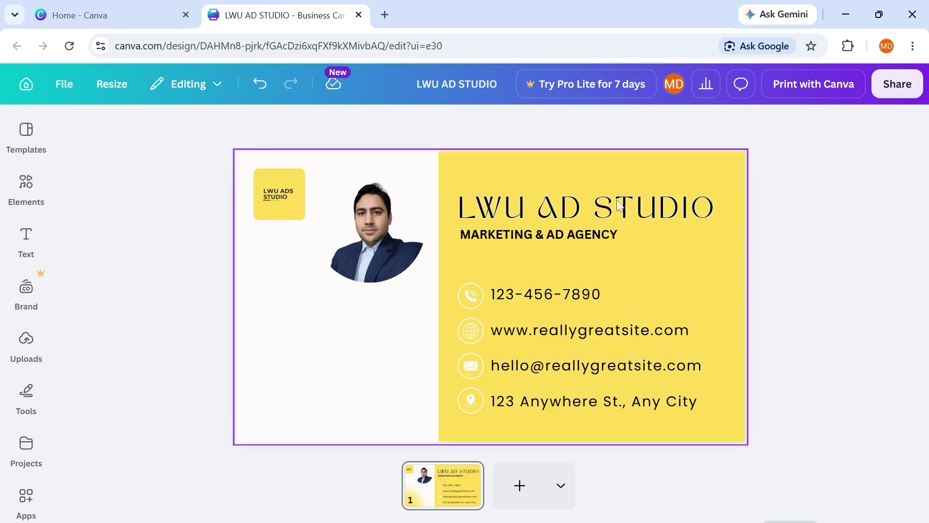
click(20, 146)
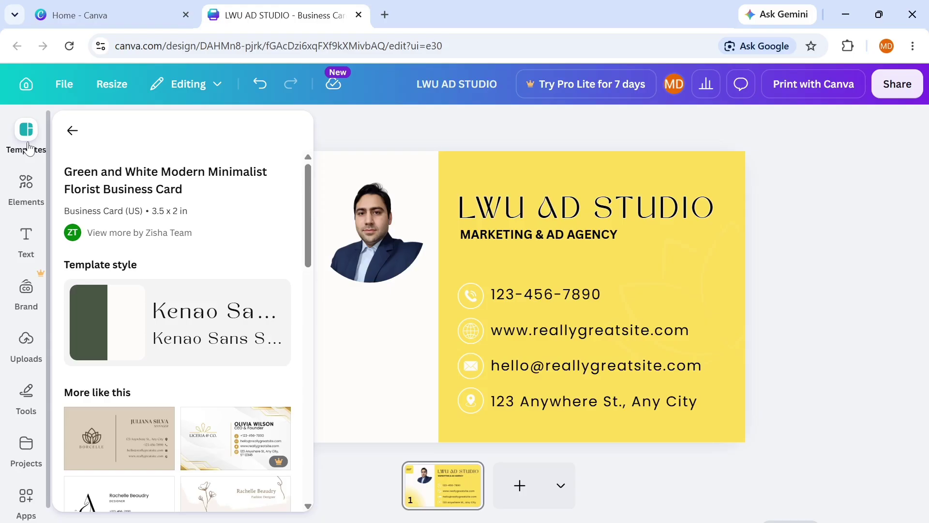
click(27, 147)
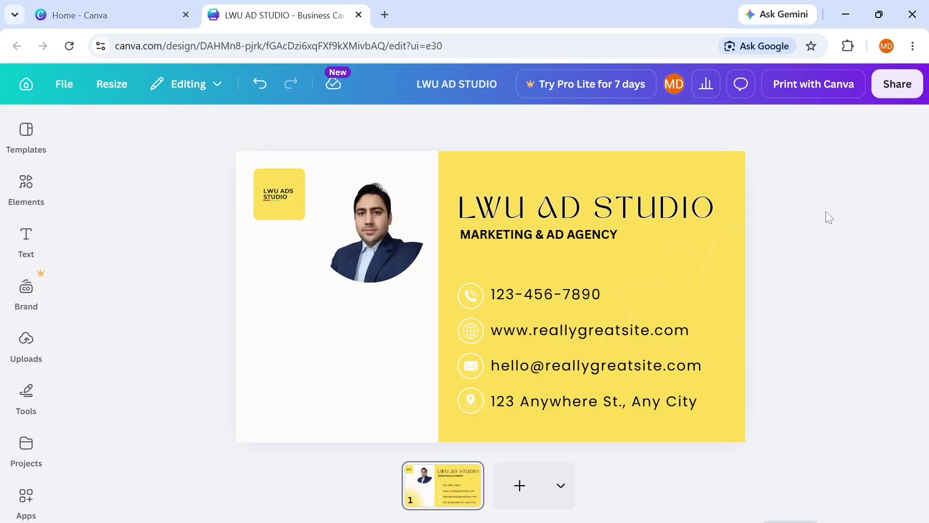
click(613, 218)
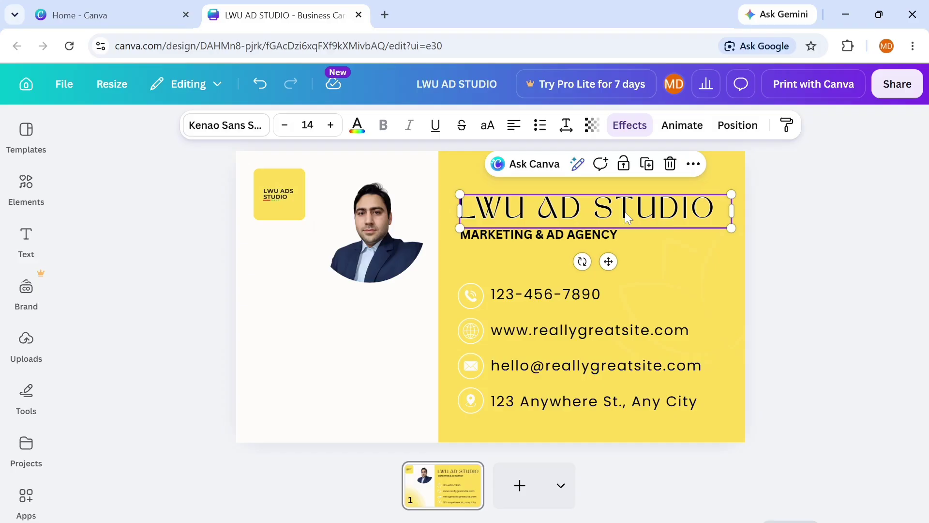
drag(603, 219, 862, 374)
click(788, 202)
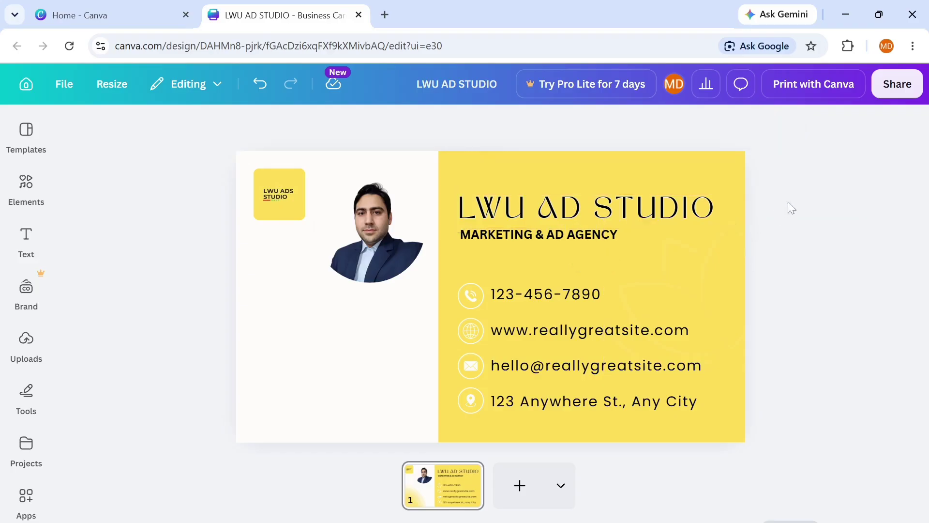
click(622, 213)
mouse_move(622, 213)
mouse_down()
mouse_move(622, 201)
mouse_move(619, 210)
mouse_up()
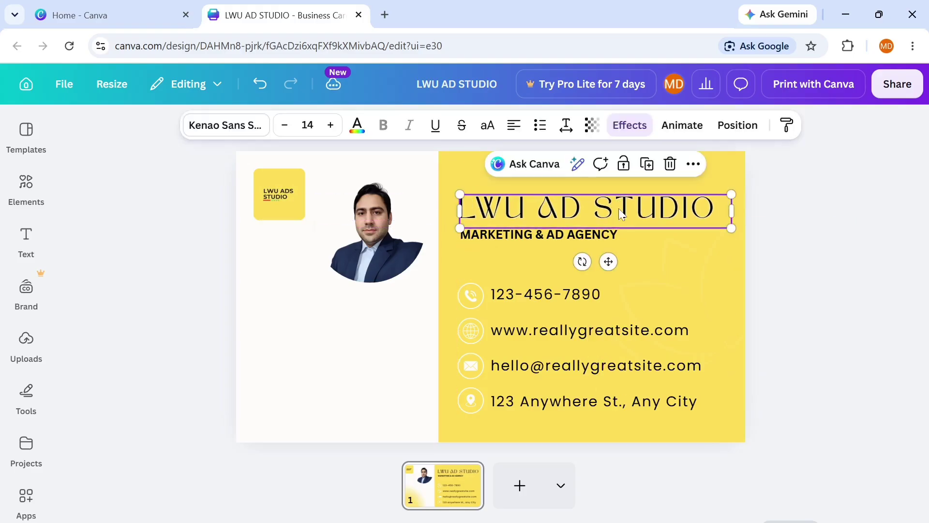
click(861, 184)
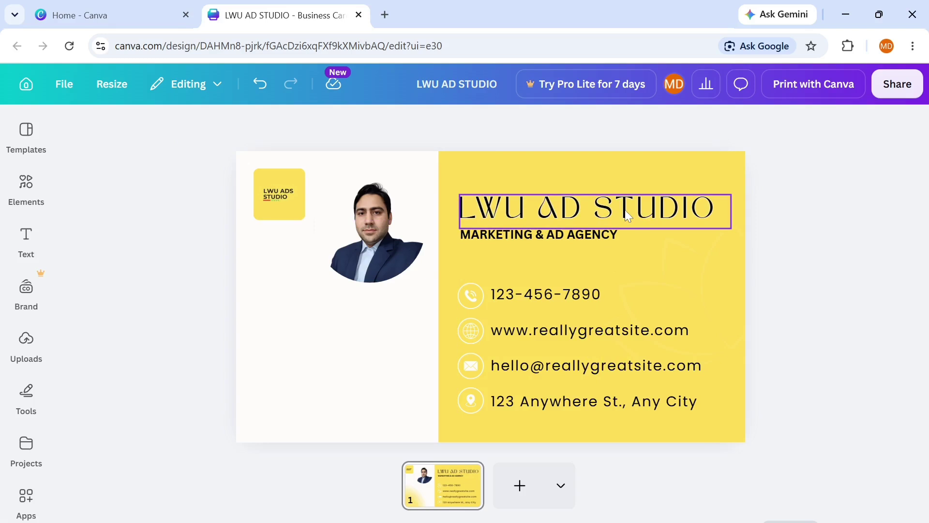
Step: Try the Alice font on the LWU AD STUDIO heading and set the heading's font to Poppins
click(670, 203)
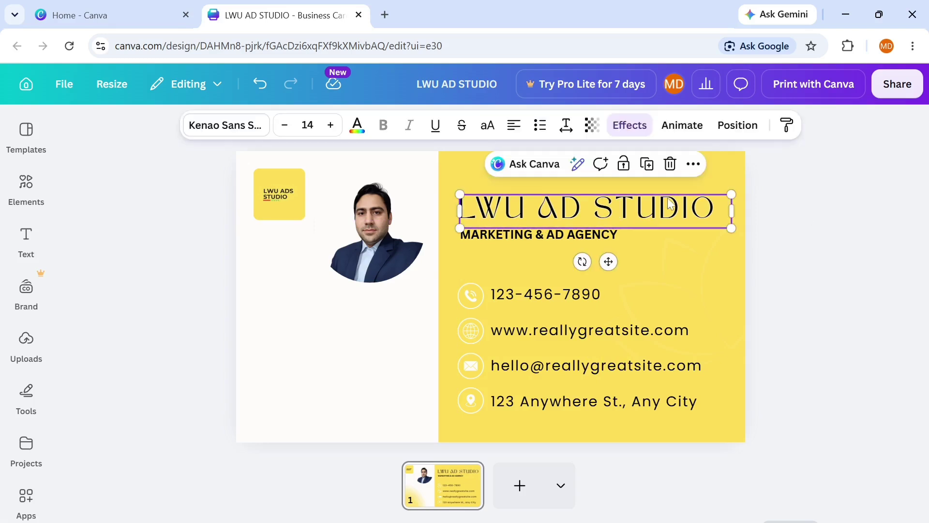
click(216, 127)
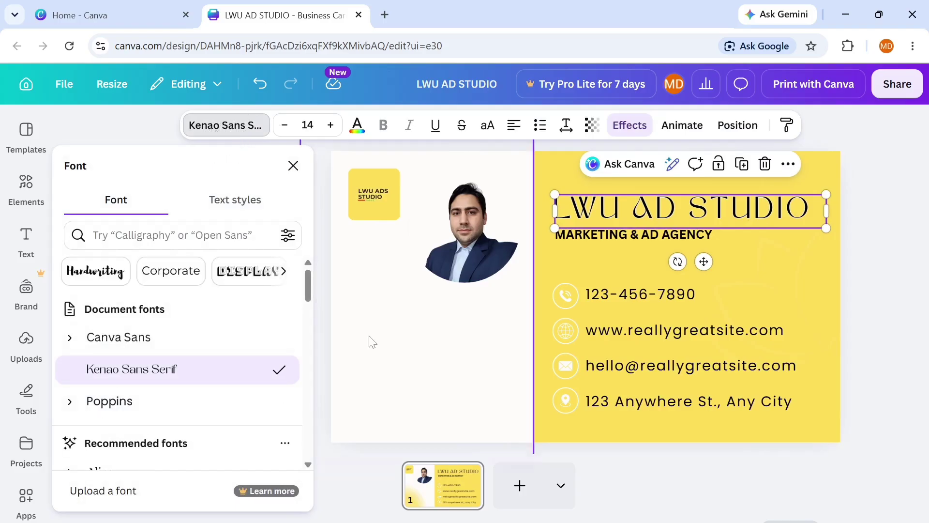
mouse_move(307, 285)
mouse_down()
mouse_move(307, 301)
mouse_move(307, 286)
mouse_up()
click(244, 213)
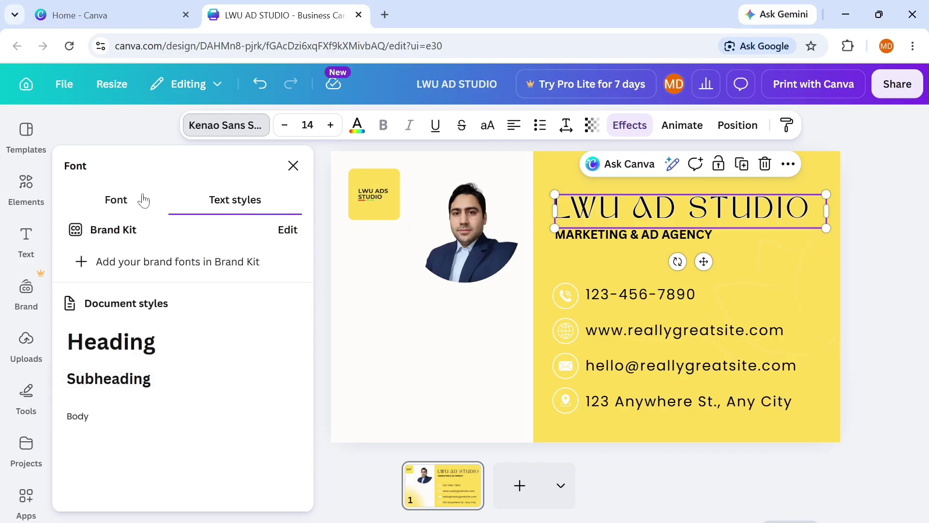
click(122, 199)
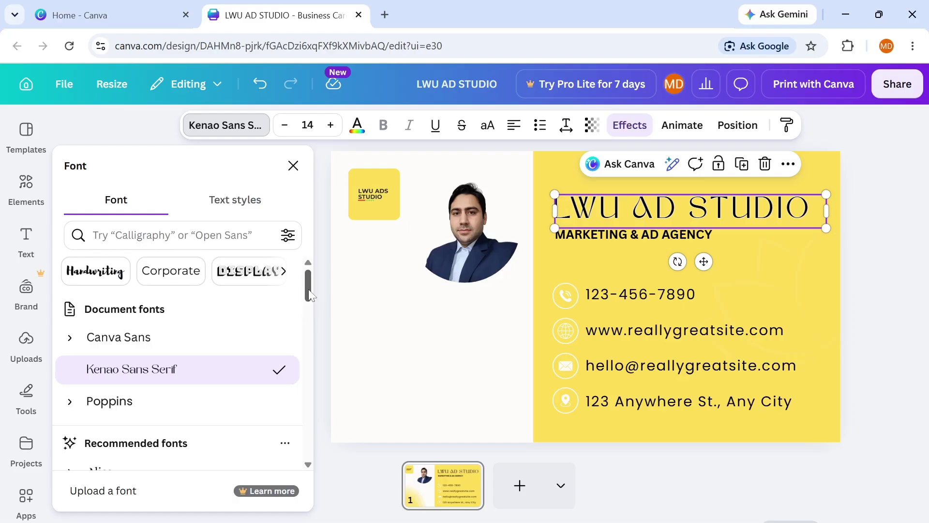
drag(310, 289, 309, 323)
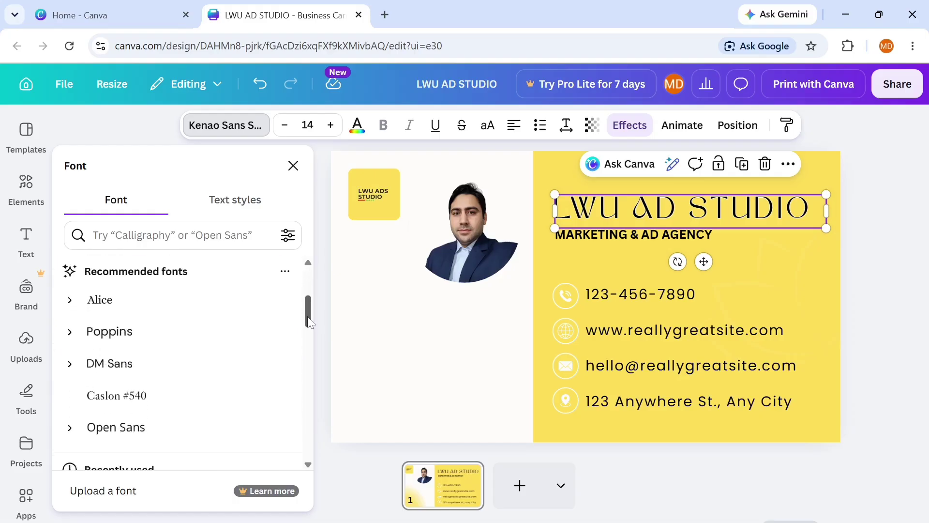
click(107, 308)
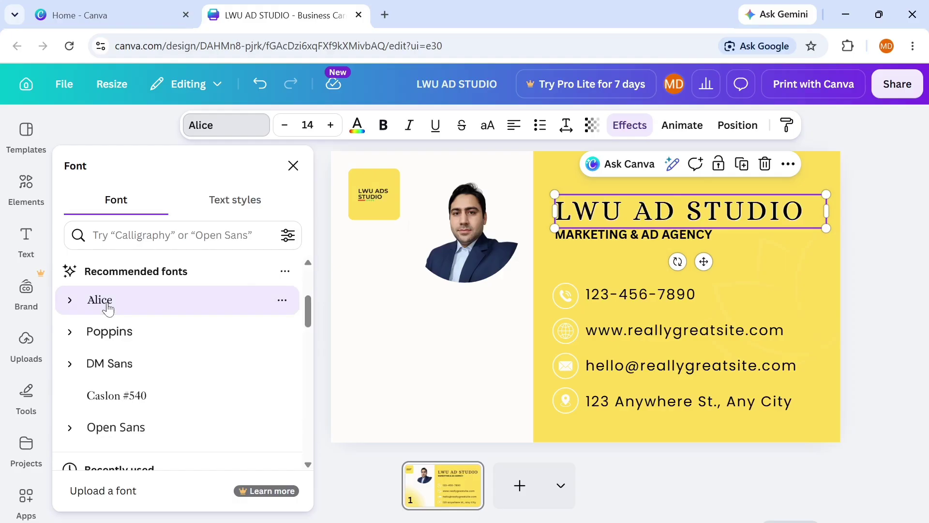
click(114, 337)
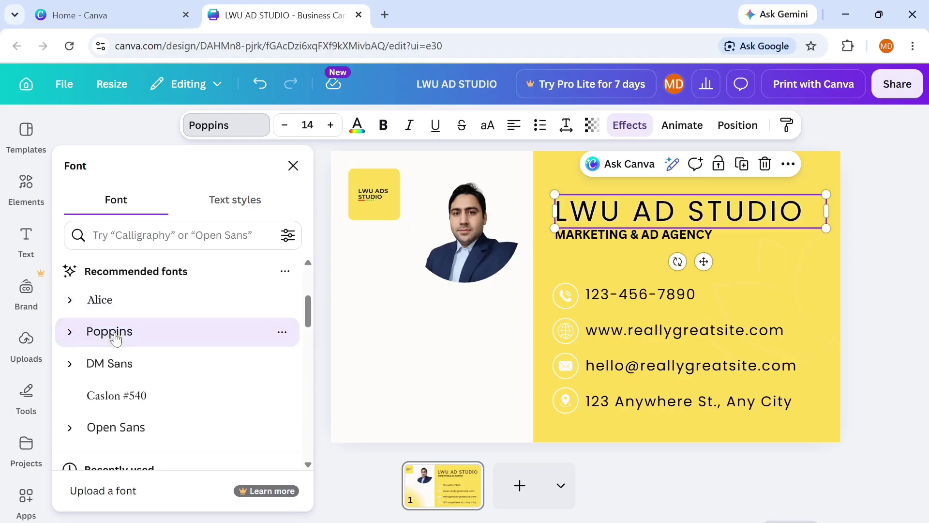
Step: Try the Comic Sans font on the LWU AD STUDIO heading and set the heading's font to Arimo
drag(309, 312, 308, 337)
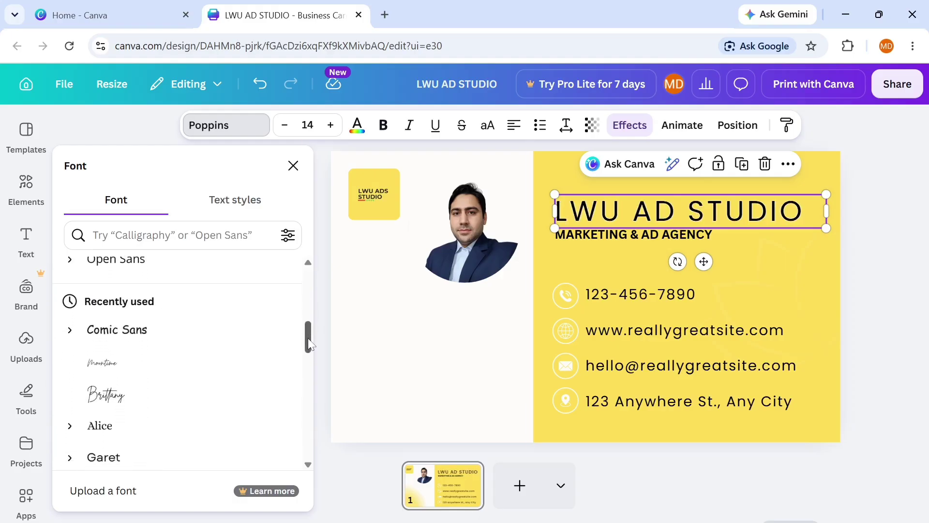
click(118, 331)
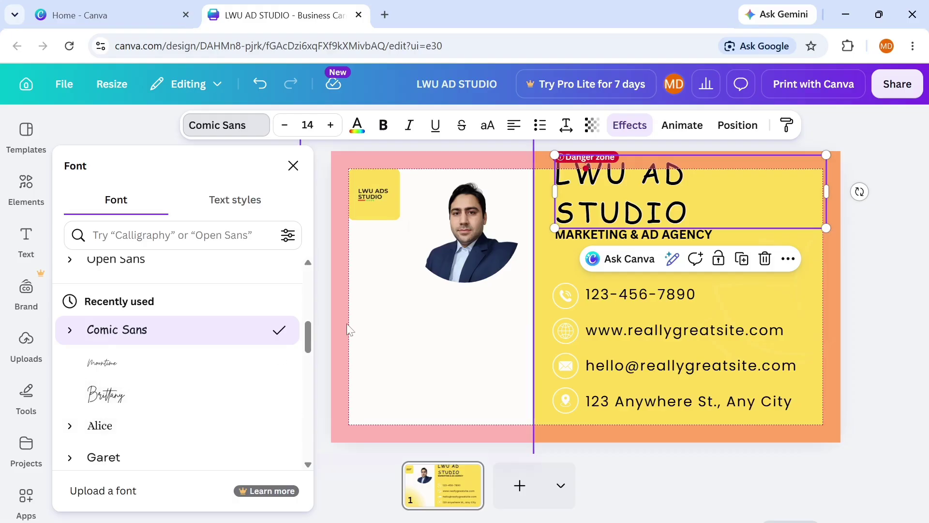
drag(306, 335, 312, 382)
click(129, 330)
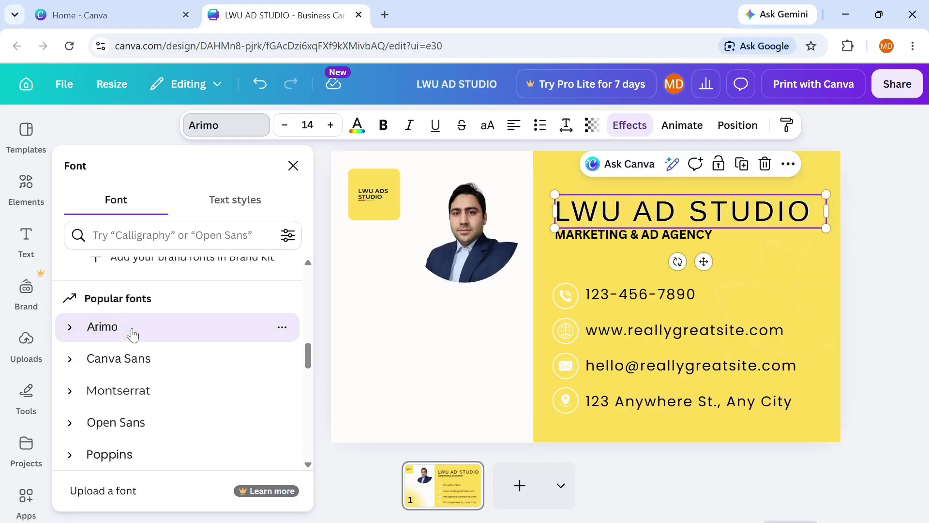
click(885, 277)
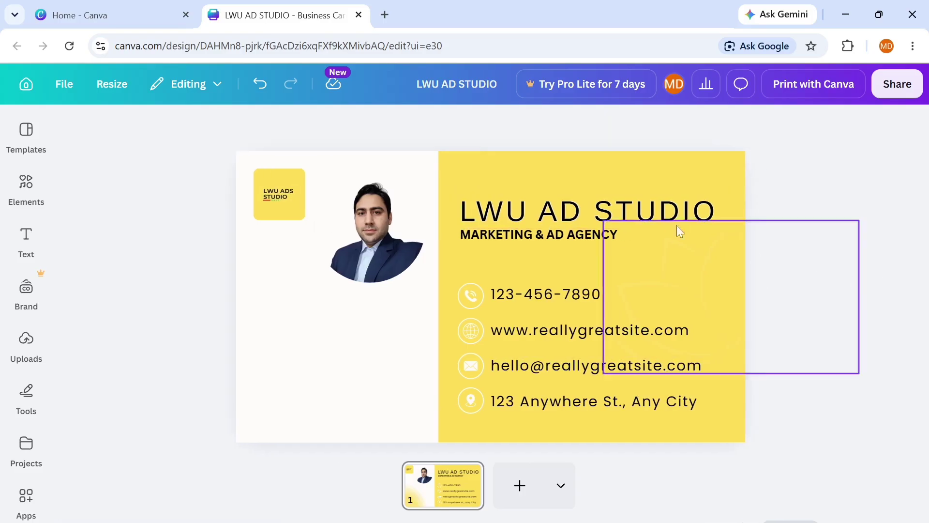
Step: Recolour the LWU AD STUDIO heading red with the custom solid colour #EE0000
click(624, 218)
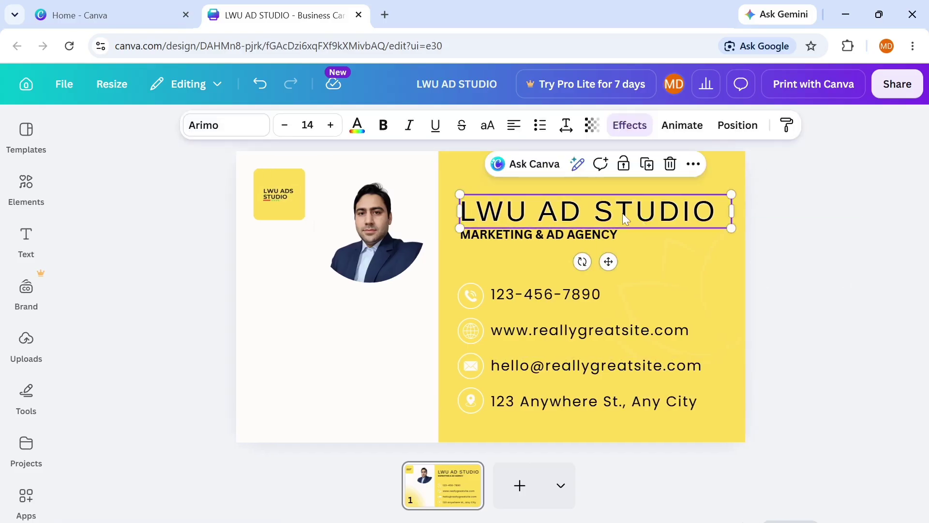
click(358, 125)
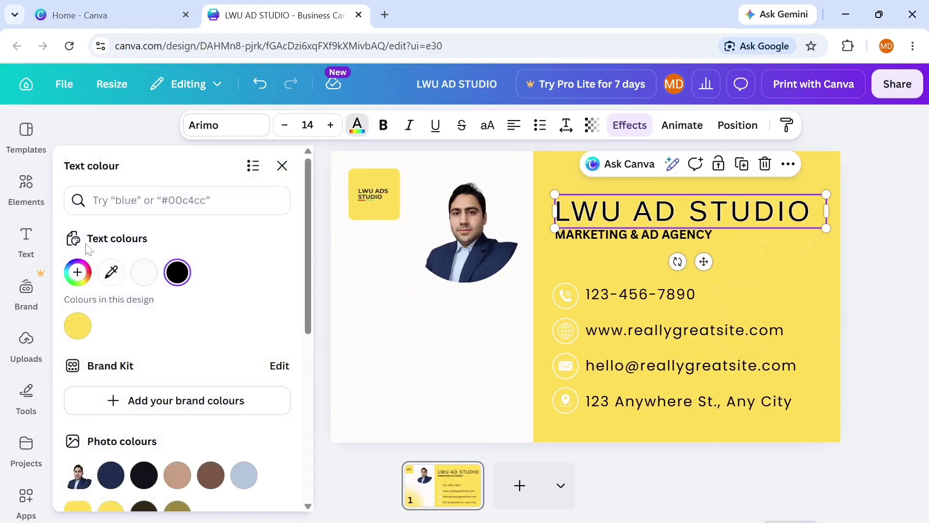
click(81, 279)
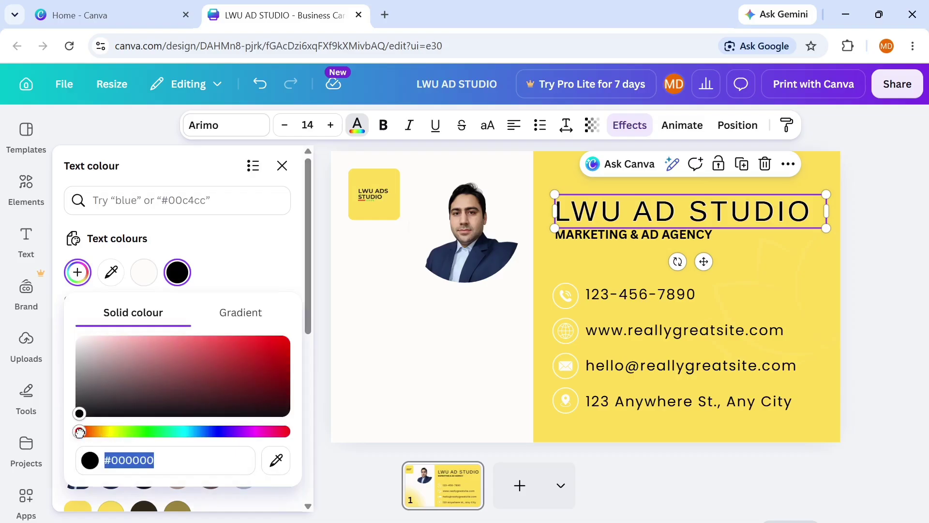
drag(80, 432, 72, 453)
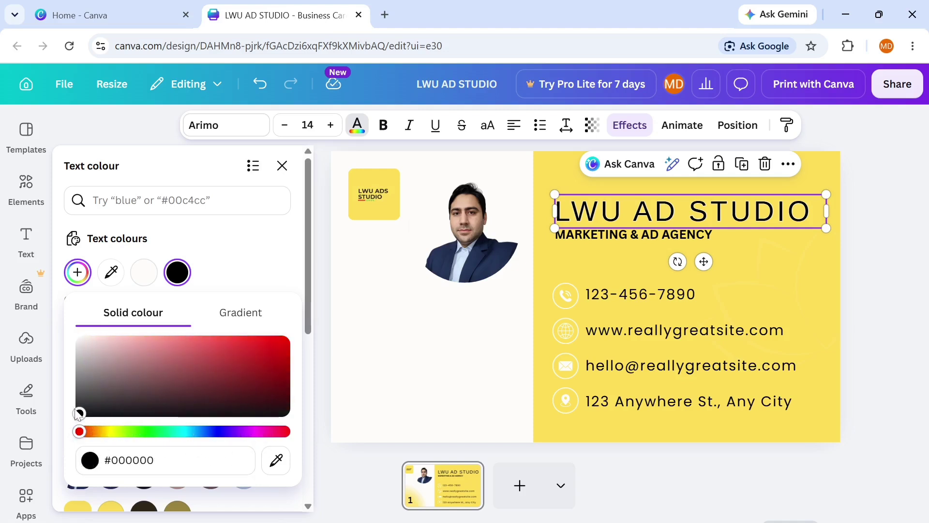
drag(79, 413, 302, 341)
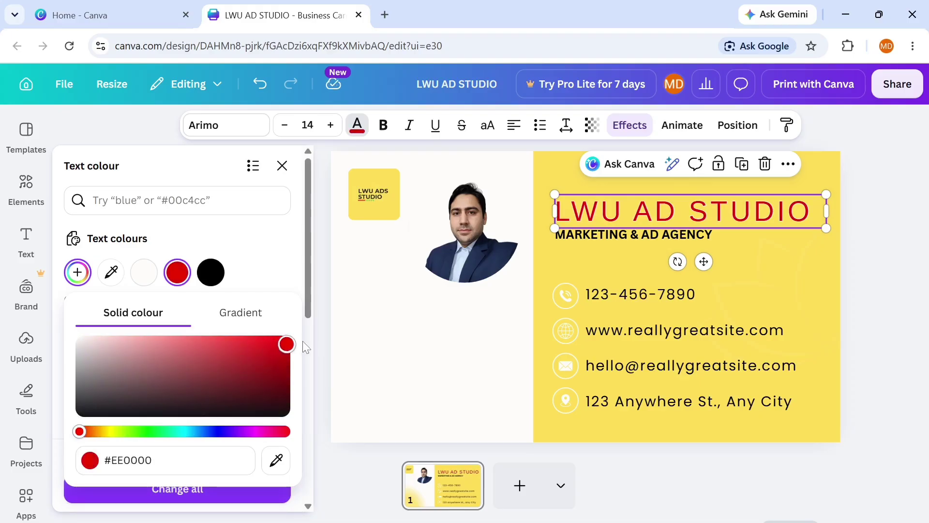
key(Escape)
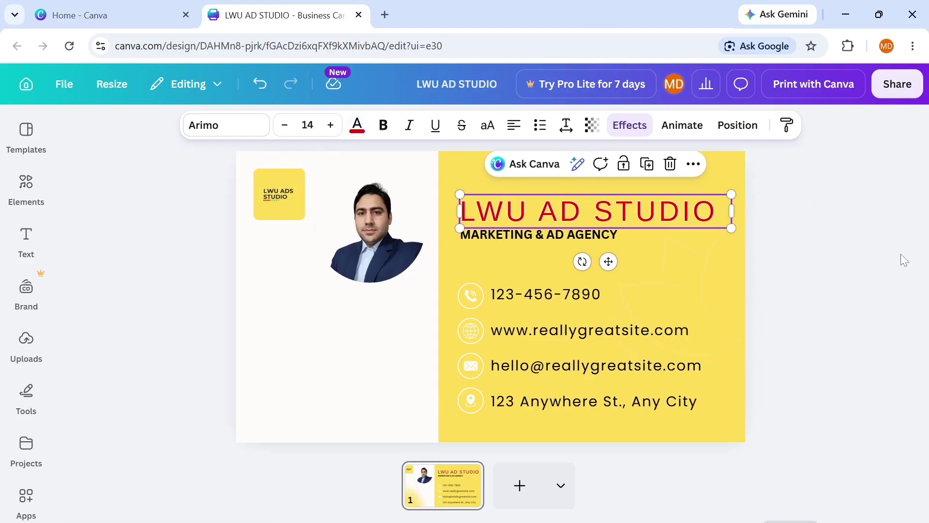
click(672, 267)
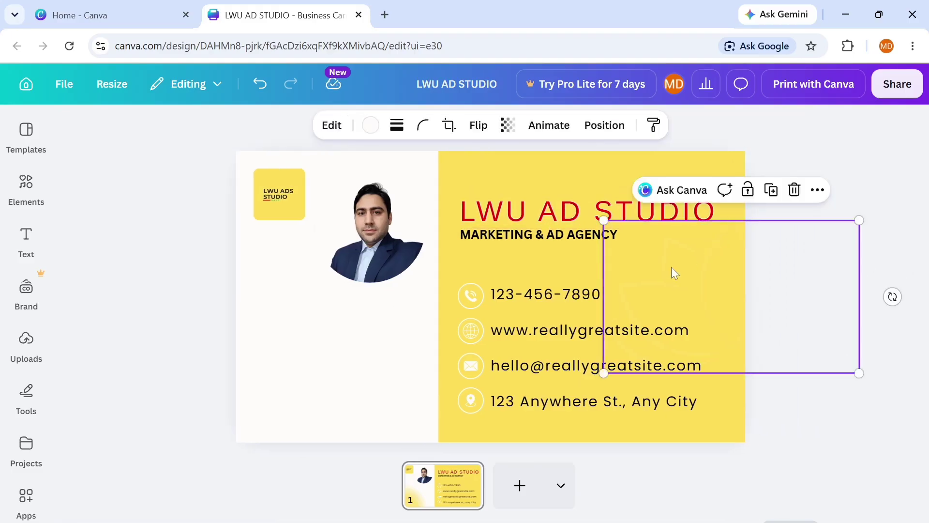
click(881, 122)
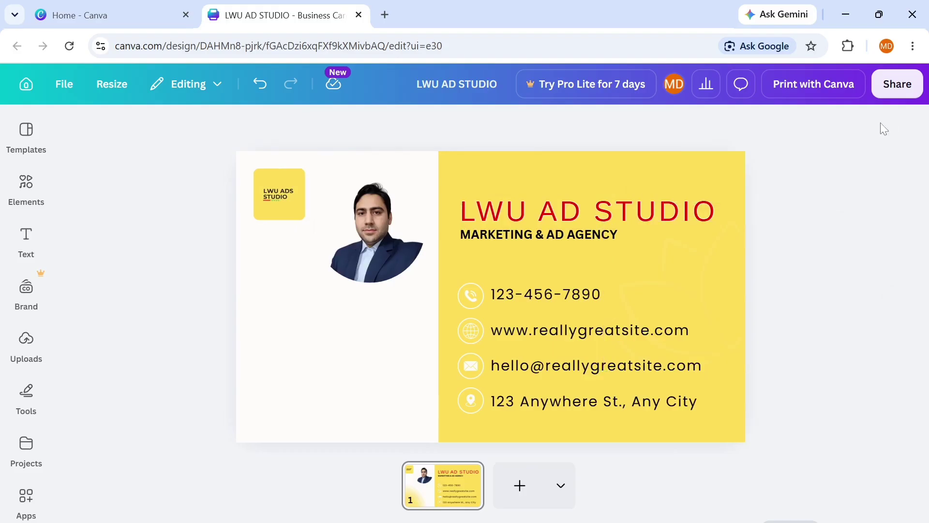
Step: Try white on the MARKETING & AD AGENCY tagline and recolour it dark blue from the default solid colours
click(558, 237)
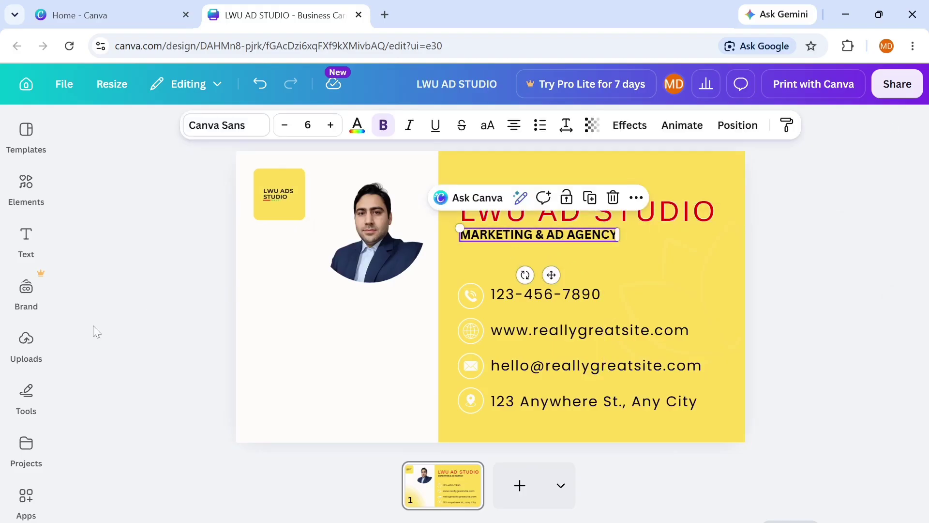
click(355, 137)
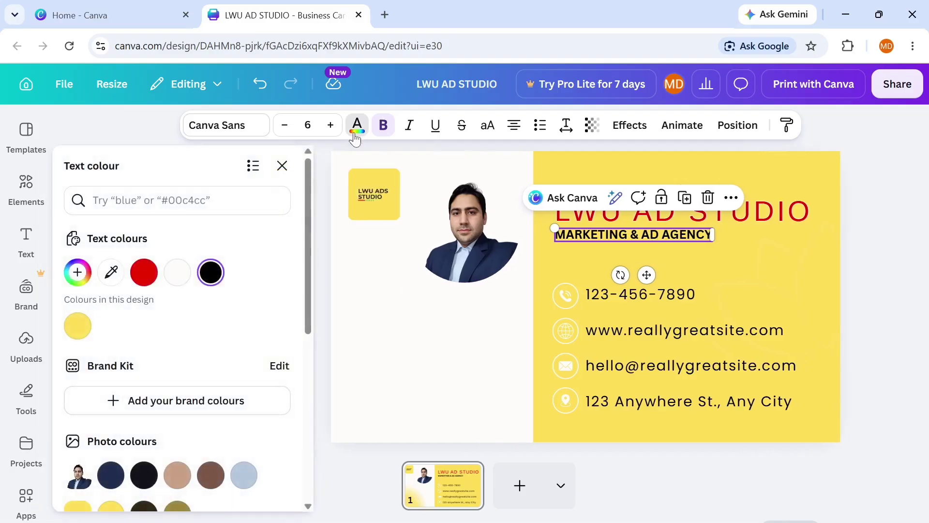
click(178, 272)
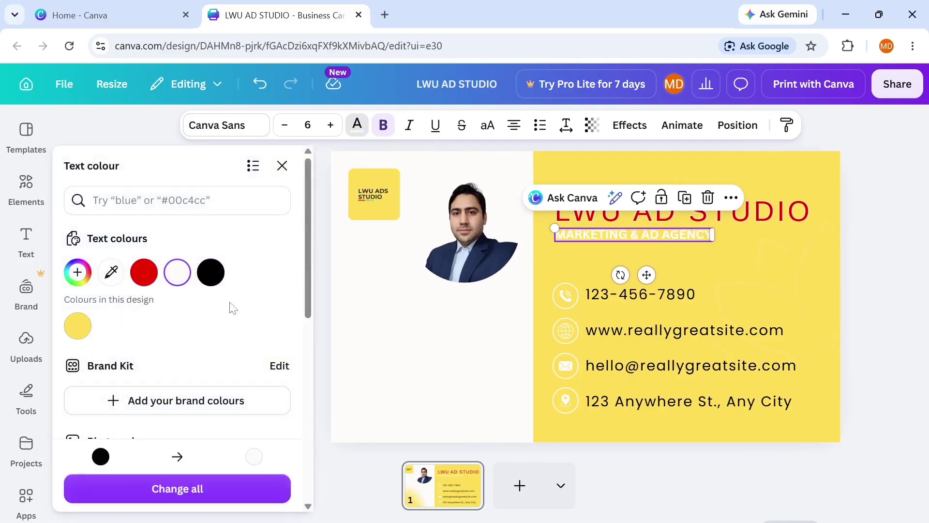
drag(308, 278, 304, 411)
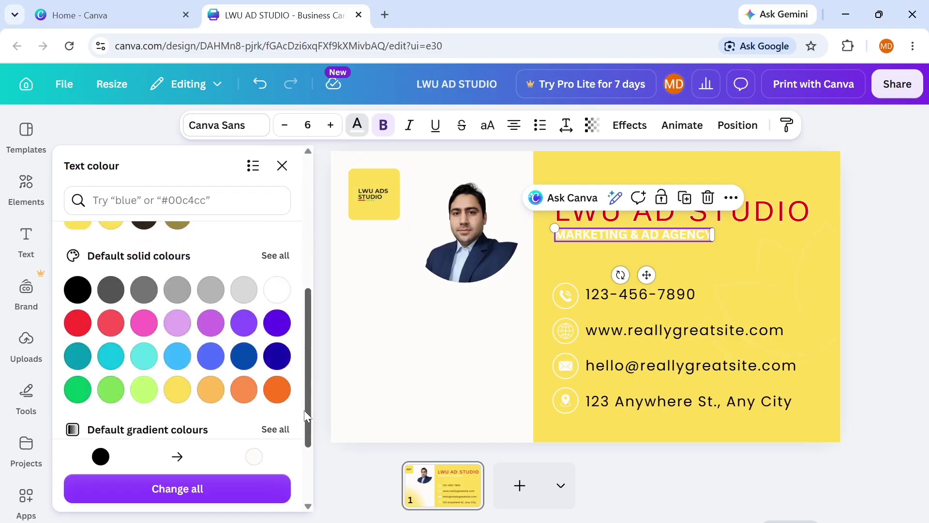
click(279, 362)
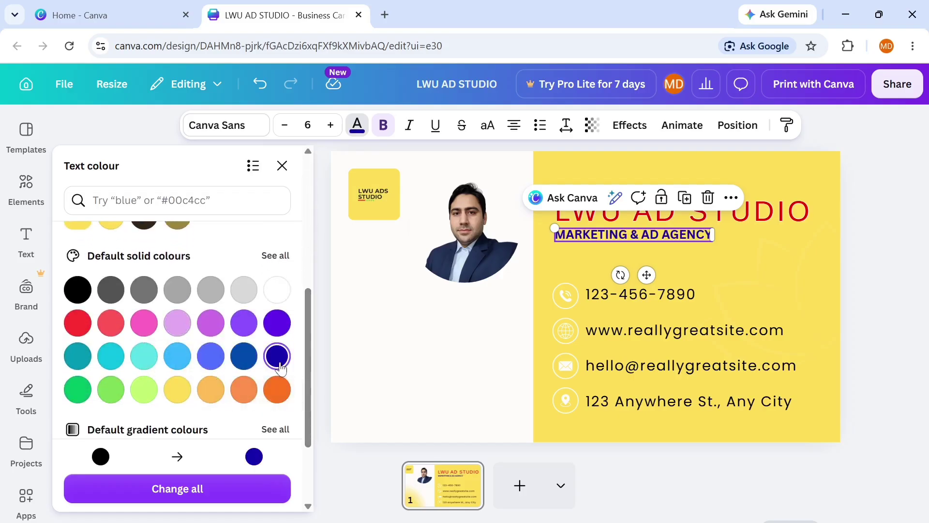
click(891, 196)
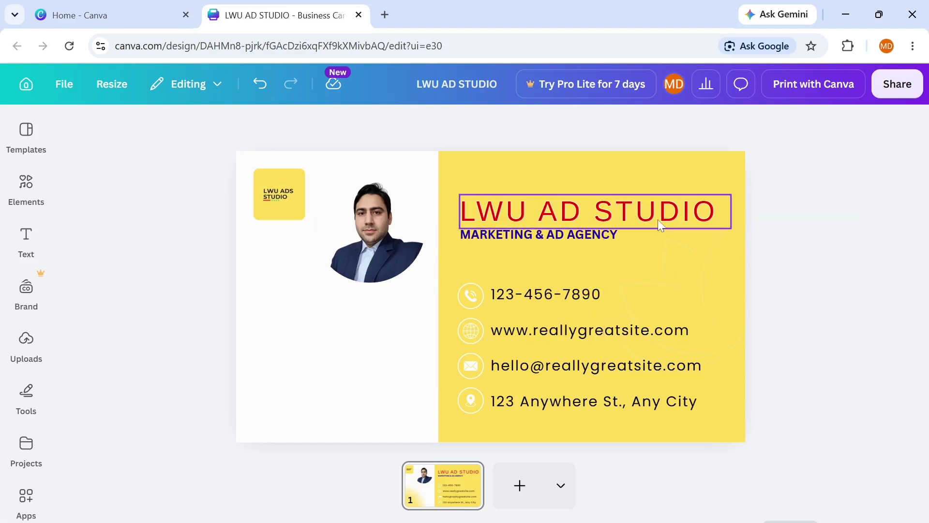
Step: Try light blue and brown from the photo colours as the business card's background colour
click(592, 174)
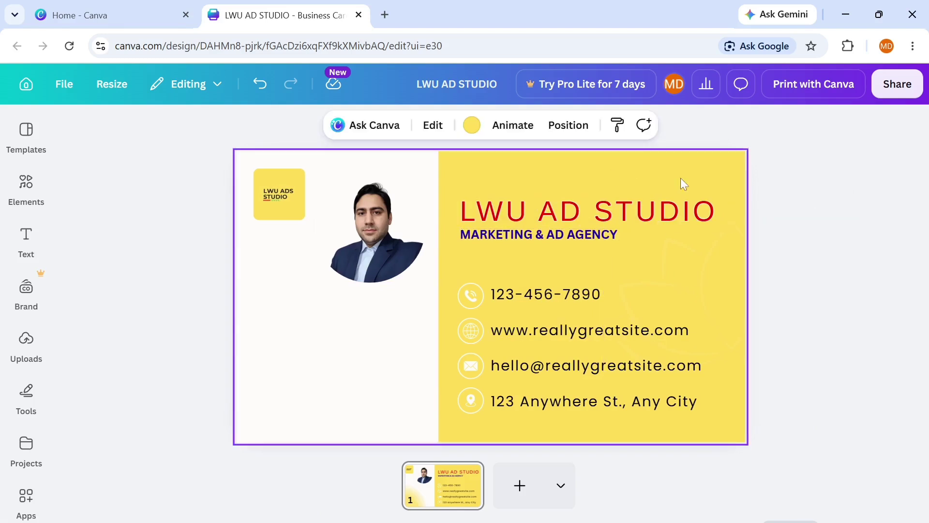
click(472, 126)
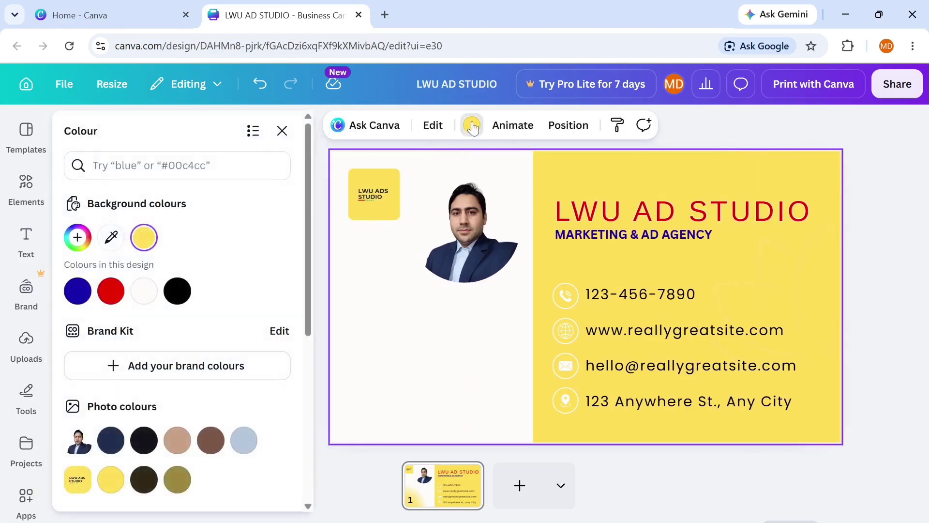
click(247, 440)
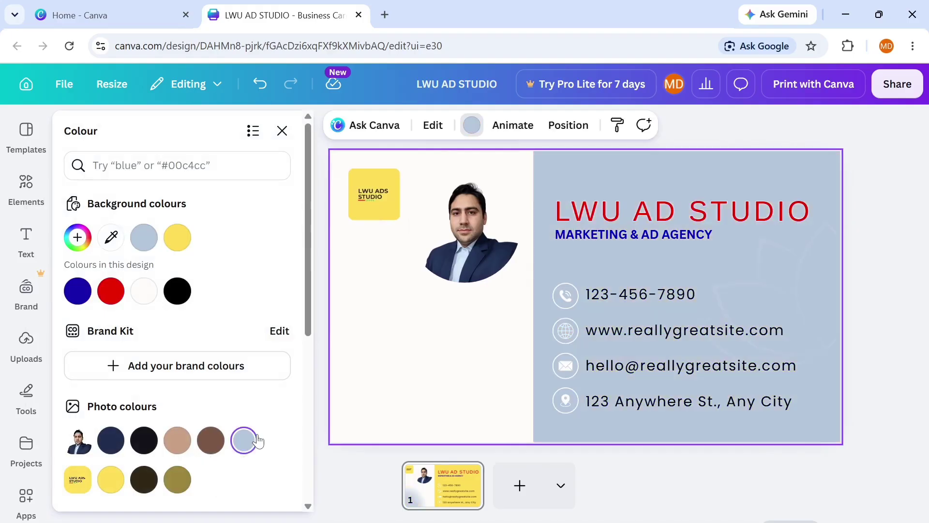
click(212, 440)
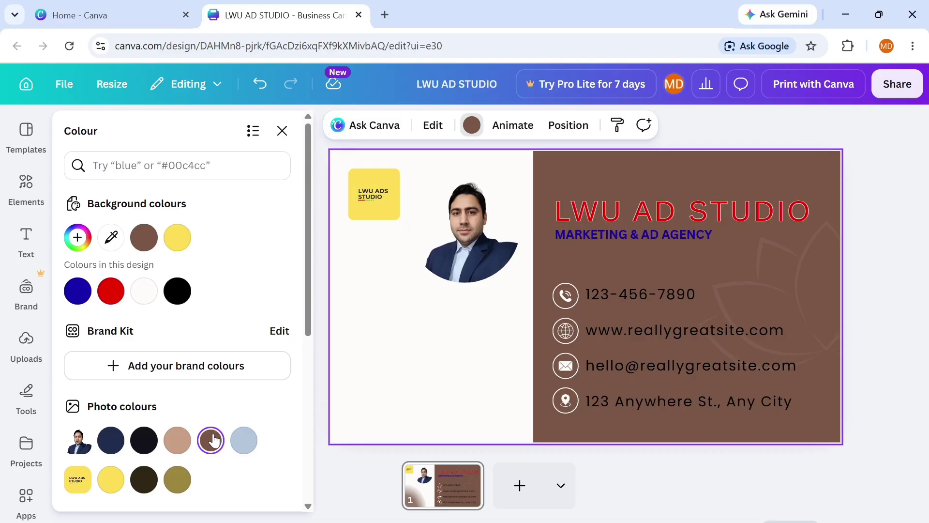
Step: Drag the faint lotus graphic further into the card's coloured area and delete it
click(811, 239)
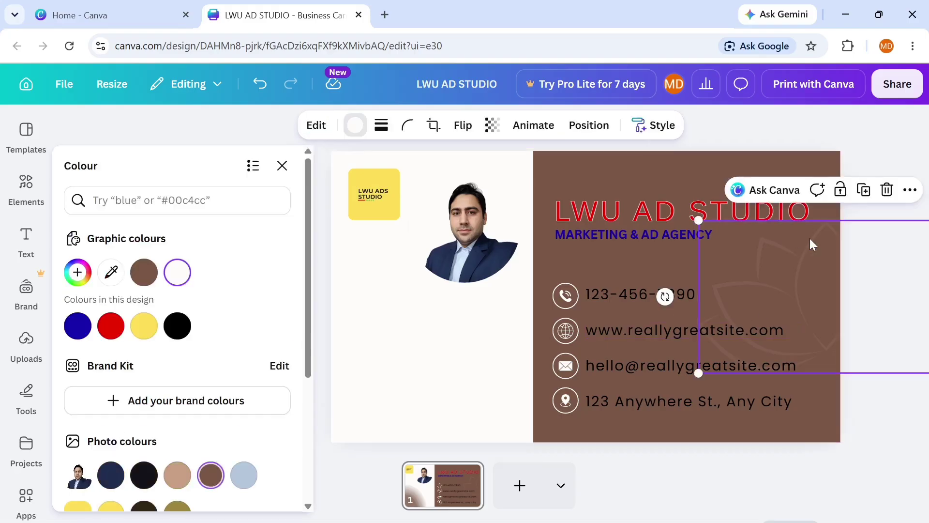
drag(814, 248, 720, 264)
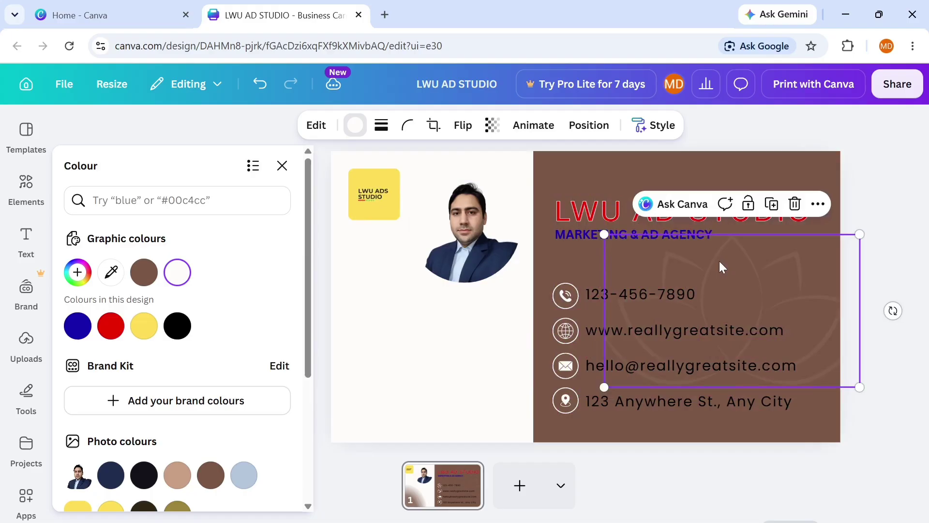
click(795, 204)
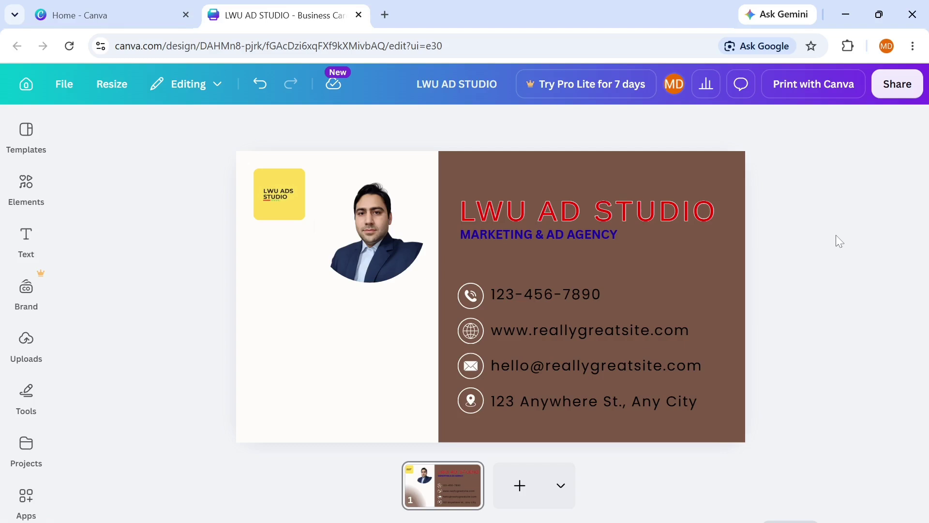
Step: Move the portrait photo slightly down and to the left within the card's white area
click(375, 223)
drag(376, 224, 370, 263)
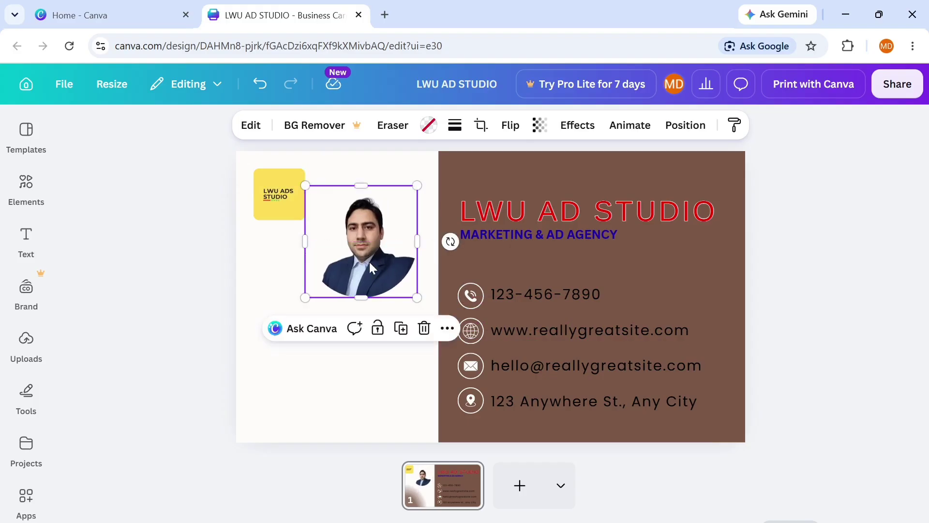
click(612, 254)
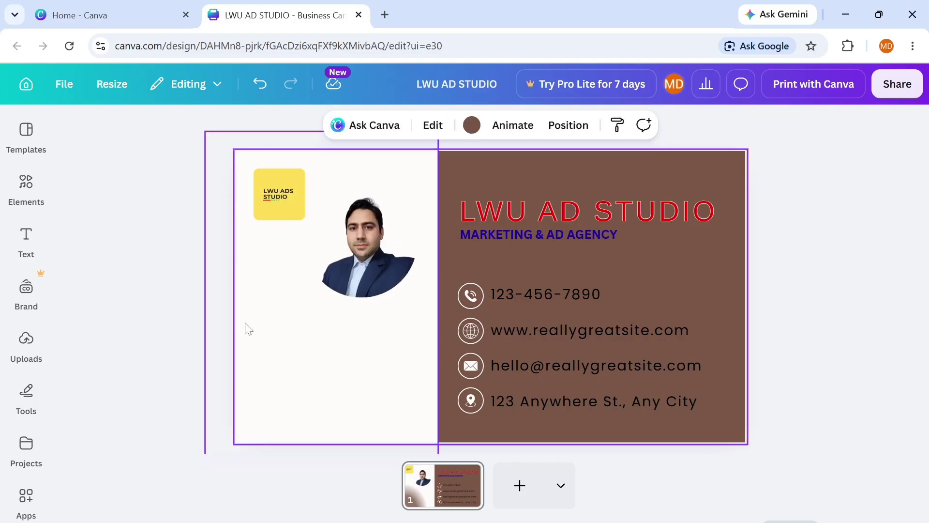
click(846, 255)
Step: Shrink the LWU AD STUDIO heading and shift it and the tagline up and to the right, leaving room beside them
mouse_move(553, 201)
mouse_down()
mouse_move(583, 190)
mouse_move(560, 193)
mouse_up()
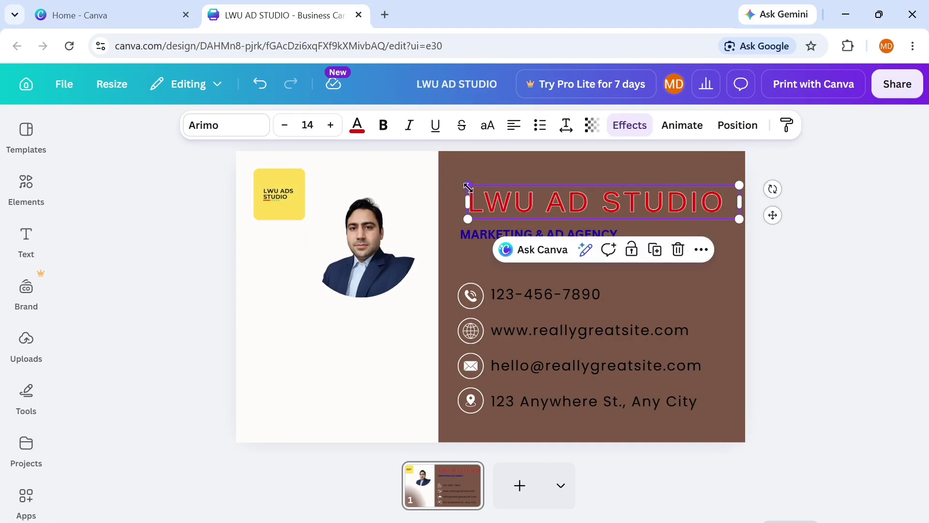
drag(468, 187, 504, 184)
mouse_move(590, 203)
mouse_down()
mouse_move(615, 206)
mouse_move(605, 204)
mouse_up()
drag(499, 236, 557, 220)
Step: Move the square LWU ADS STUDIO logo beside the heading and centre the tagline beneath the heading
drag(292, 192, 486, 199)
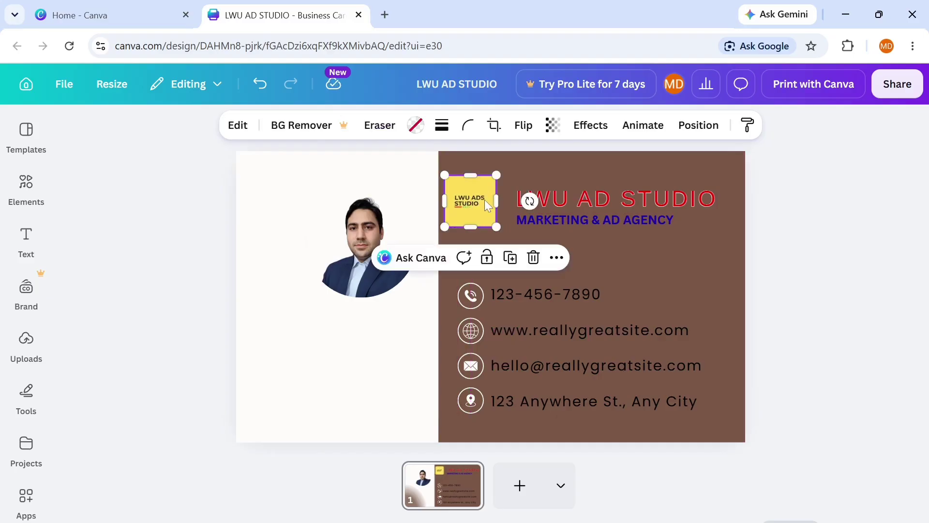
mouse_move(620, 199)
mouse_down()
mouse_move(611, 195)
mouse_move(619, 213)
mouse_up()
click(611, 220)
click(804, 234)
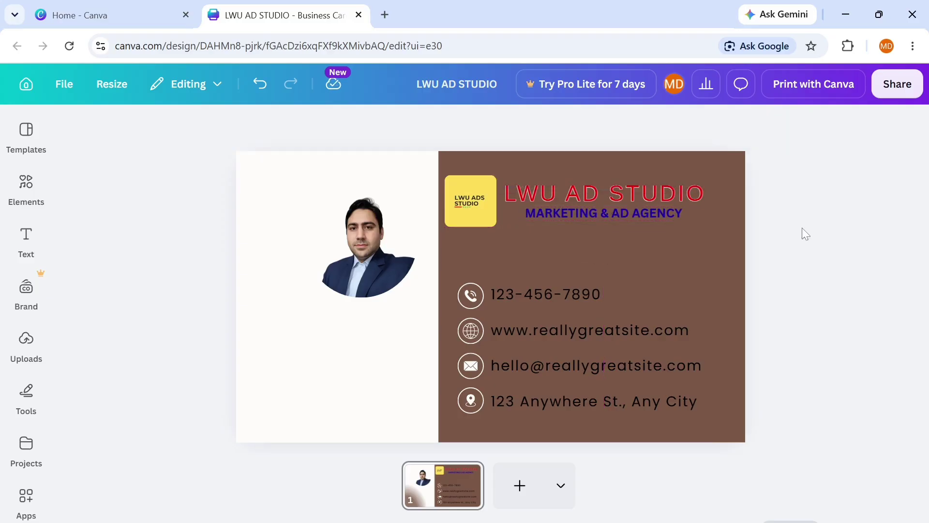
Step: Set the business card's background to the yellow taken from the logo's photo colours and check the logo against it
click(697, 257)
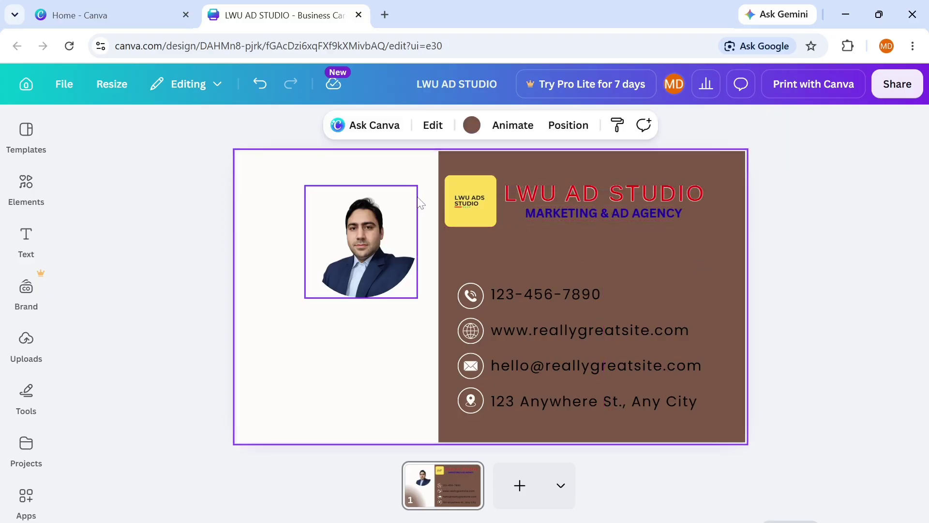
click(471, 125)
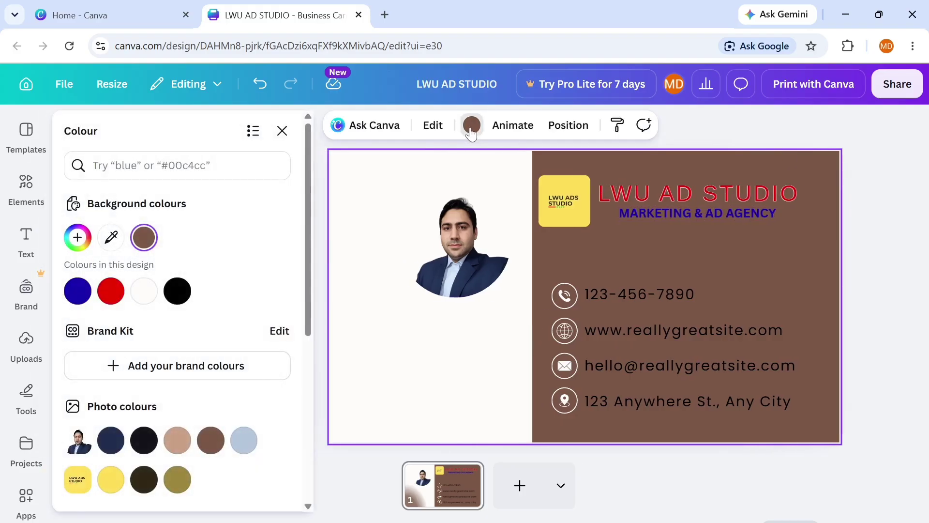
click(110, 480)
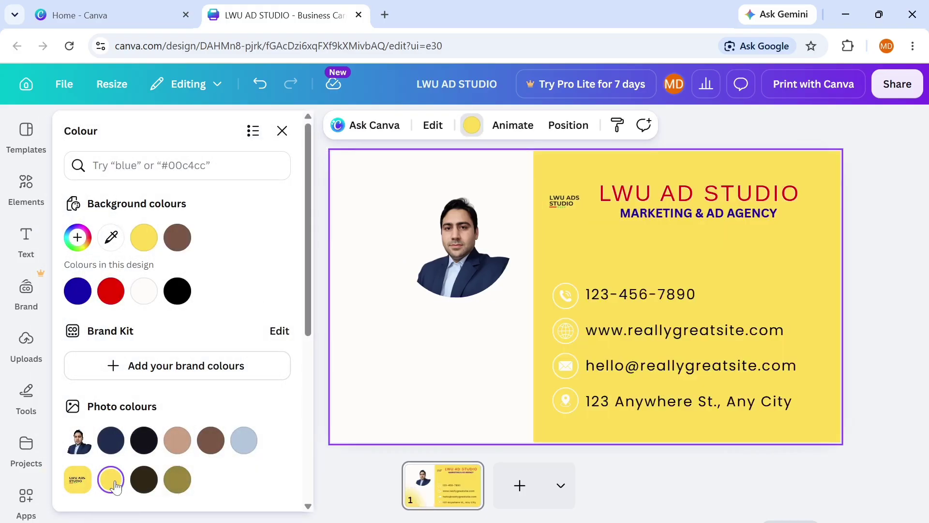
click(893, 223)
click(466, 198)
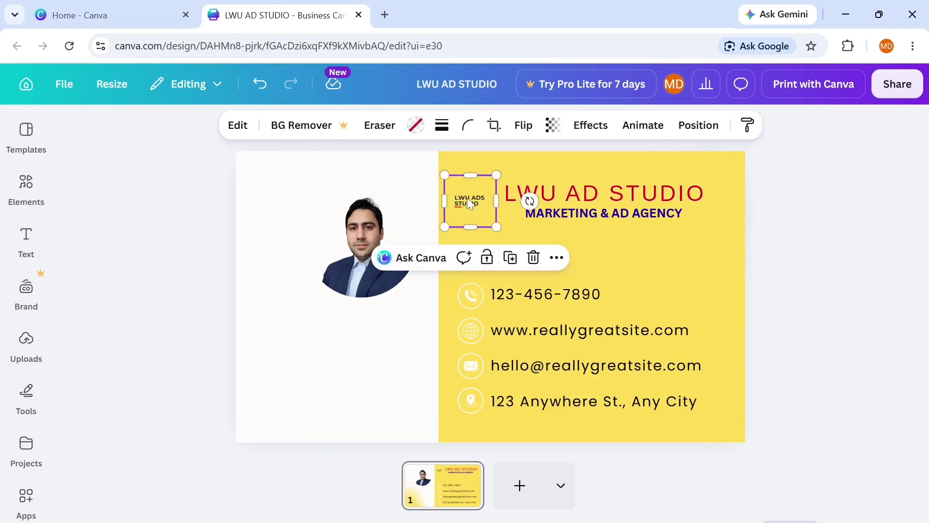
click(850, 218)
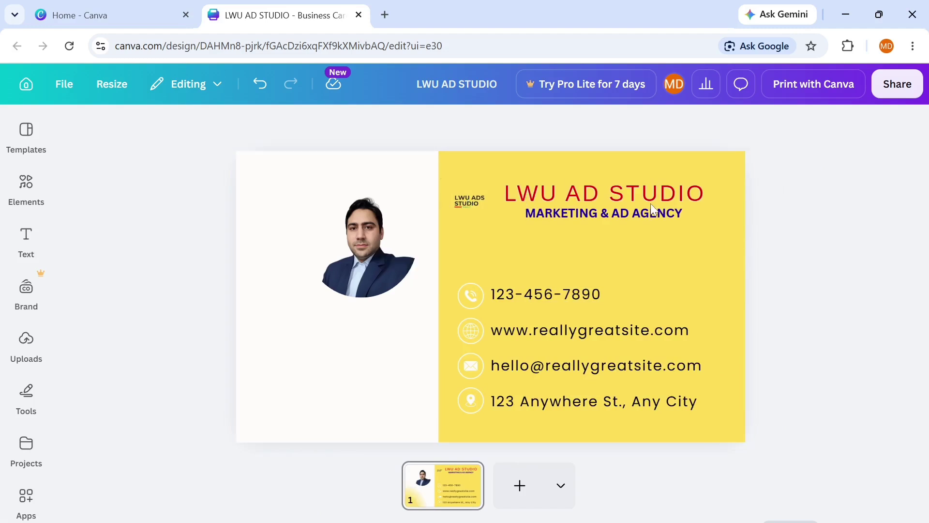
Step: Move the LWU ADS STUDIO logo into the white area's upper-left corner and shift the portrait photo down and to the left
click(463, 184)
drag(463, 184, 280, 188)
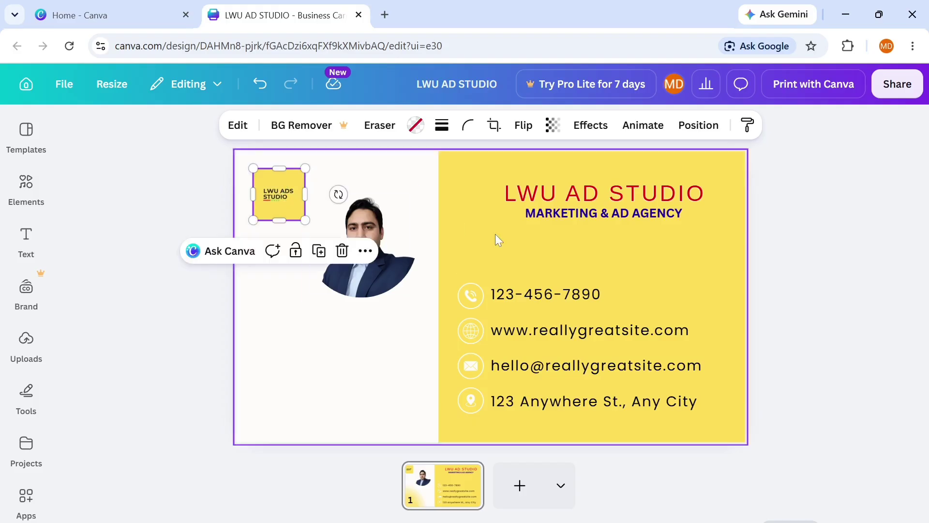
click(678, 221)
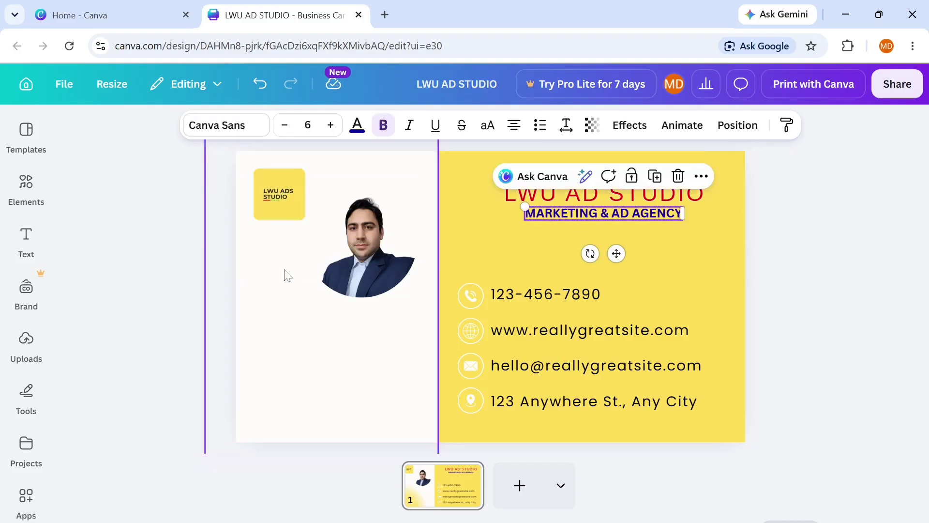
drag(351, 270, 322, 300)
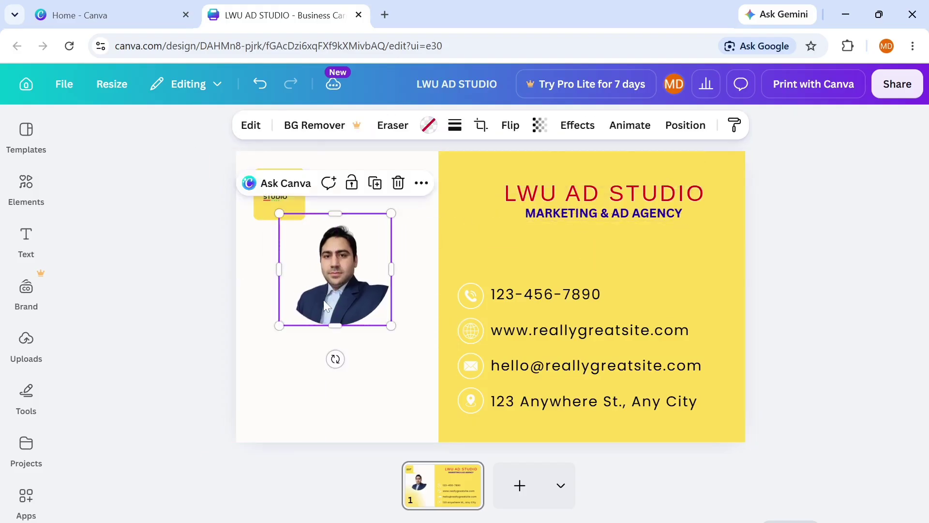
click(804, 320)
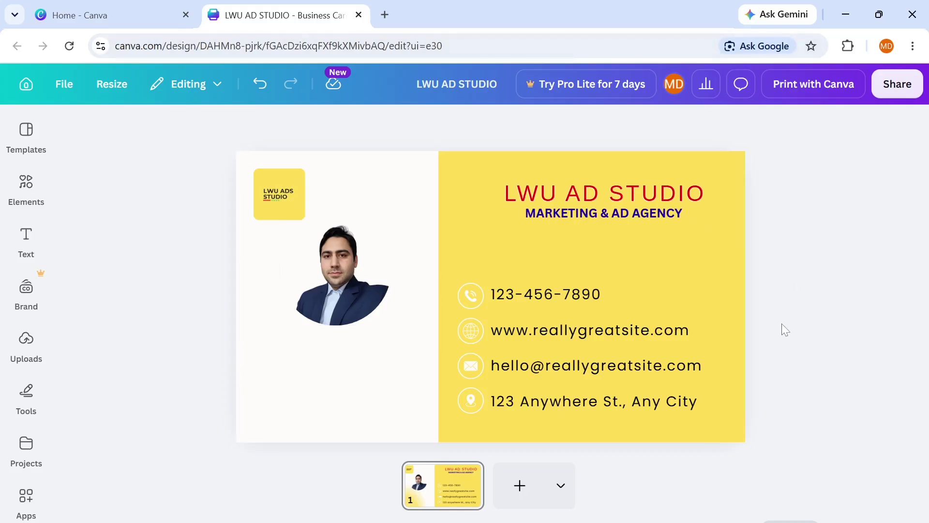
Step: Search the elements for SHAPES, list all shape results and add the plain rectangle to the card
click(304, 385)
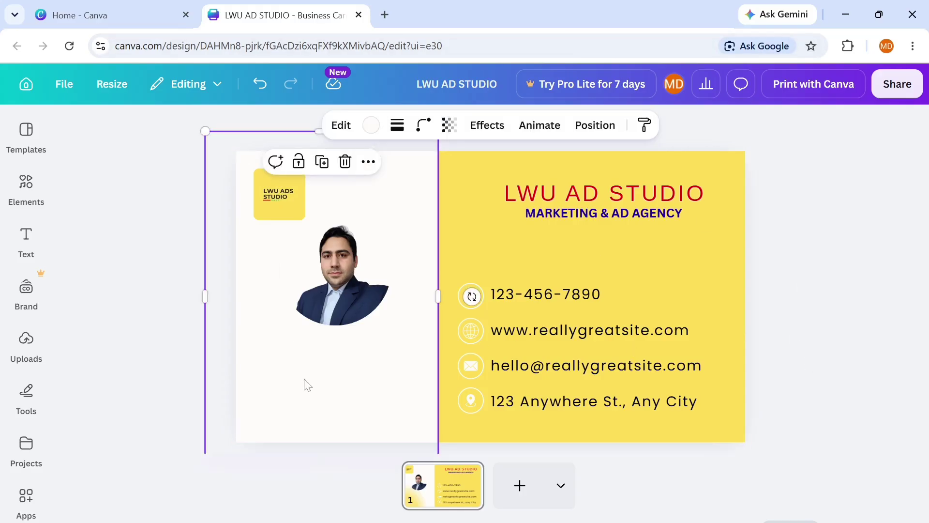
click(25, 248)
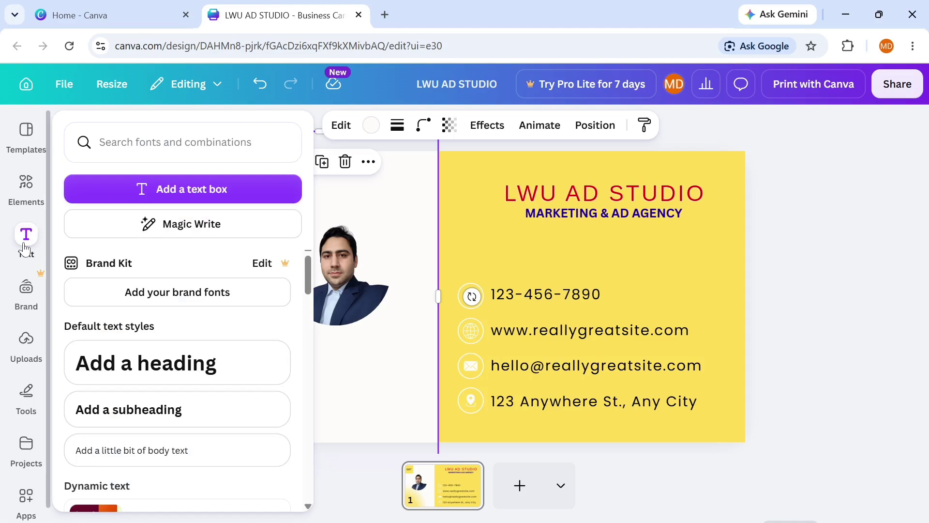
click(26, 187)
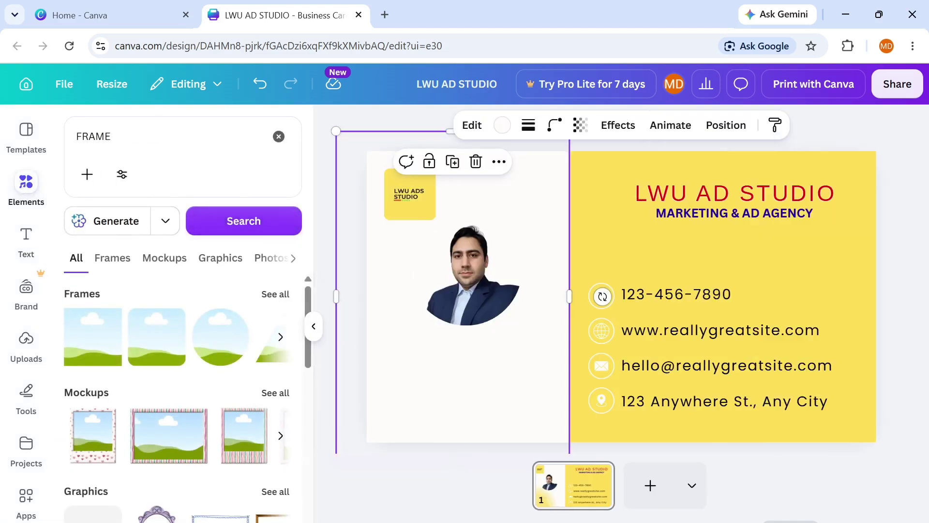
click(278, 137)
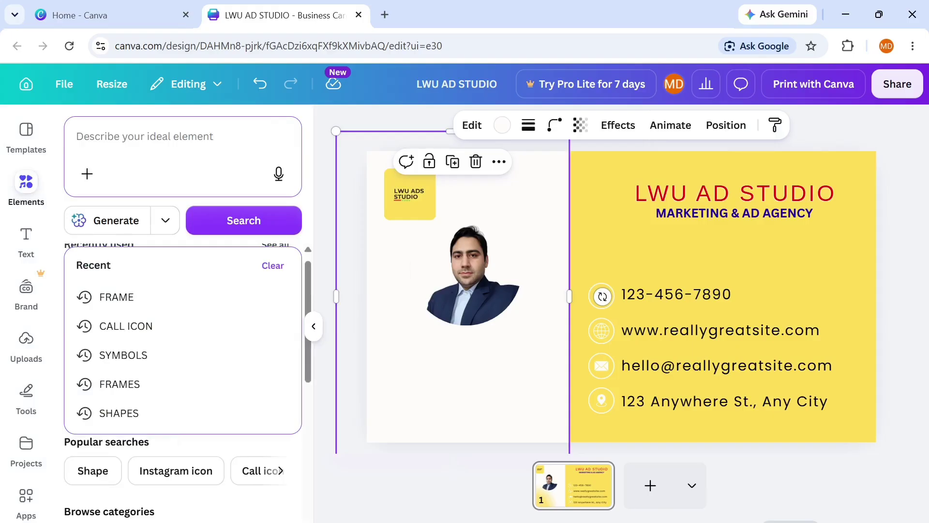
text(SHAPES)
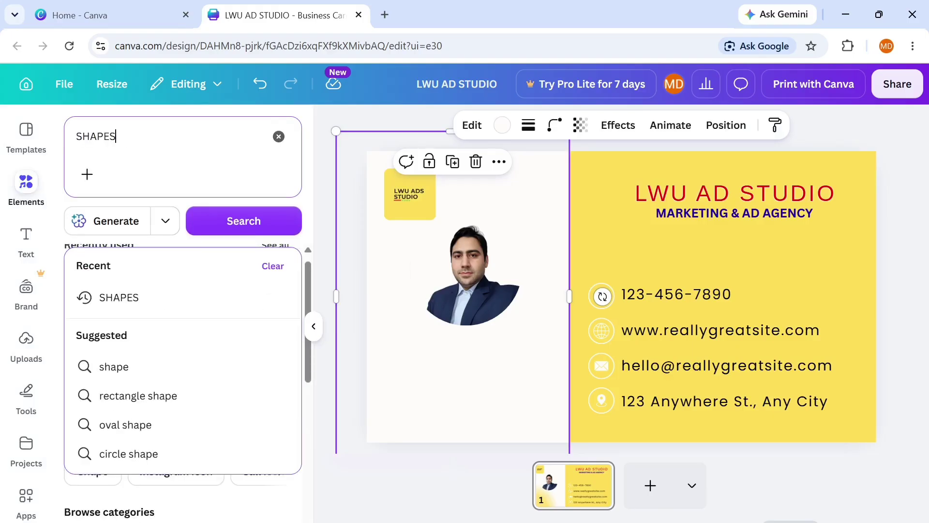
key(Return)
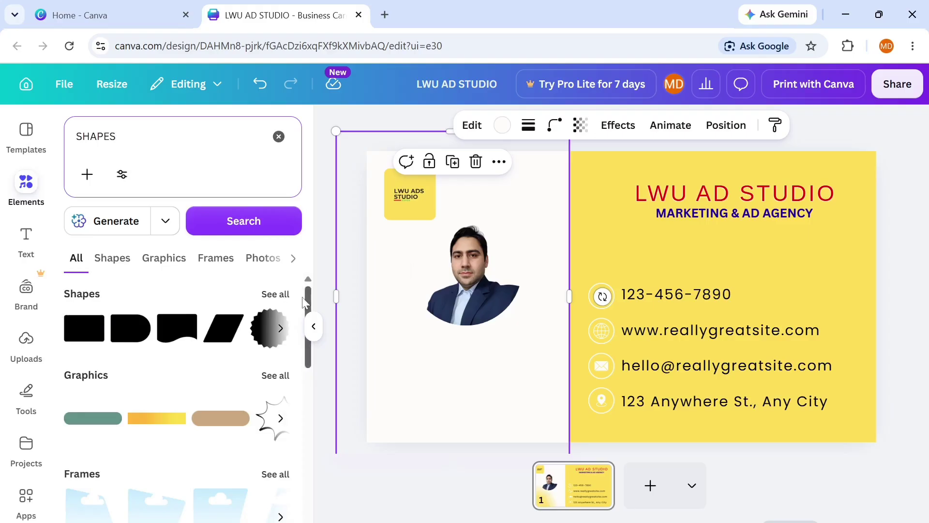
click(275, 295)
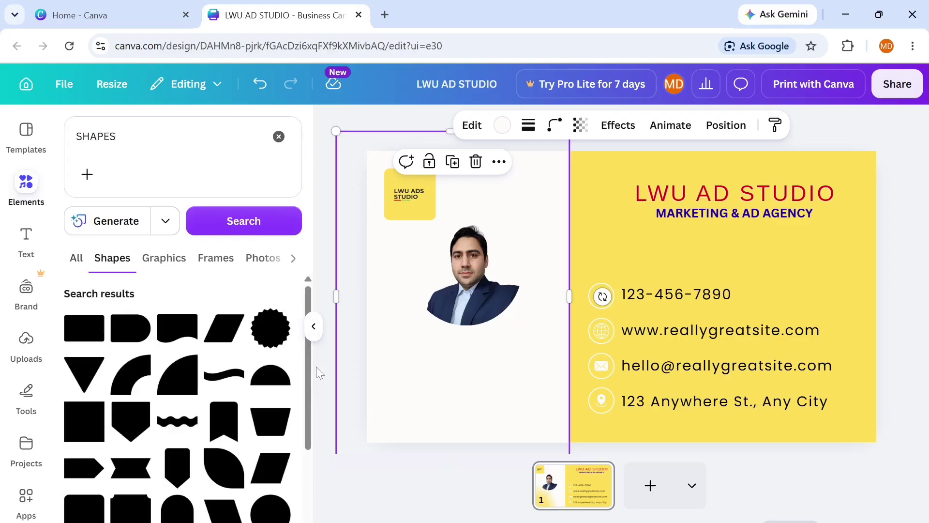
drag(310, 383, 310, 397)
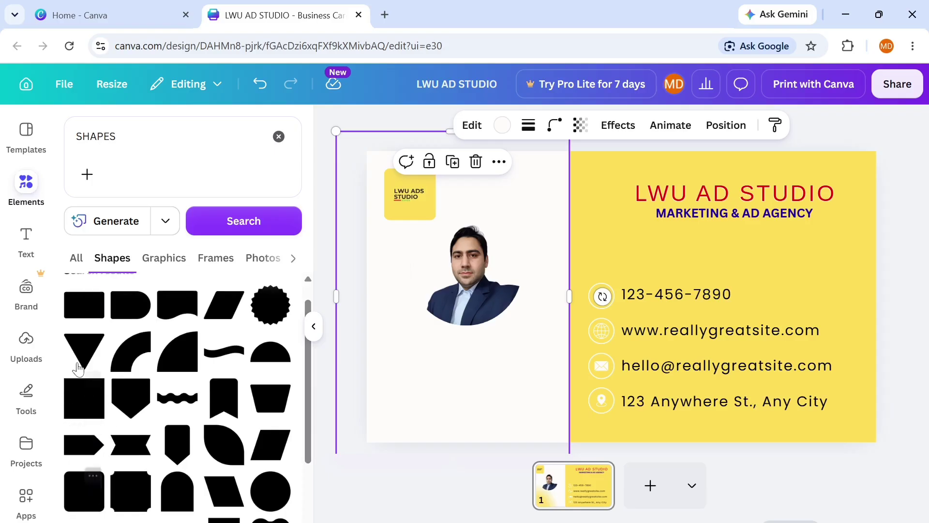
click(76, 313)
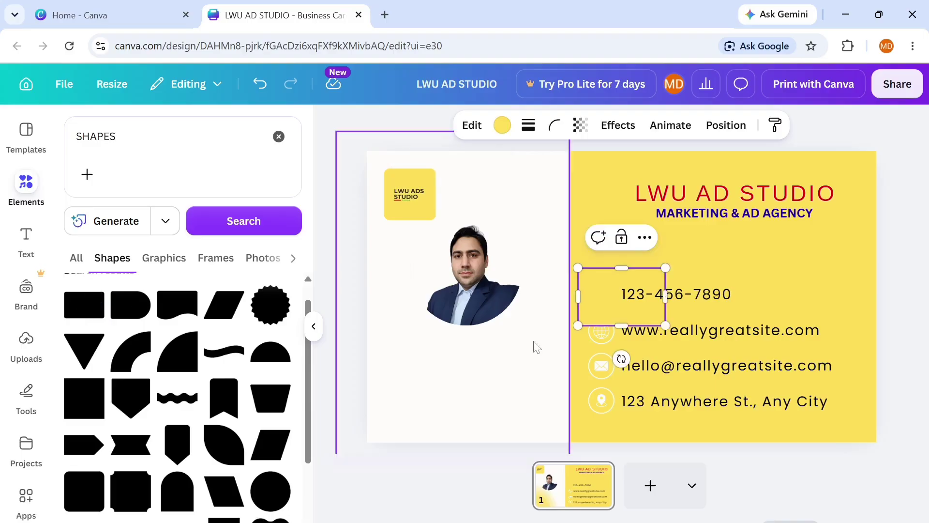
Step: Place the yellow rectangle below the portrait photo and stretch it to nearly fill the lower part of the white area
drag(595, 311, 402, 412)
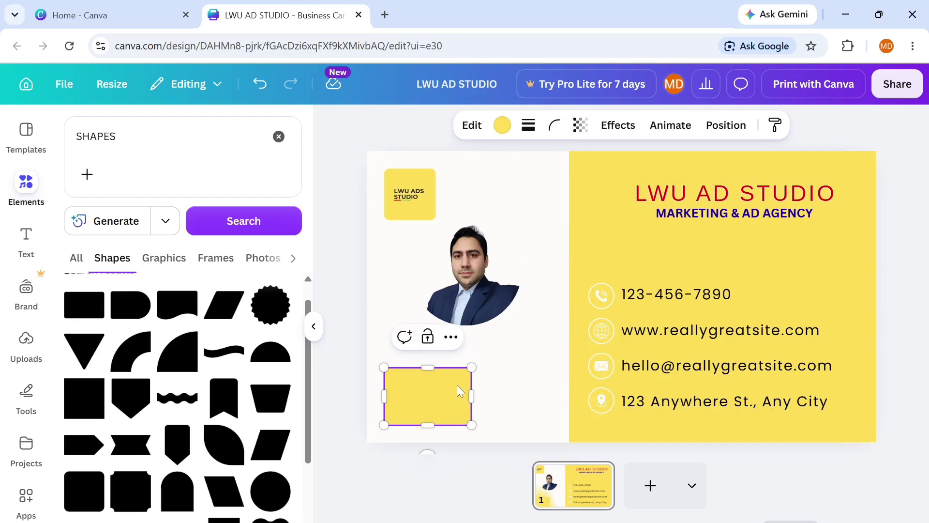
drag(472, 396, 562, 396)
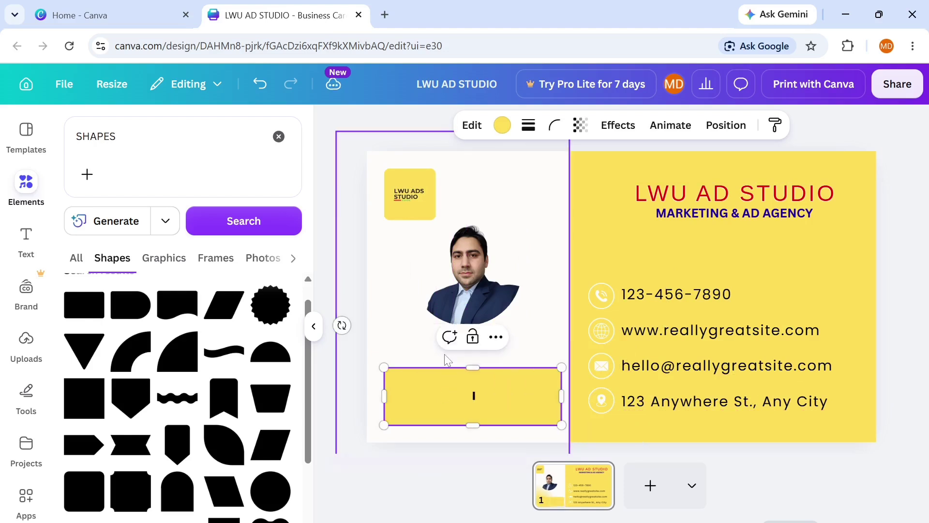
drag(475, 367, 473, 331)
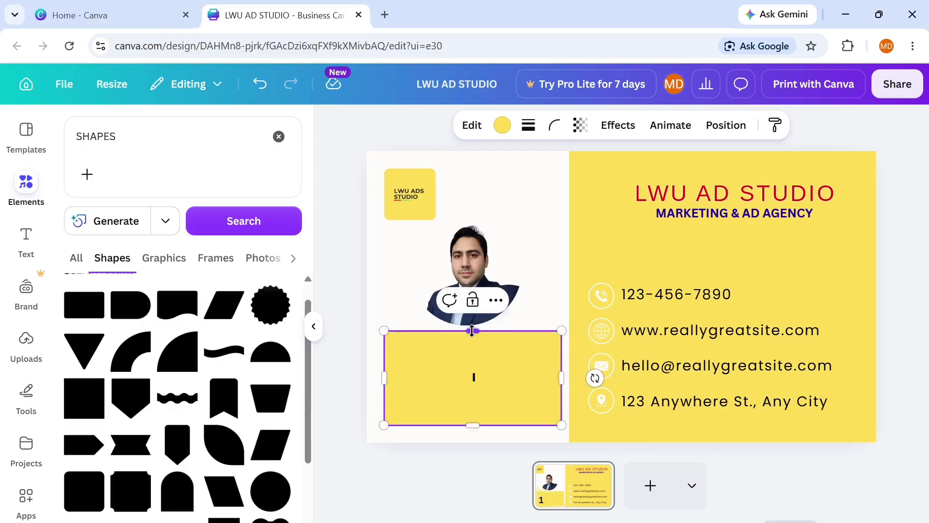
drag(474, 425, 473, 418)
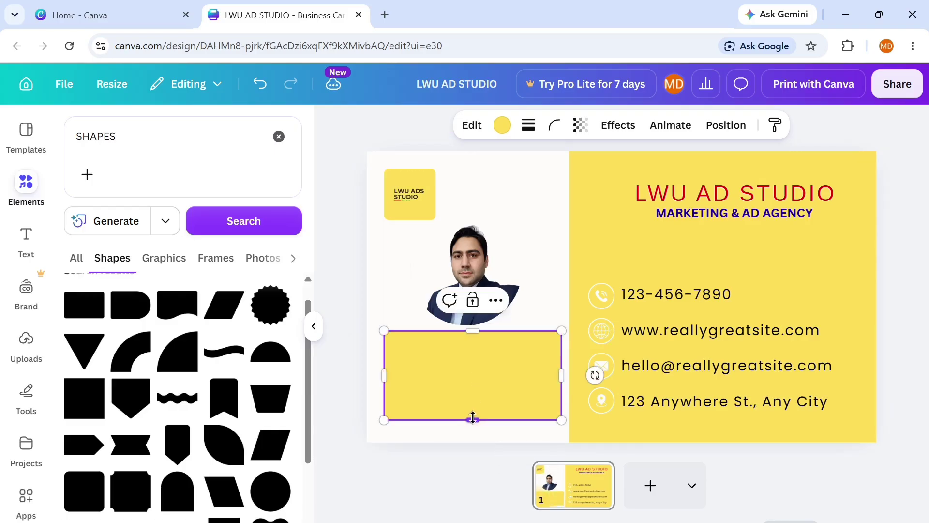
click(544, 223)
drag(492, 357, 495, 355)
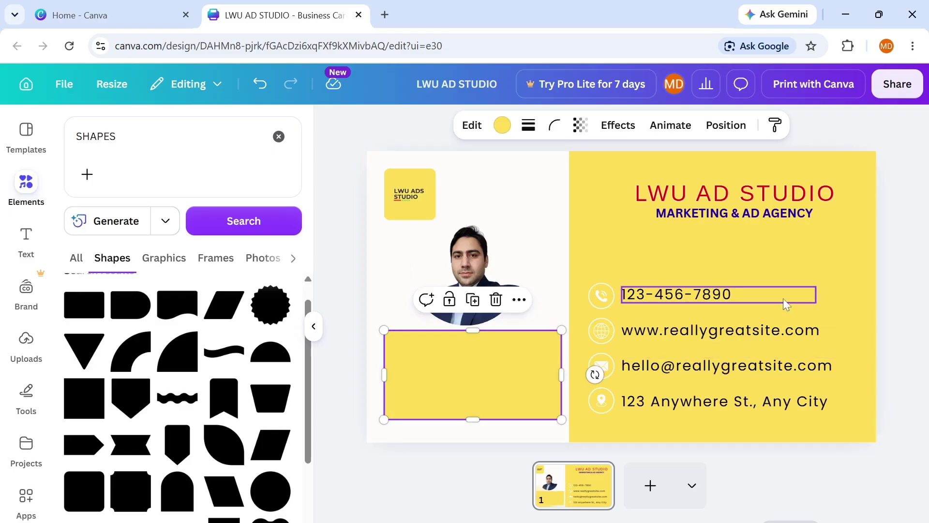
click(922, 306)
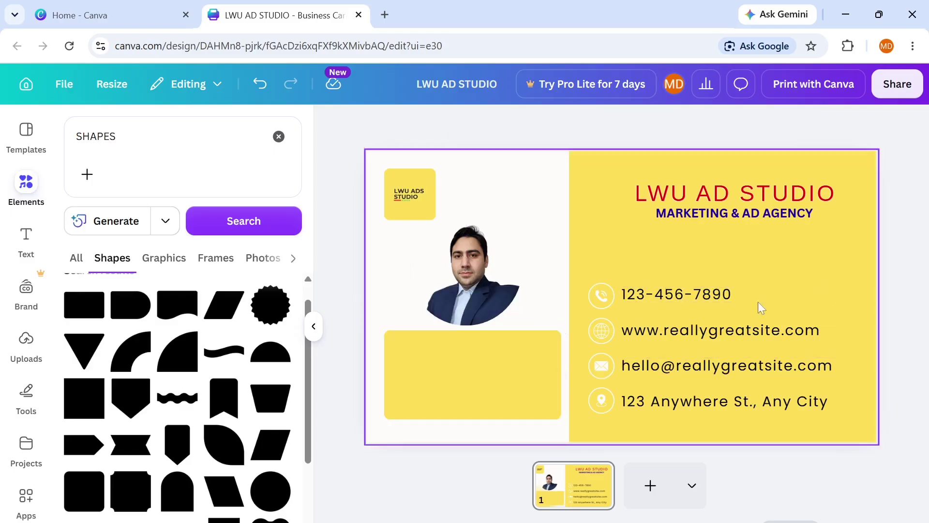
click(444, 371)
click(897, 222)
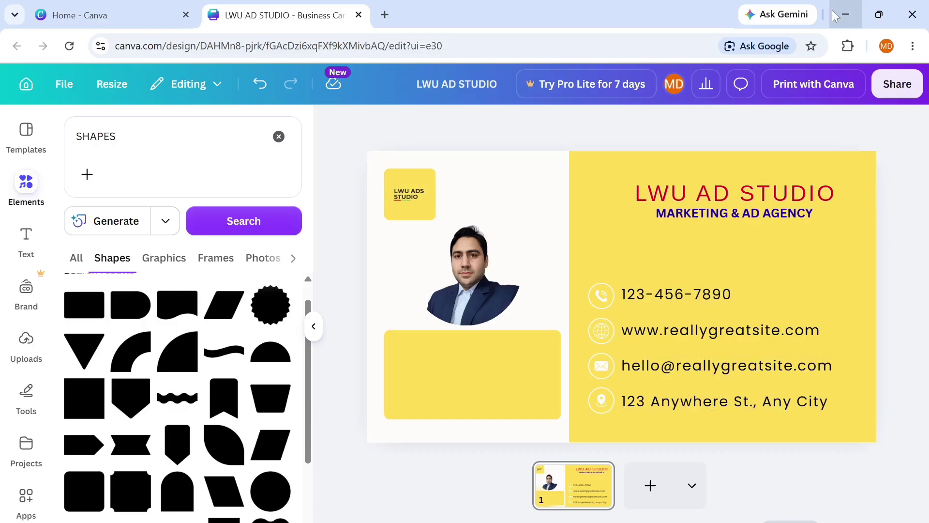
Step: Preview the business card as a printed product and return to the design without ordering
click(815, 100)
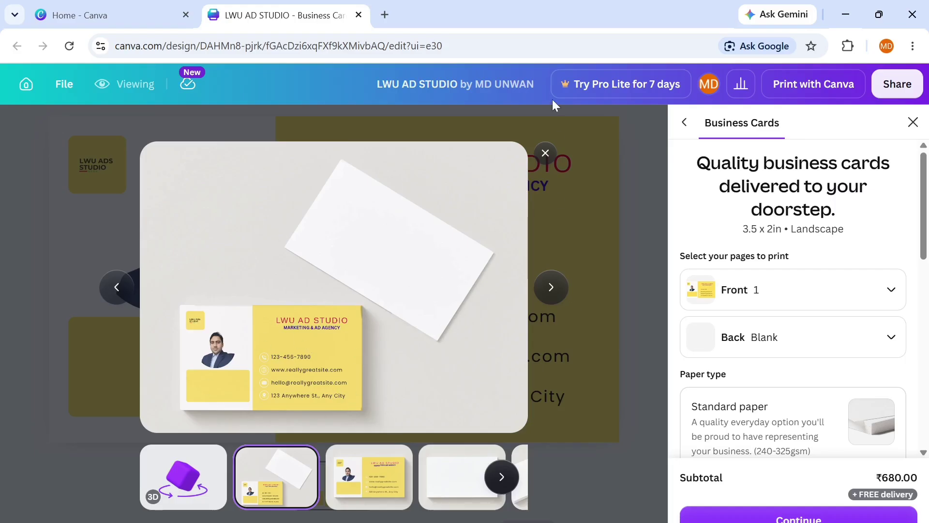
click(546, 154)
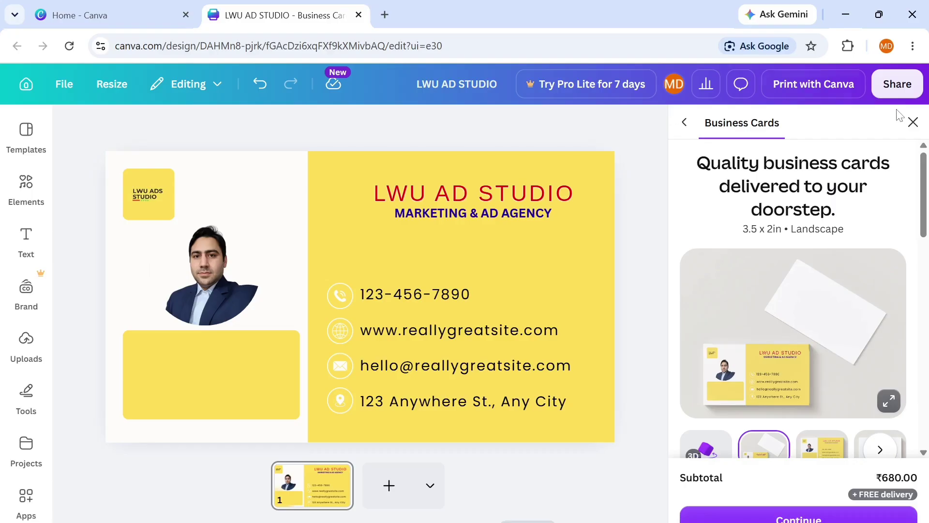
click(913, 122)
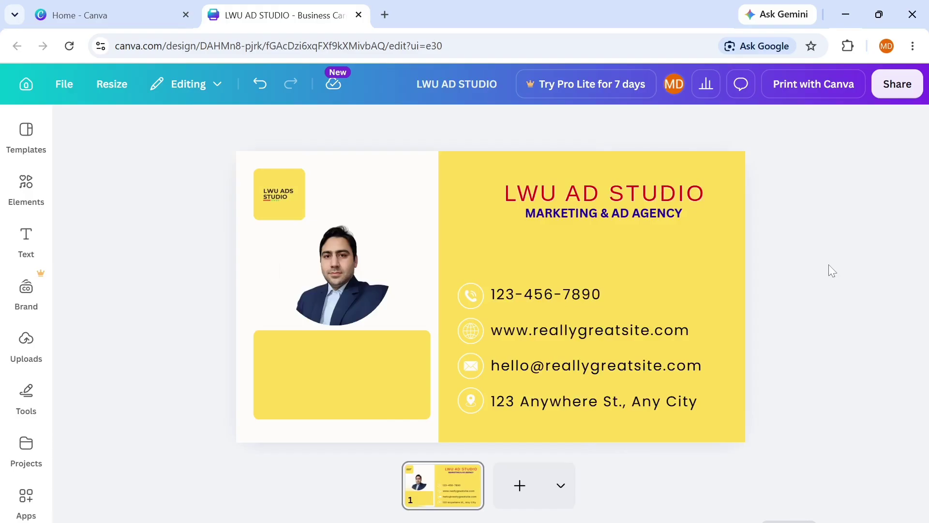
click(678, 255)
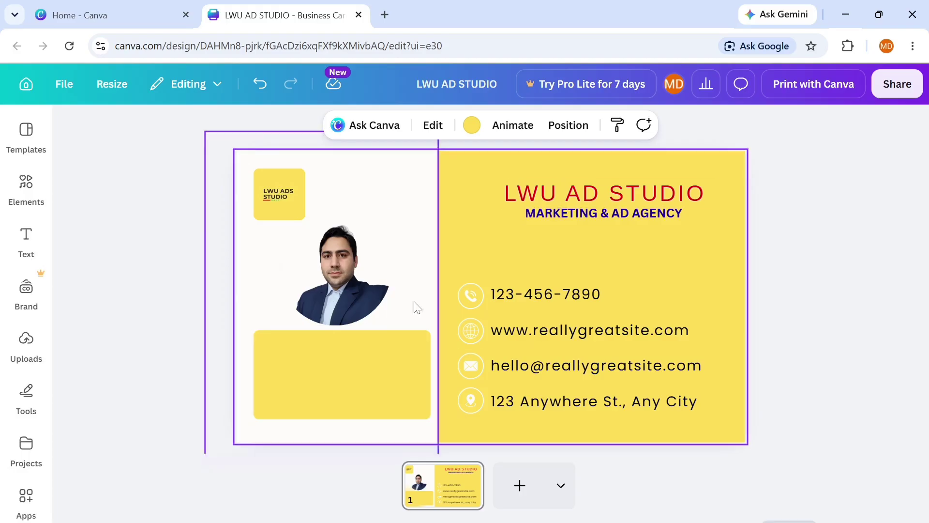
click(901, 245)
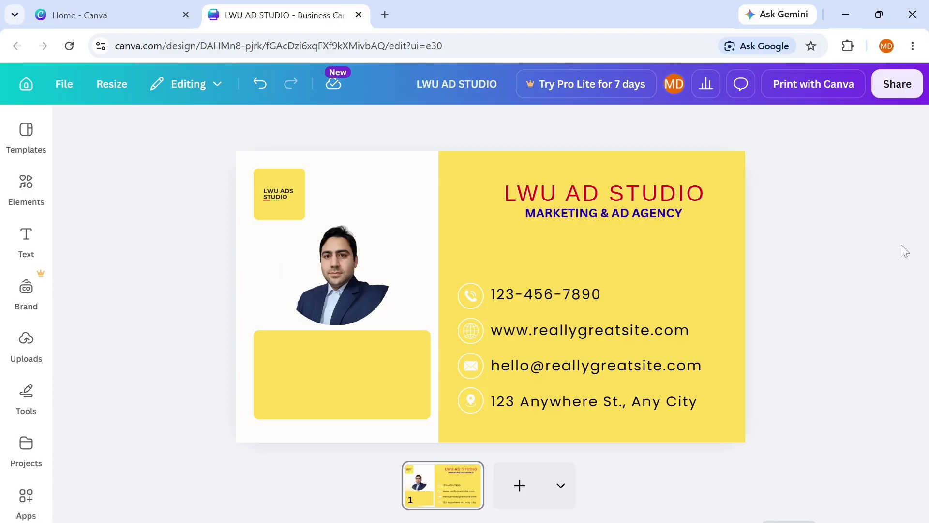
Step: Open the Fiverr website in a new browser tab and dismiss its account creation and Google sign-in prompts
click(385, 15)
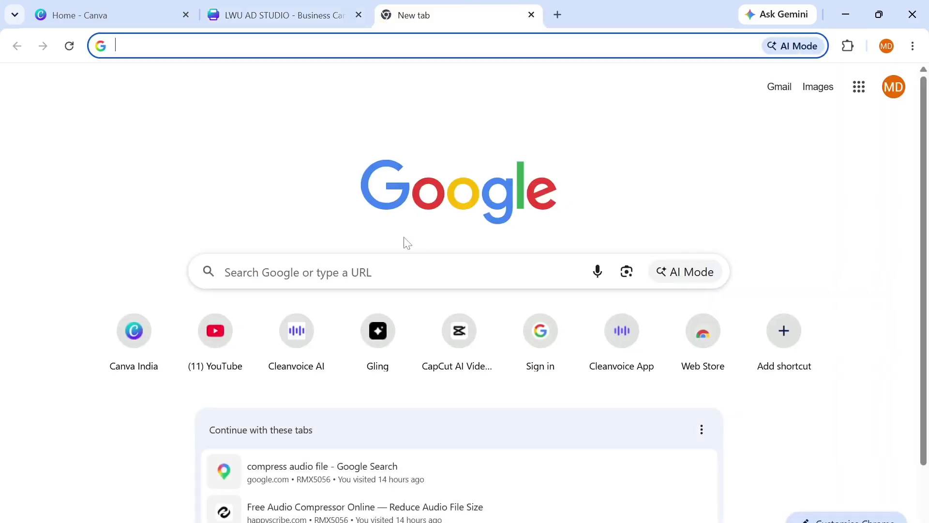
click(290, 271)
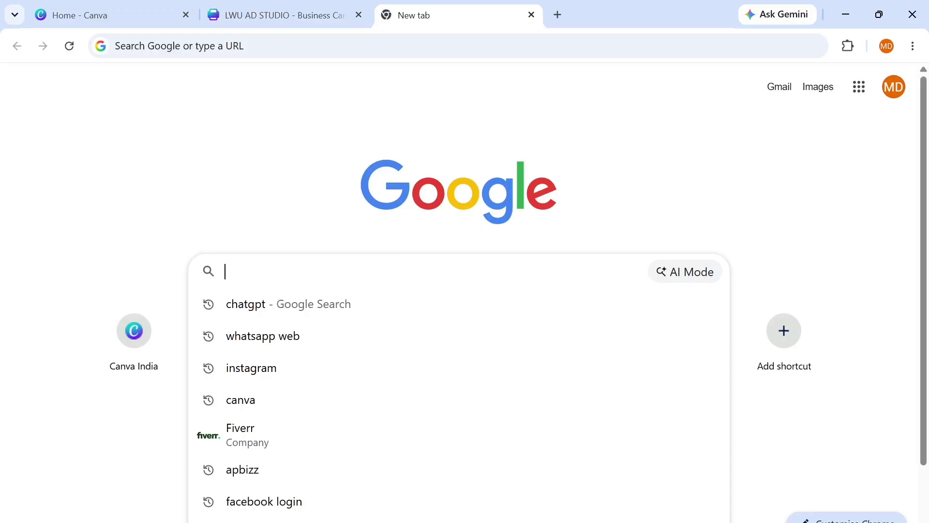
click(281, 435)
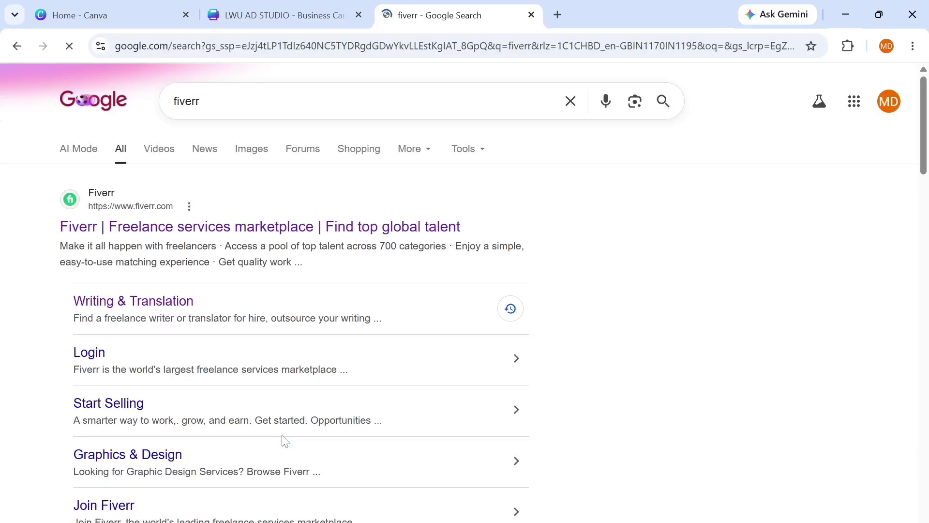
click(87, 231)
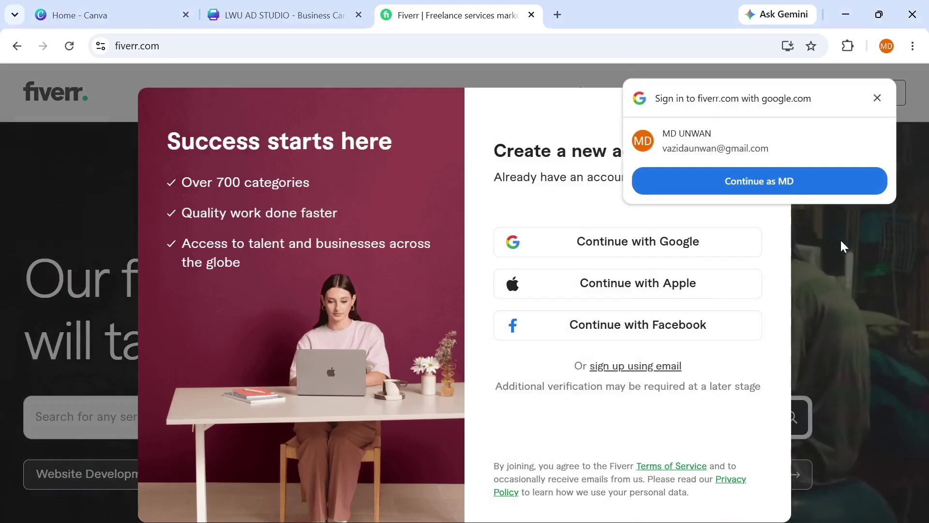
click(842, 246)
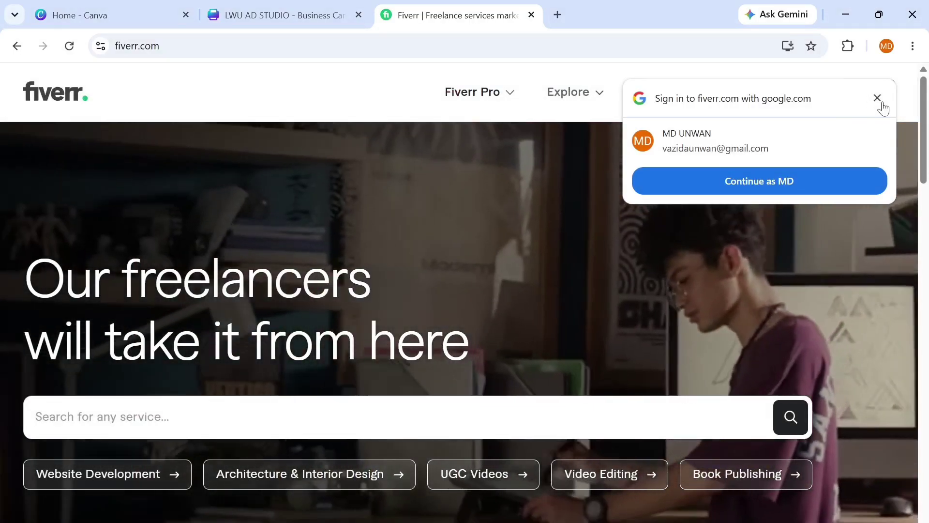
click(879, 100)
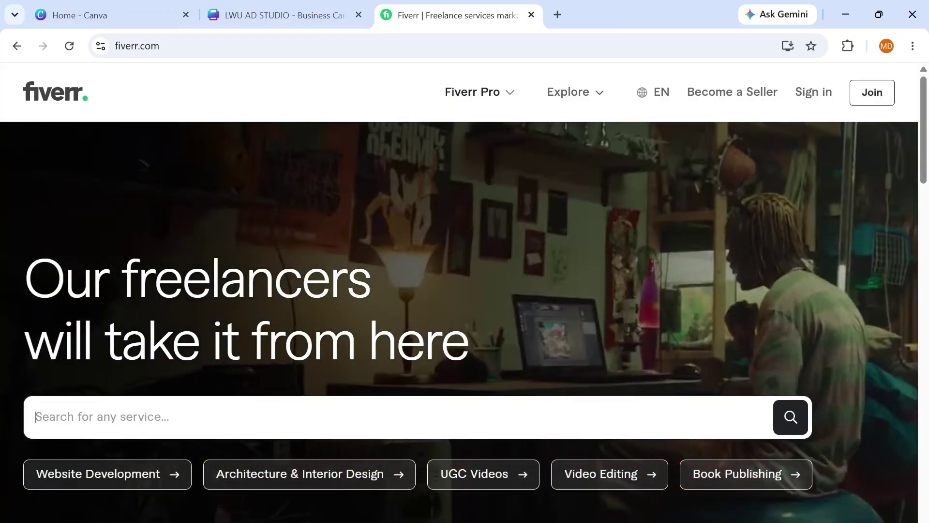
Step: Search Fiverr's services for LOGO DESIGN
text(GRA)
key(BackSpace)
key(BackSpace)
key(BackSpace)
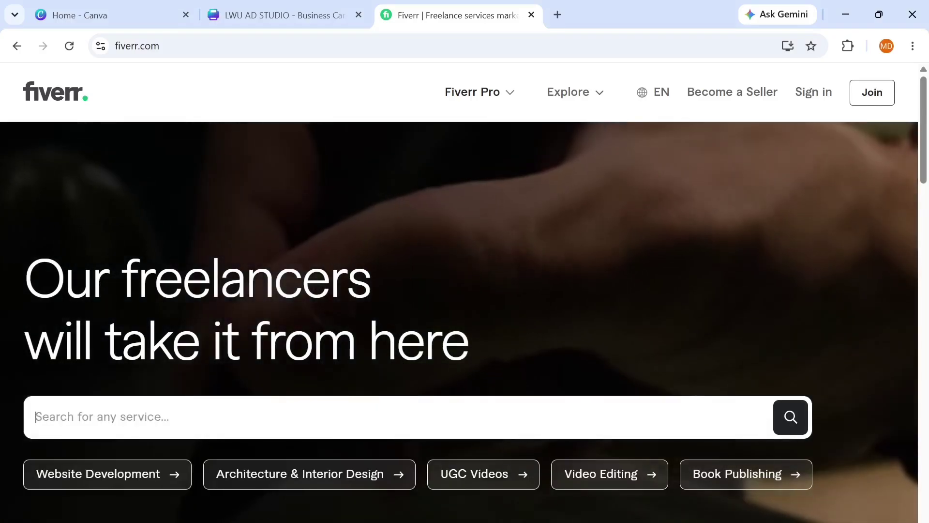
text(LOGO D)
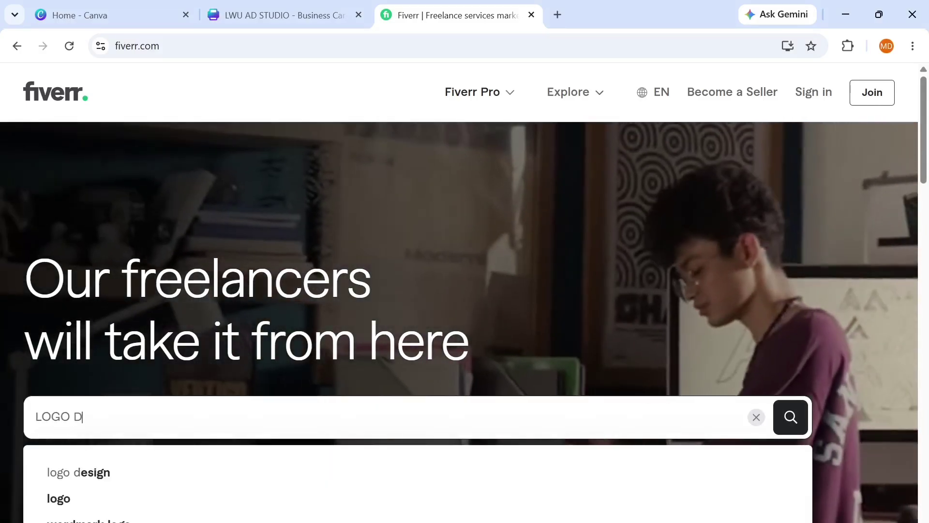
text(ESIGN)
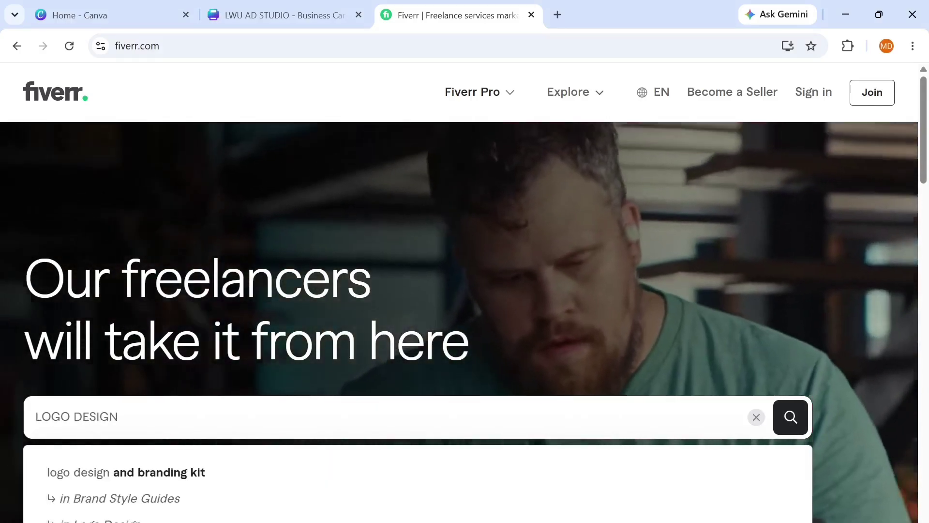
key(Return)
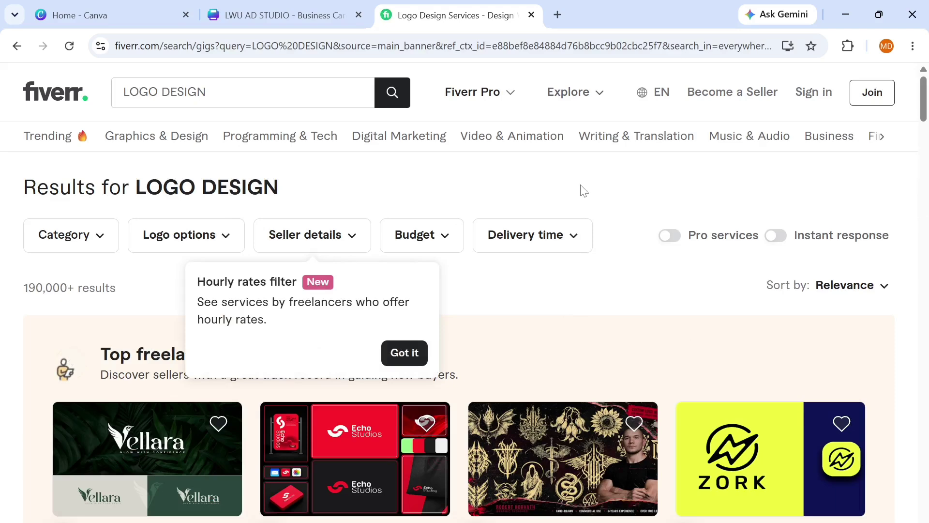
Step: Examine the logo design listings' sample work, ratings and starting prices along with the service categories, and close the Fiverr tab
drag(925, 72, 927, 112)
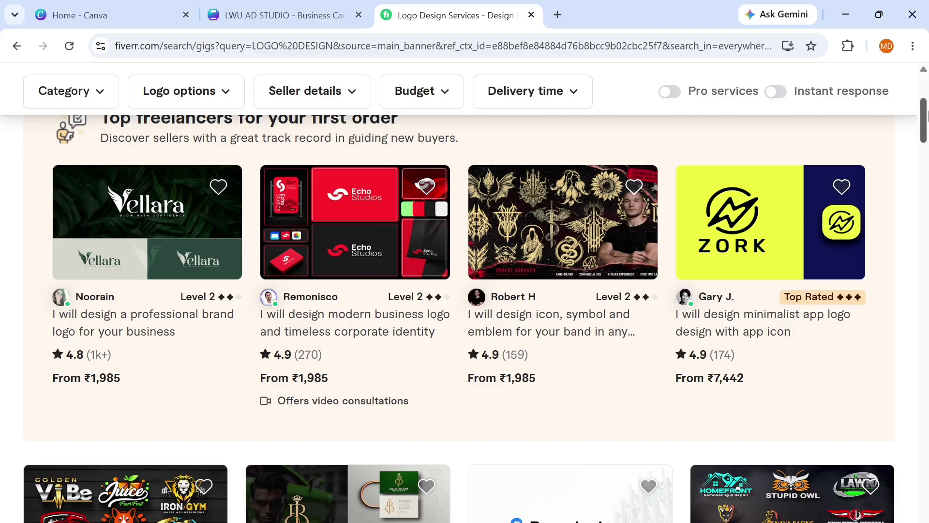
scroll(925, 125, down, 2)
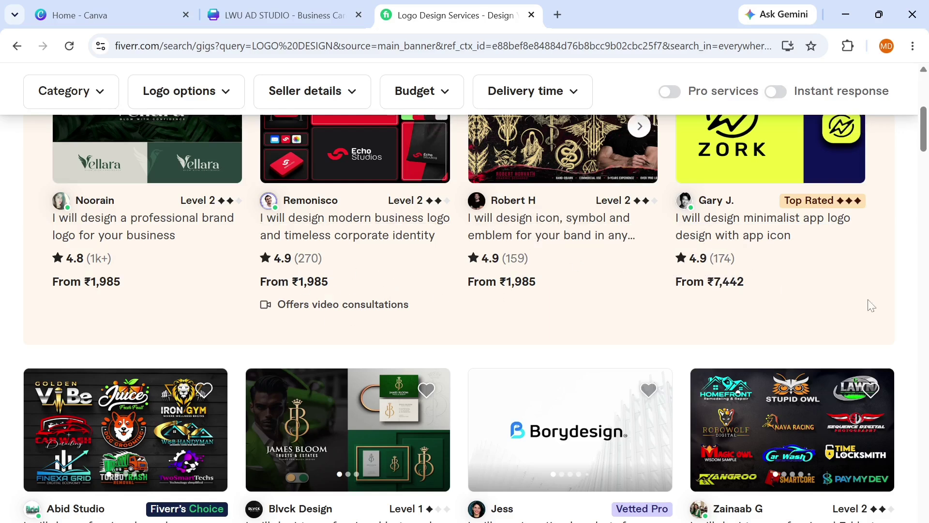
drag(927, 131, 926, 158)
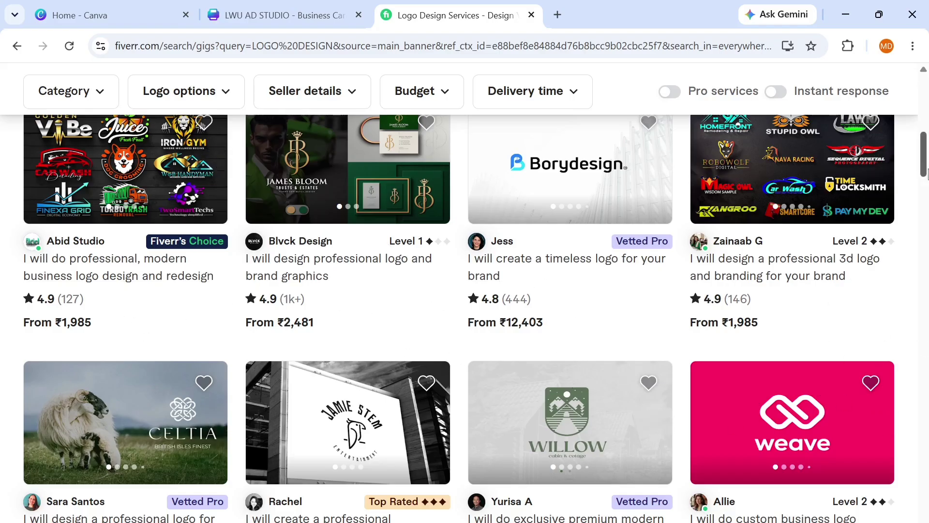
drag(926, 173, 926, 108)
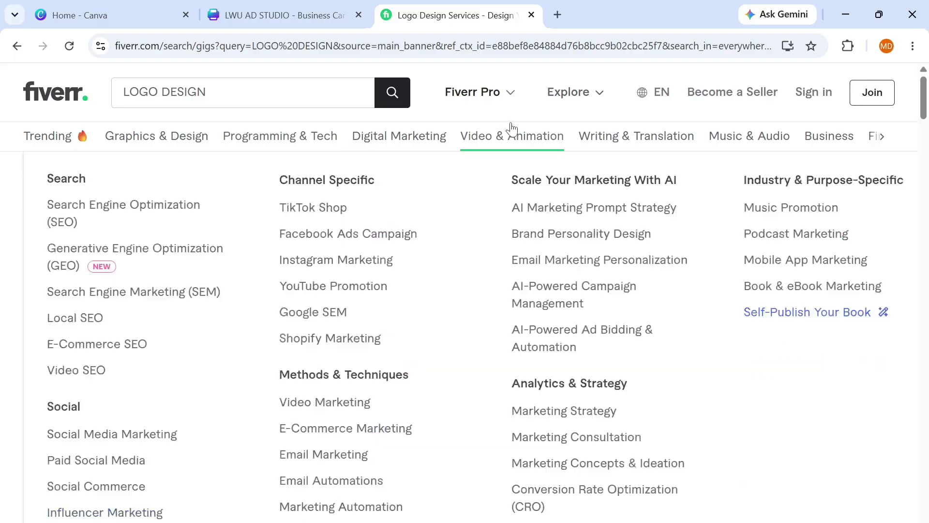
mouse_move(182, 148)
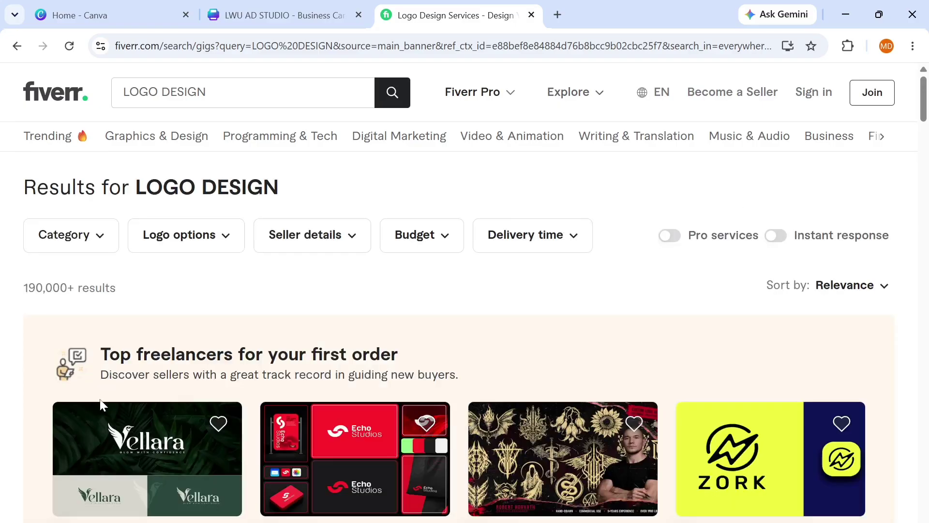
mouse_move(160, 136)
mouse_move(409, 155)
click(532, 15)
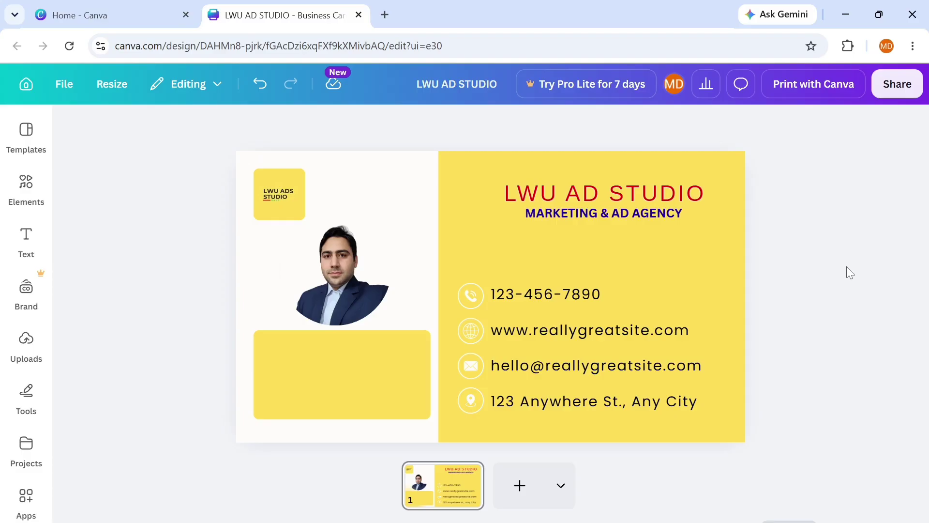
Step: Search Google for chatgpt in a new browser tab and open the ChatGPT website
click(385, 14)
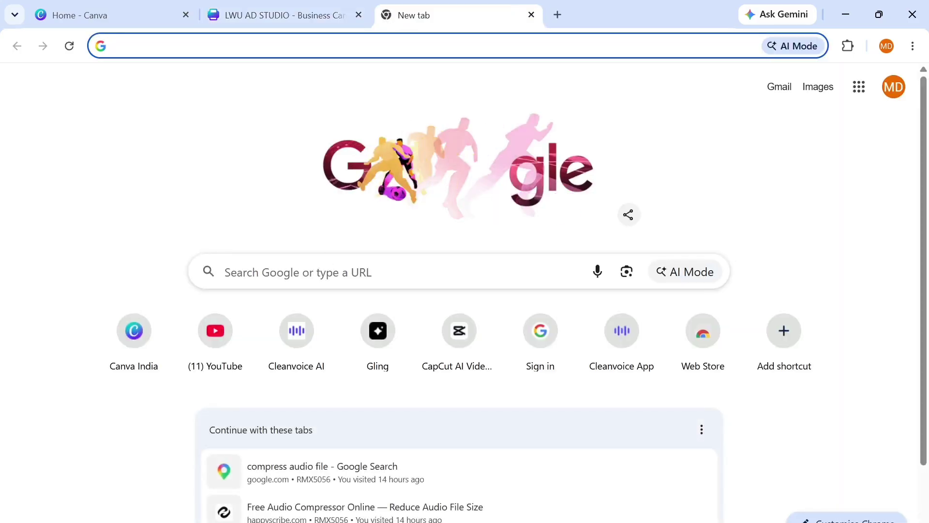
click(226, 272)
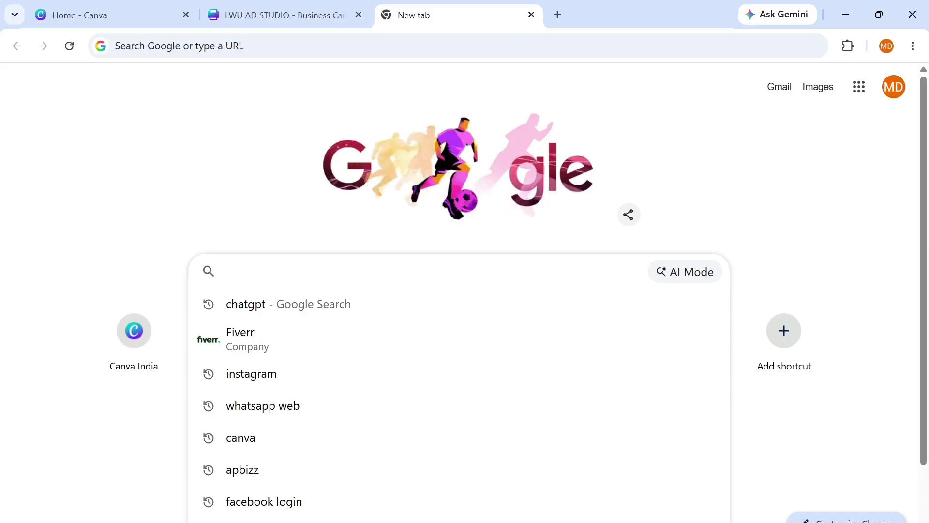
click(254, 305)
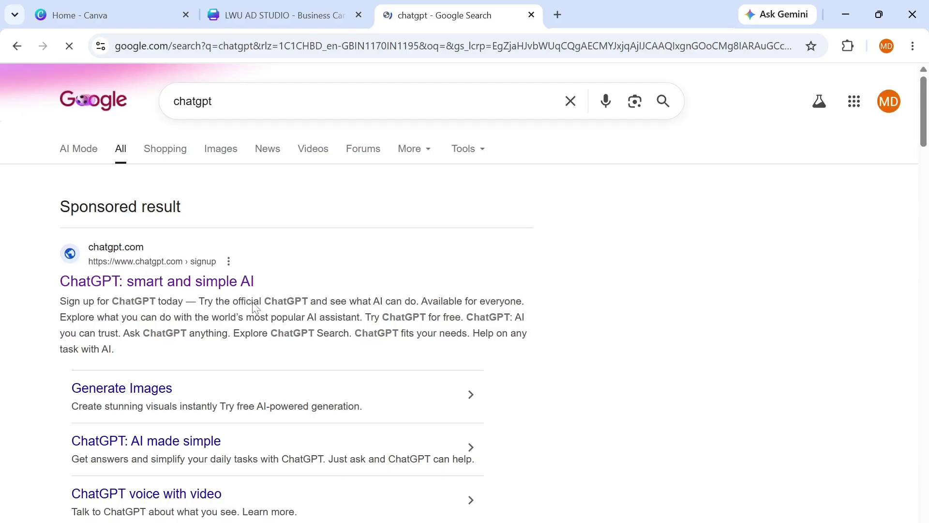
drag(925, 140, 926, 203)
click(103, 339)
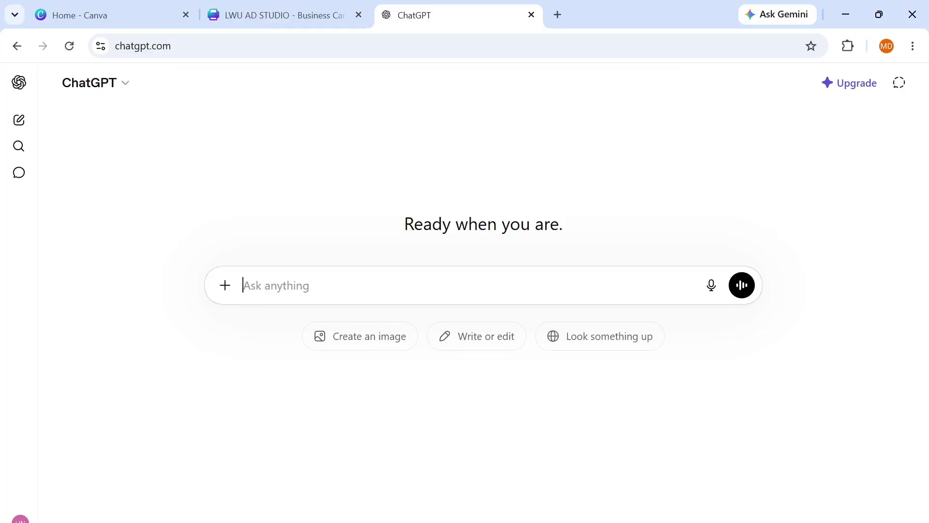
Step: Send the prompt "I WANT TO MAKE A BRAND AND I NEED ALL THE MARKETING SUPPORT, I WANT TO DESIGN EVERYTHING FOR THIS NEW BUSINESS, GUIDE ME."
text(I WANT T)
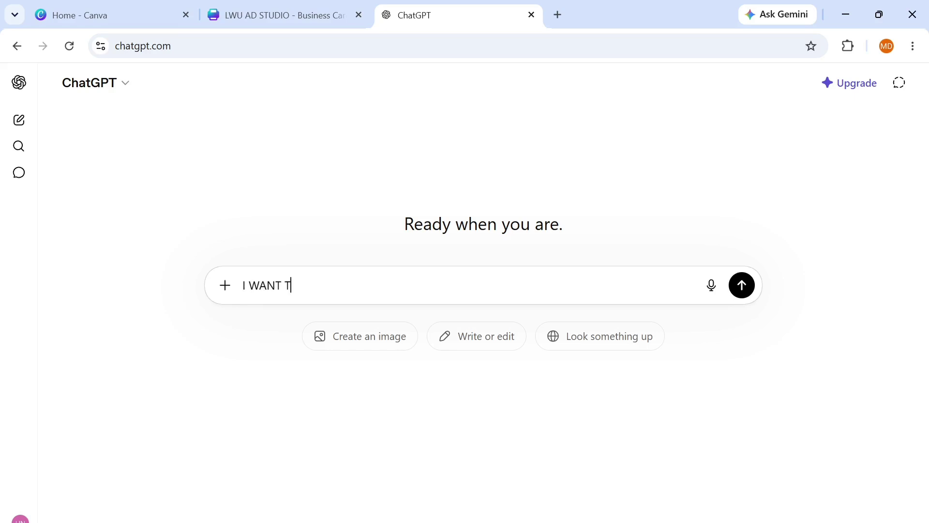
text(O MAKE A BRAND AND )
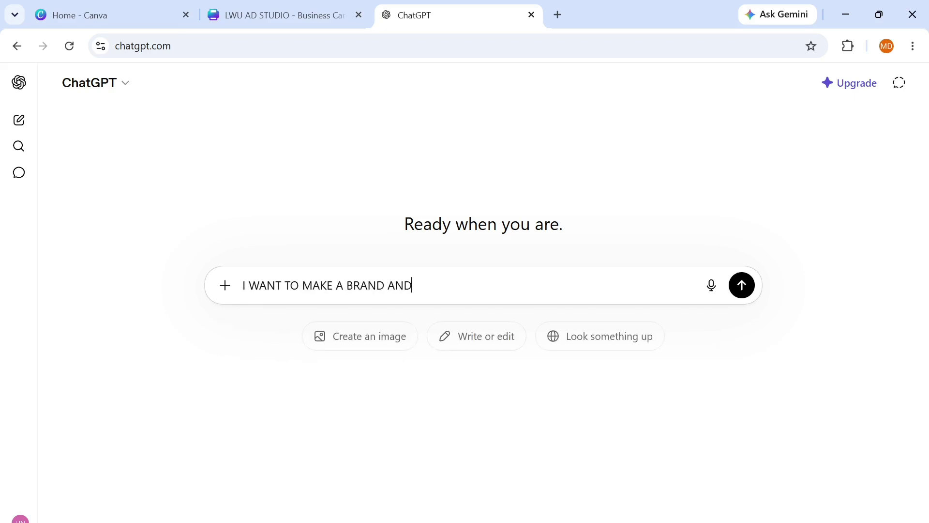
text(I NEED ALL THE MA)
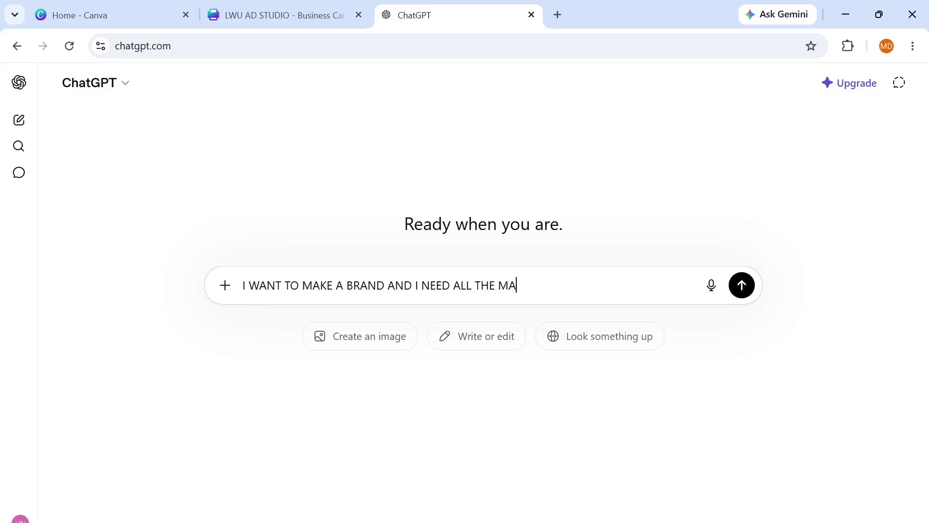
text(RKETING SUPP)
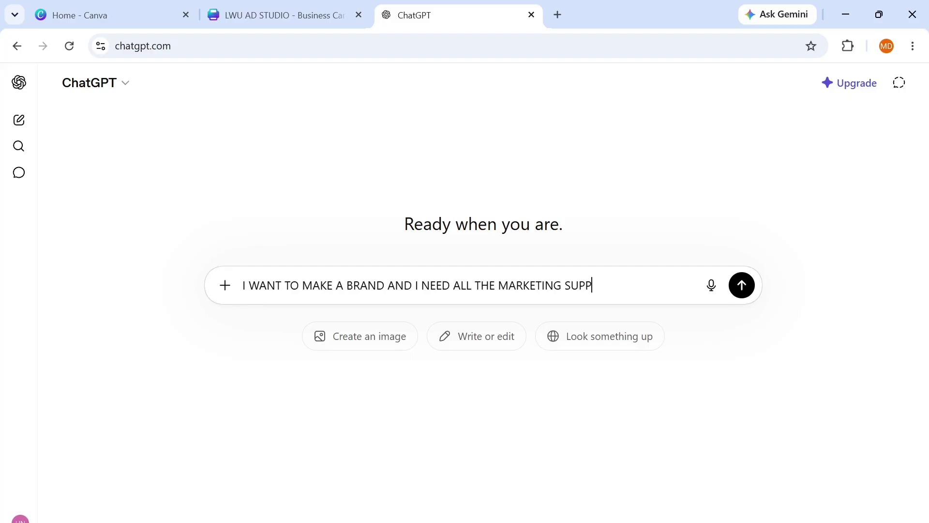
text(ORT, I WANT TO )
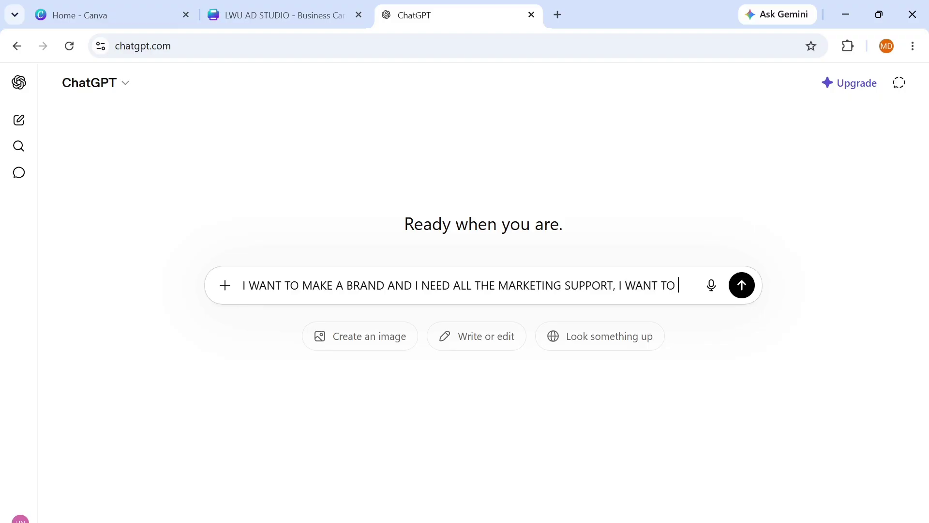
text(DESIGN )
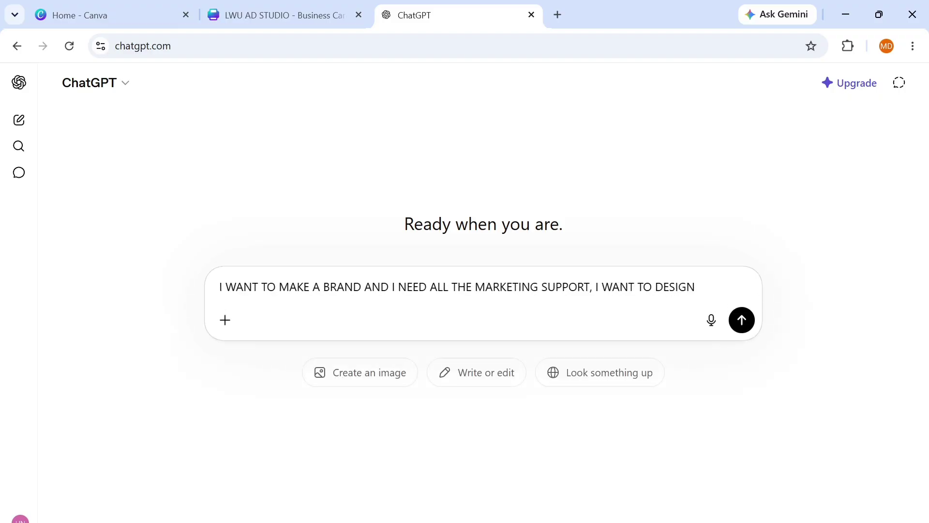
text(EVERYTHING )
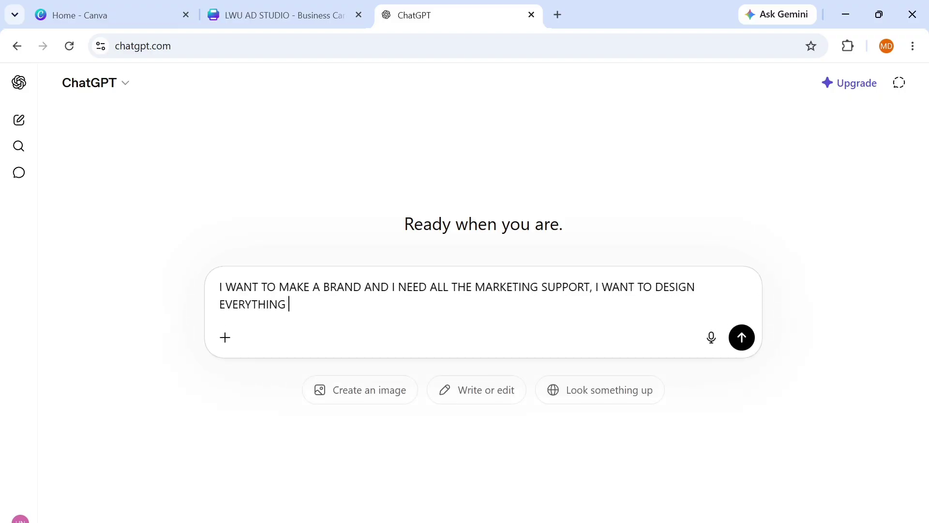
text(FOR THIS )
text(BUSIN)
key(BackSpace)
key(BackSpace)
key(BackSpace)
key(BackSpace)
key(BackSpace)
text(NEW )
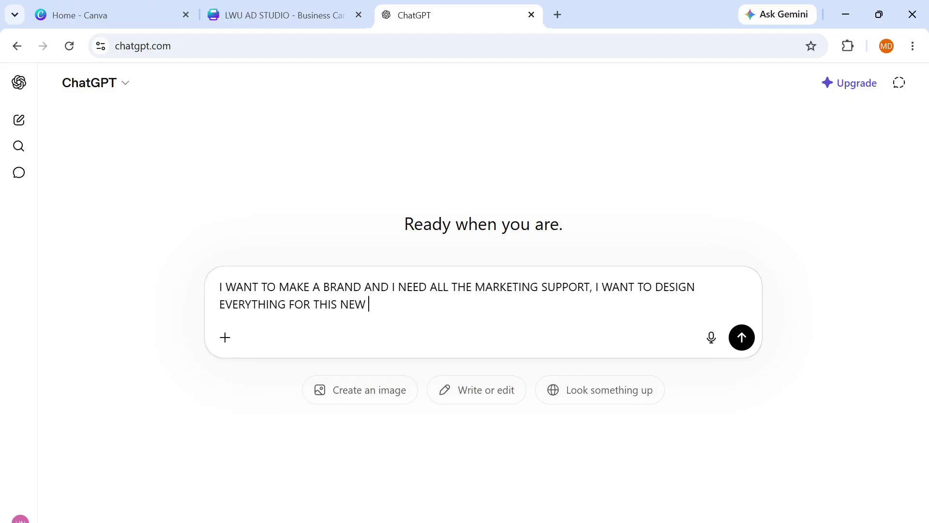
text(BUSINESS , GUIDE ME)
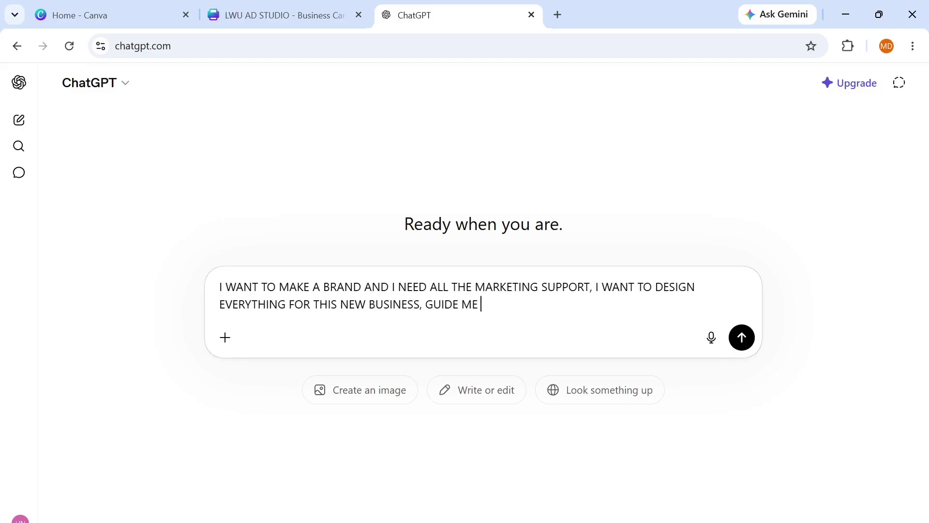
key(BackSpace)
text(\.)
text(.)
click(742, 338)
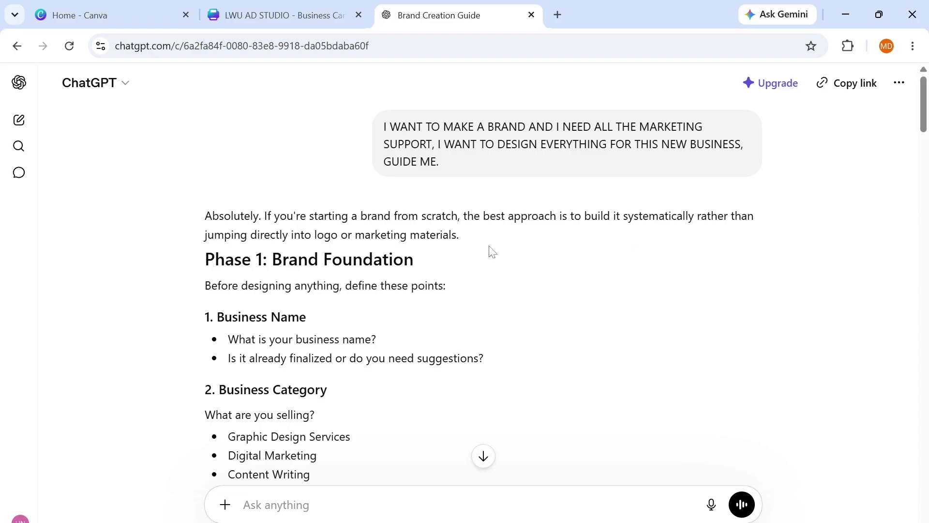
Step: Read the generated brand creation guide from Phase 1: Brand Foundation through the logo, colour and typography items of Phase 2: Brand Identity Design
drag(924, 112, 926, 121)
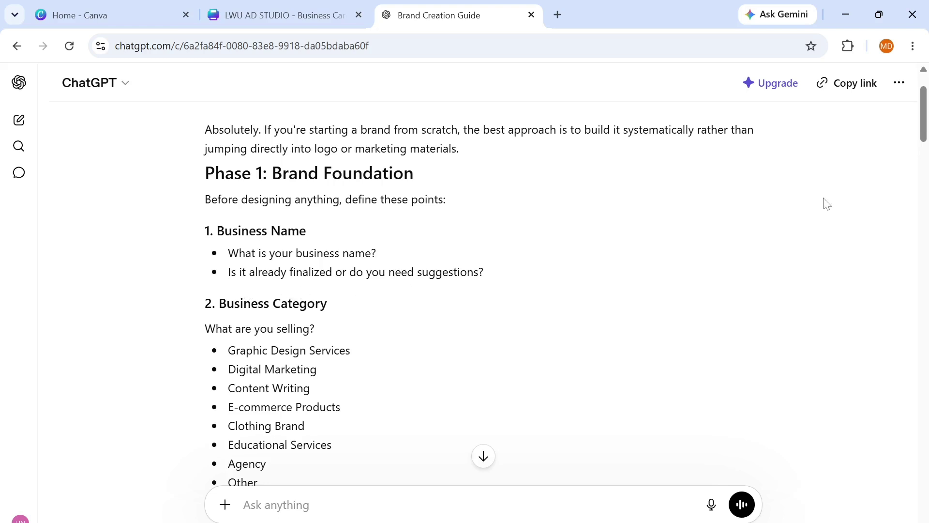
scroll(924, 138, down, 1)
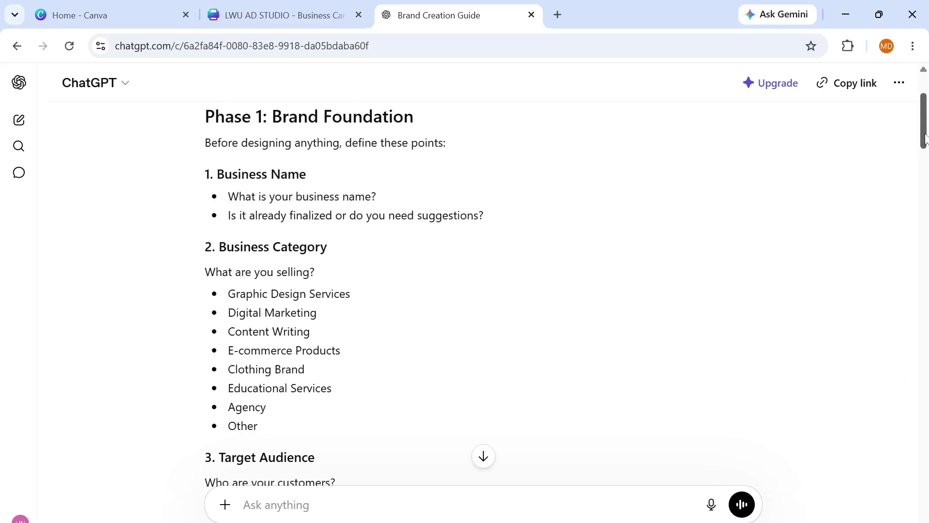
scroll(924, 138, down, 1)
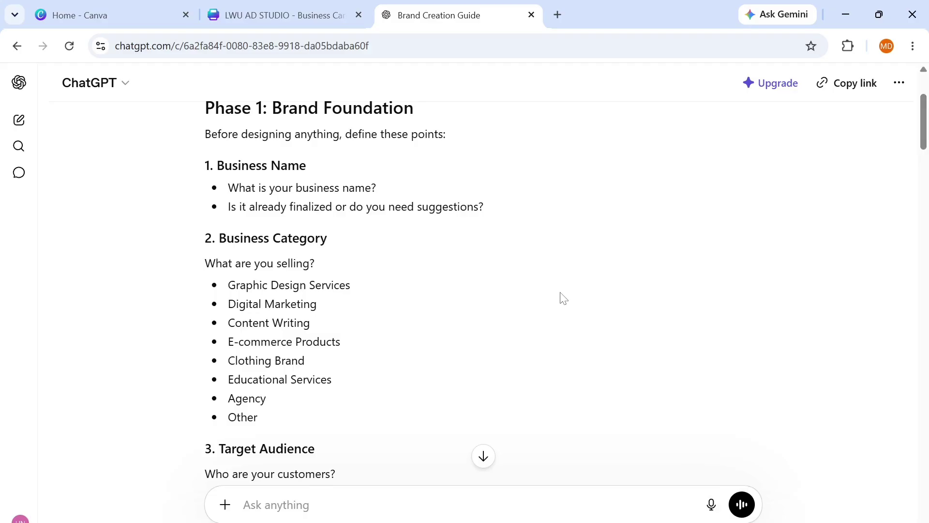
drag(925, 133, 925, 143)
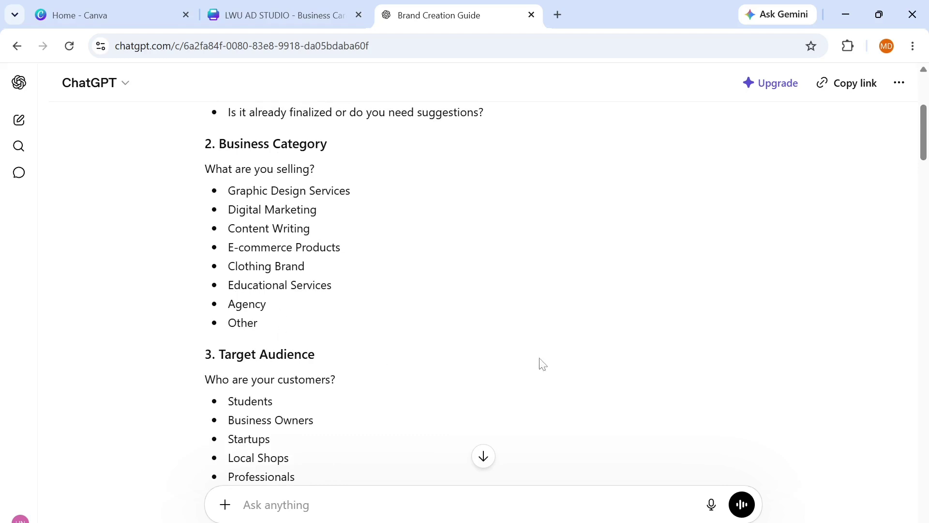
drag(927, 127, 927, 151)
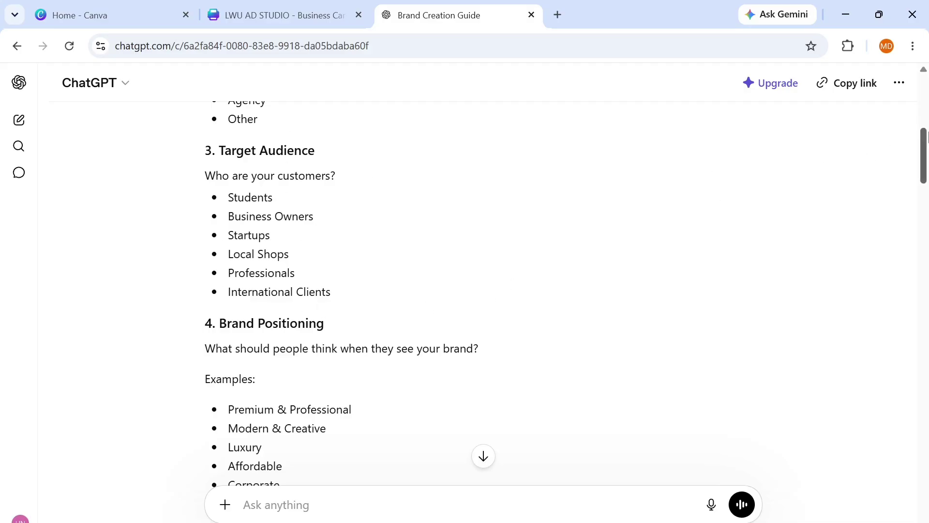
scroll(927, 151, down, 1)
scroll(927, 151, down, 5)
scroll(927, 151, up, 1)
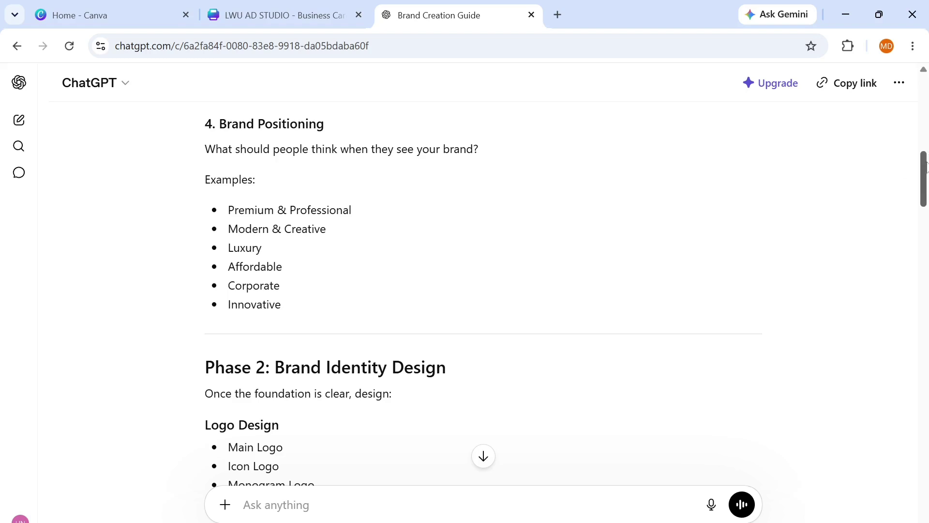
scroll(926, 190, down, 1)
drag(925, 190, 926, 207)
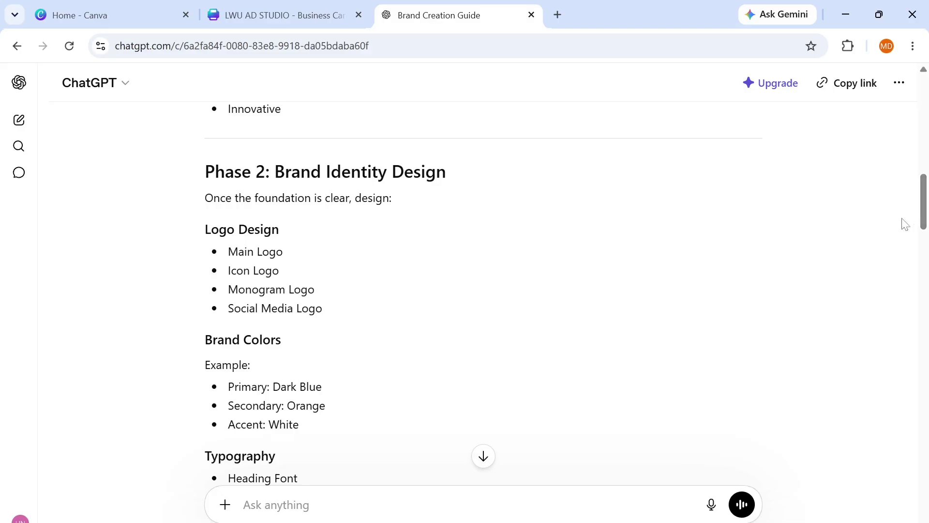
scroll(924, 227, down, 3)
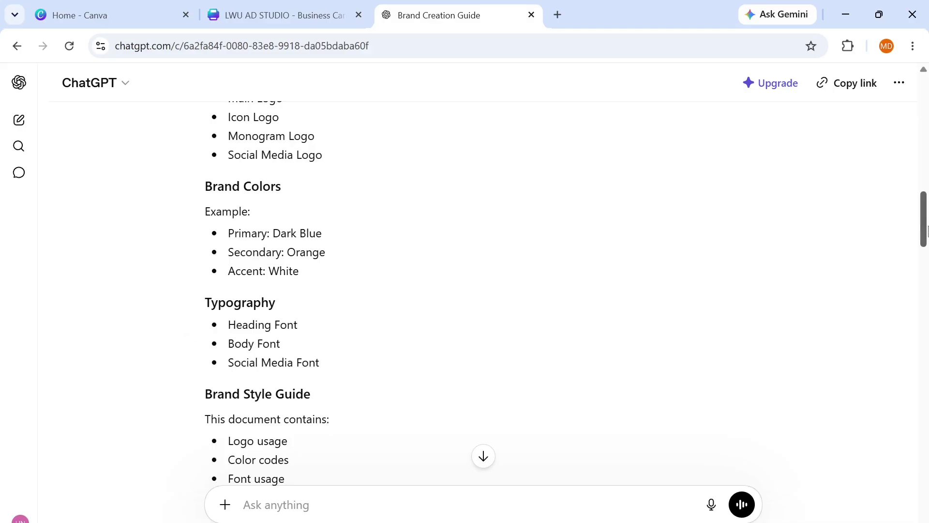
drag(925, 220, 926, 214)
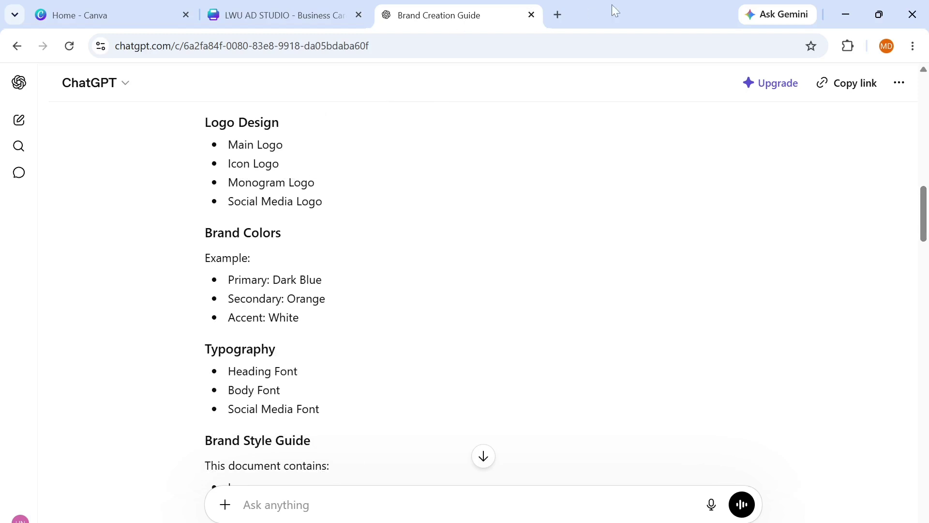
Step: Switch back to the Canva business card and recolour the rectangle below the portrait photo to solid purple #5F49CA
click(298, 14)
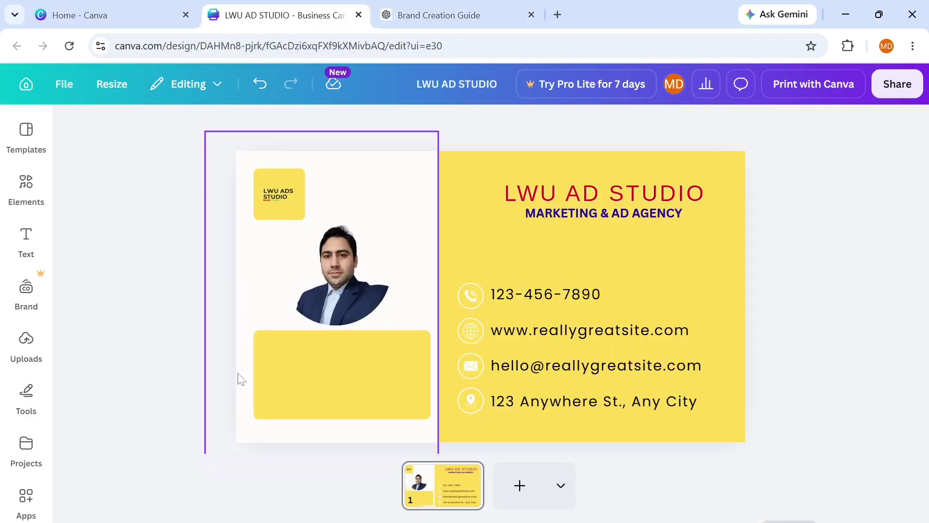
click(385, 392)
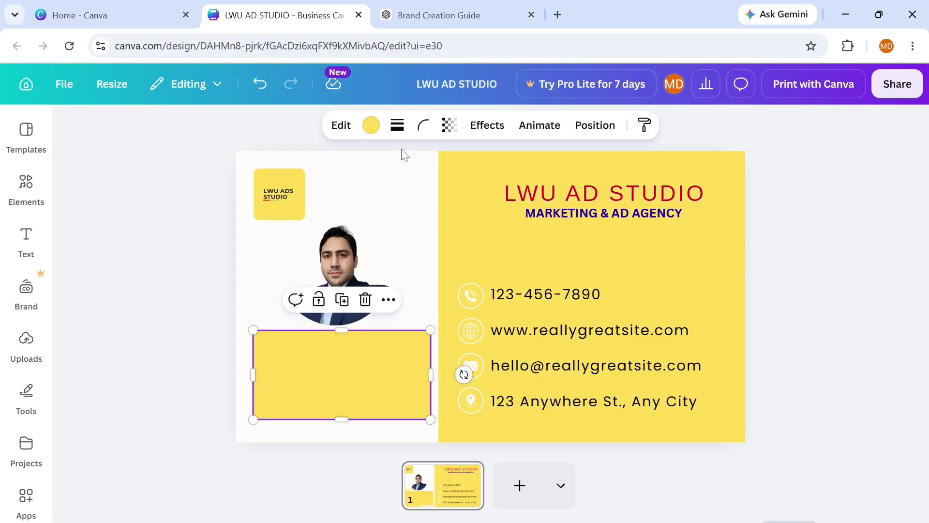
click(371, 126)
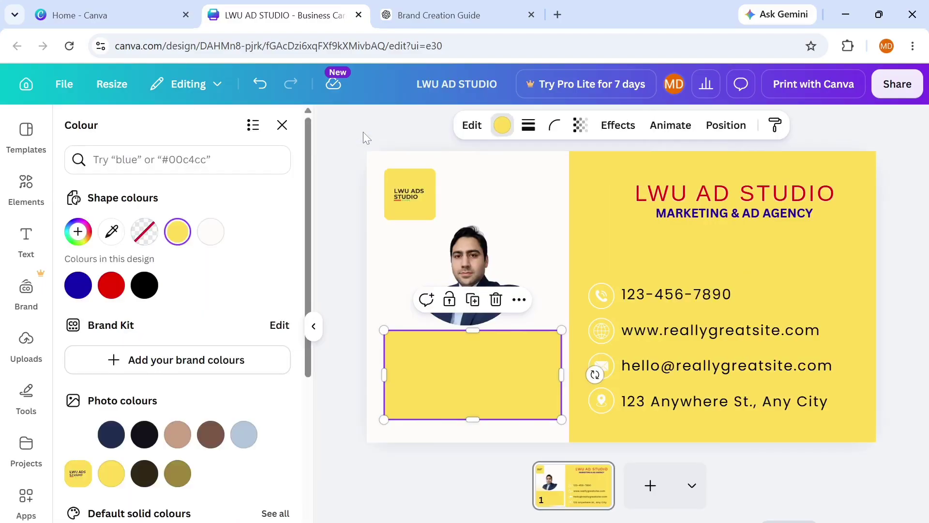
click(81, 231)
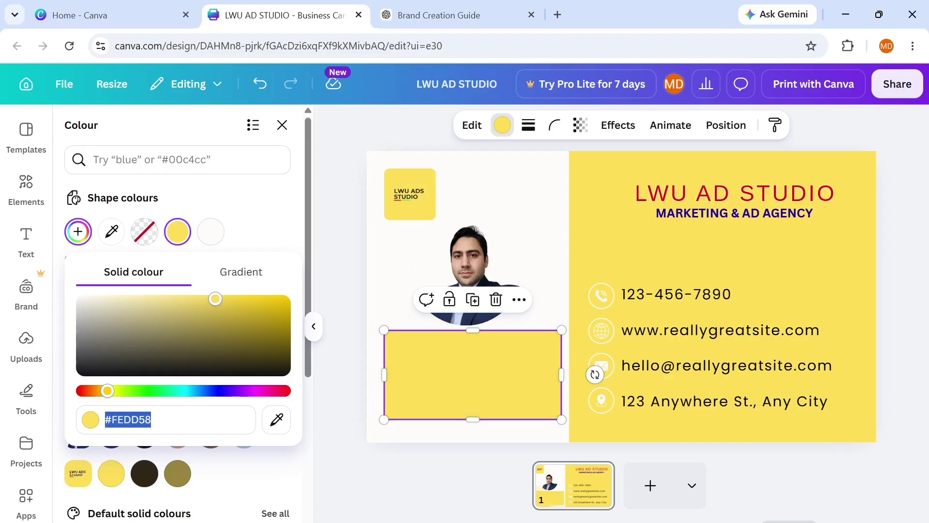
drag(107, 390, 224, 391)
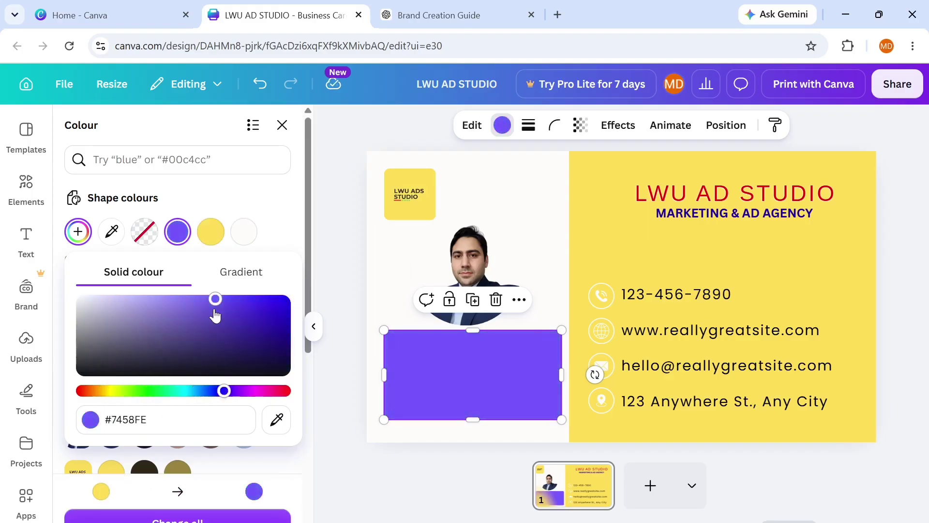
mouse_move(215, 299)
mouse_down()
mouse_move(239, 316)
mouse_move(240, 330)
mouse_move(189, 313)
mouse_move(203, 337)
mouse_move(245, 346)
mouse_move(264, 326)
mouse_move(231, 307)
mouse_move(198, 309)
mouse_move(266, 341)
mouse_move(276, 355)
mouse_move(249, 340)
mouse_move(262, 351)
mouse_move(257, 311)
mouse_move(143, 337)
mouse_move(212, 314)
mouse_up()
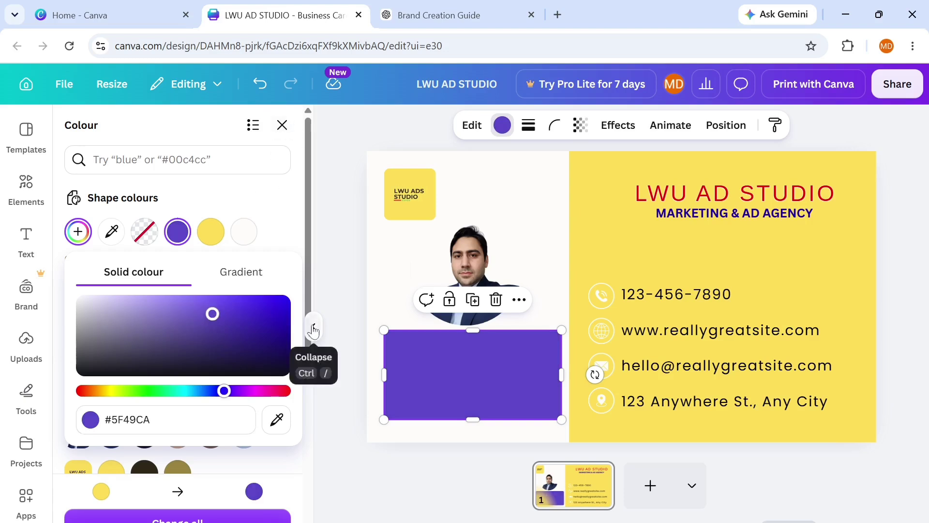
Step: Collapse the colour settings beside the business card and open a new browser tab
click(313, 330)
click(314, 331)
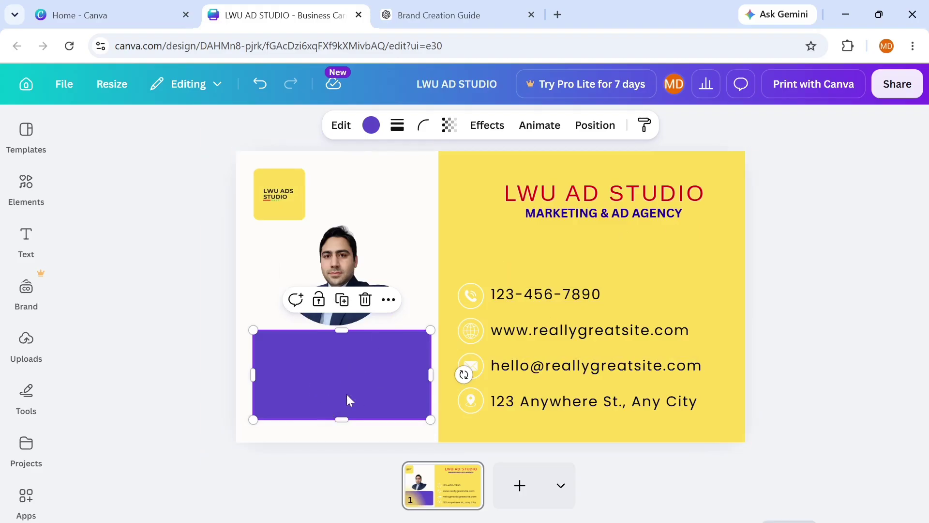
click(561, 11)
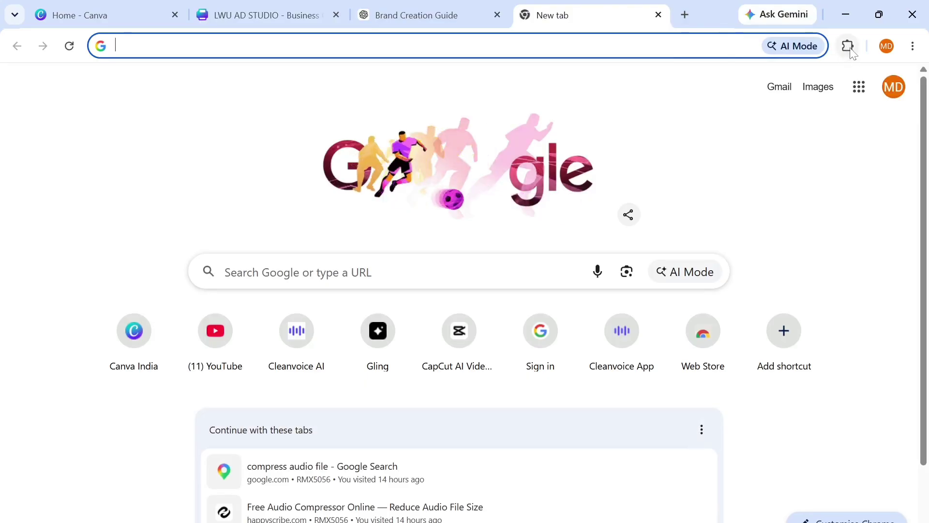
click(397, 11)
click(261, 15)
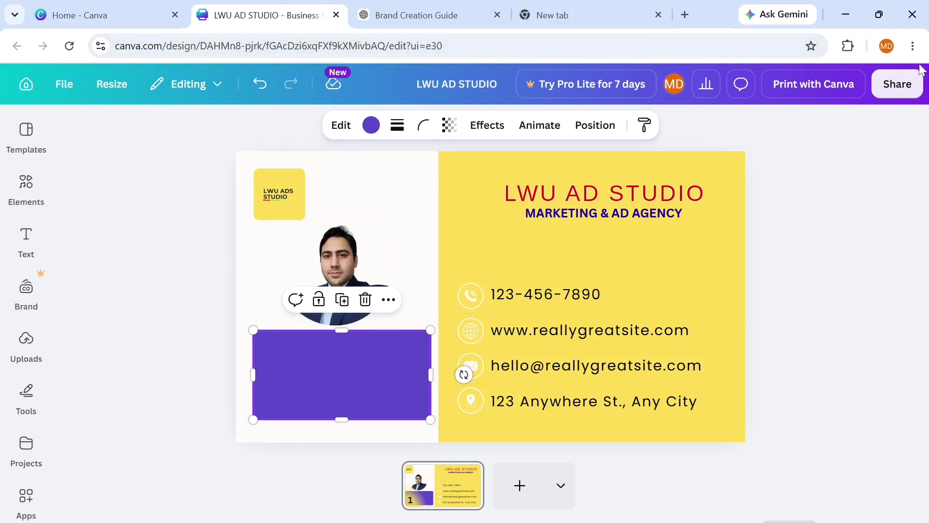
click(625, 14)
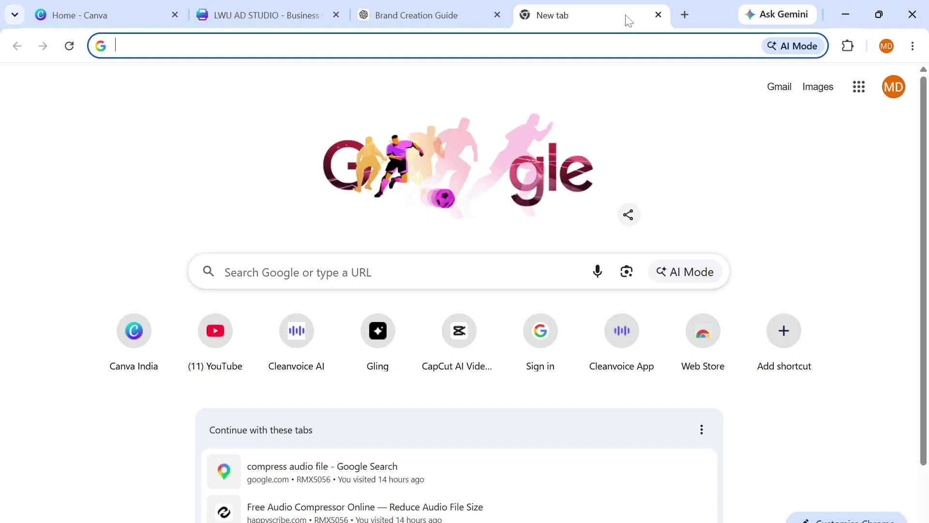
click(357, 6)
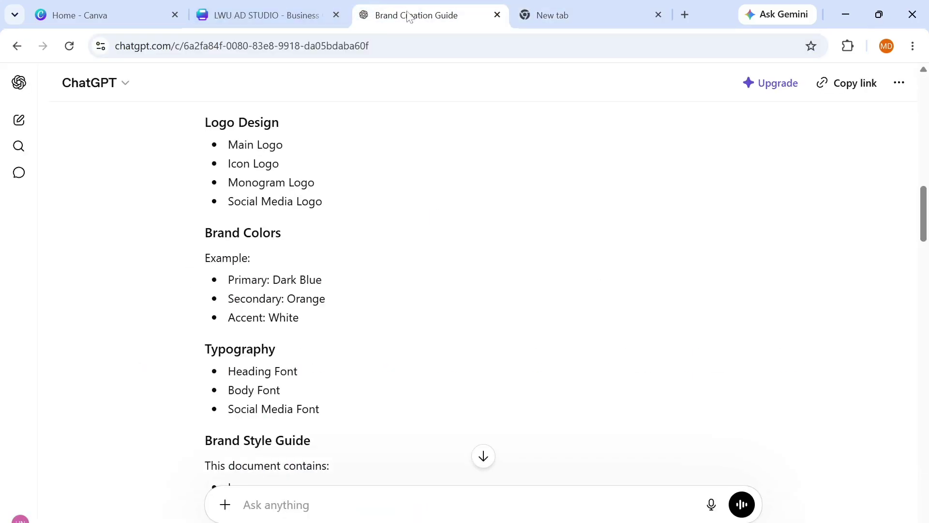
click(268, 12)
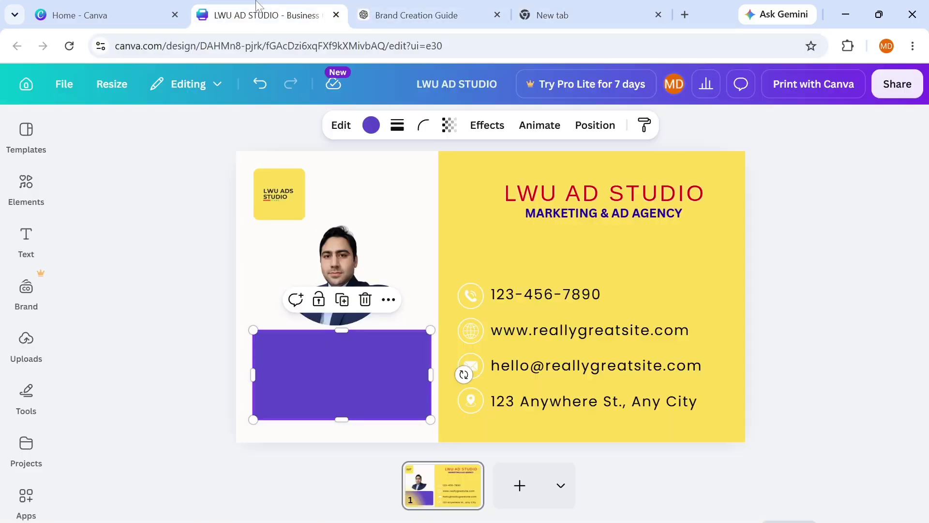
Step: Switch to the ChatGPT brand guide and read from Brand Style Guide through Phase 3 and Phase 4 to the end of the answer
click(410, 7)
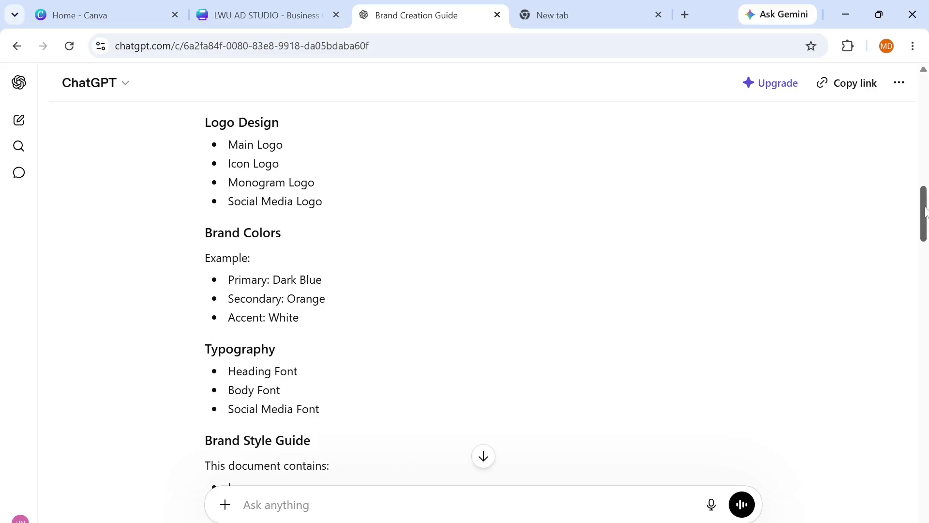
drag(926, 211, 927, 232)
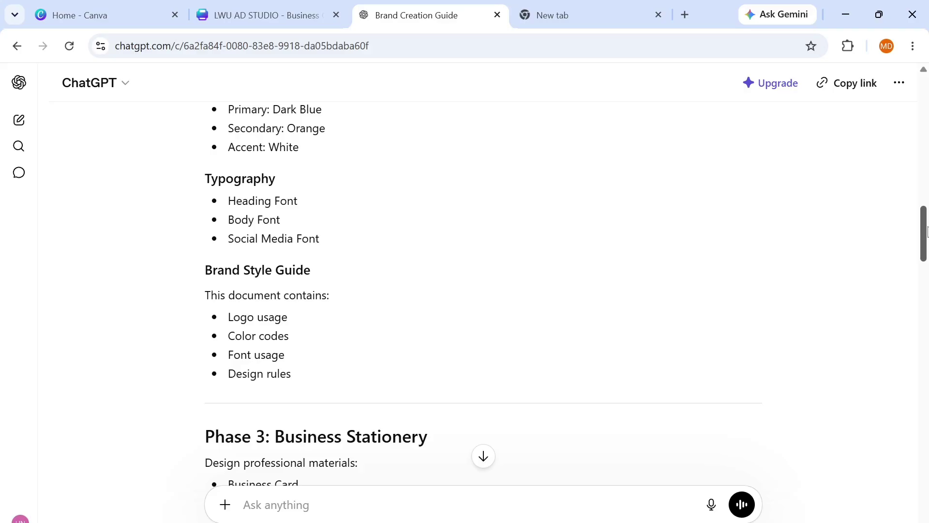
drag(924, 228, 925, 237)
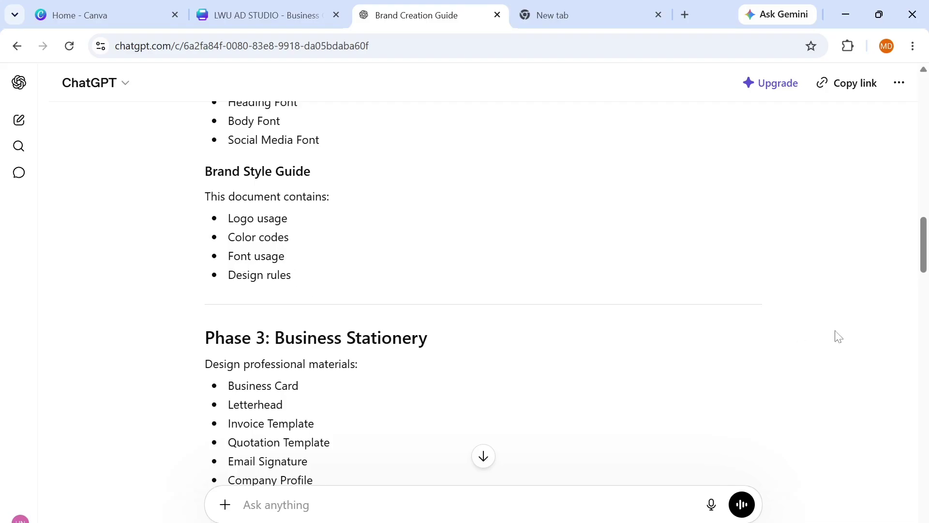
scroll(927, 291, down, 3)
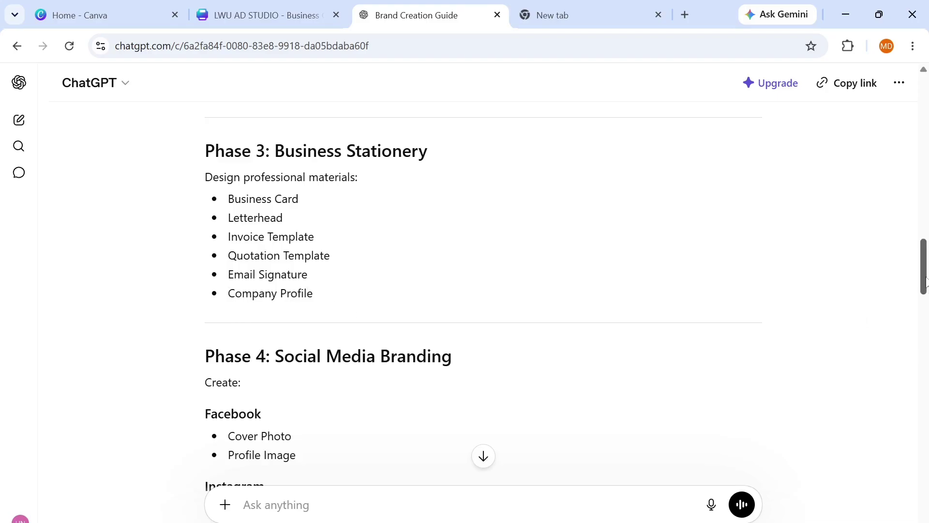
drag(925, 279, 925, 300)
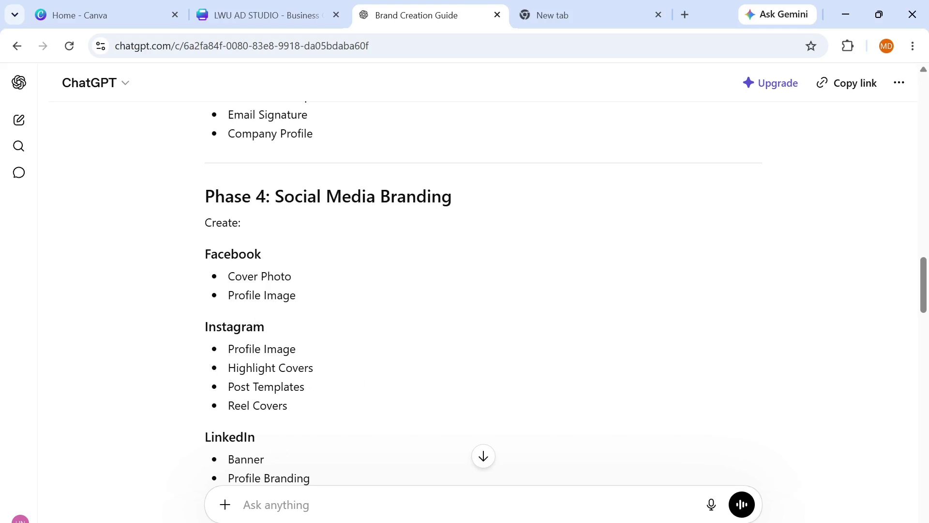
drag(926, 281, 925, 516)
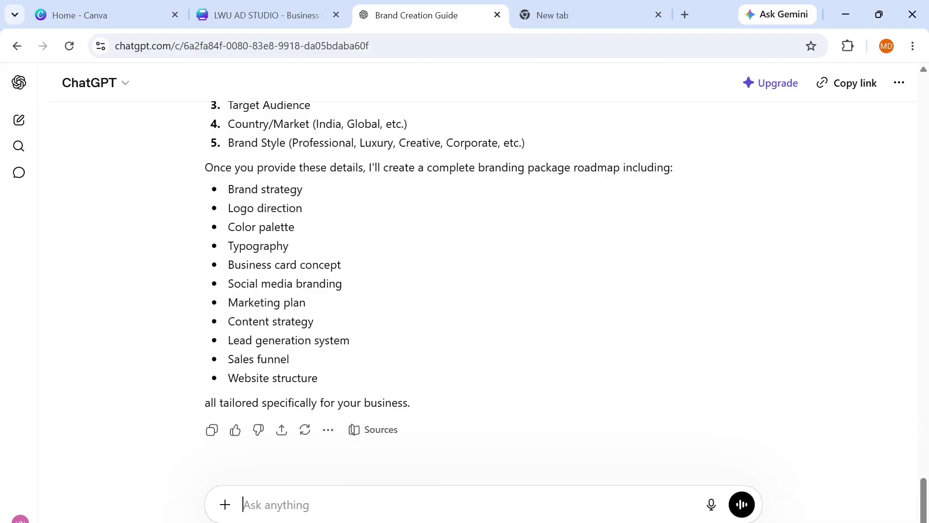
Step: Ask ChatGPT for a very professional logo for "LEARNWITHUNWAN" with yellow background and black text, view the generated image enlarged and close the chat
text(MY BUSINESS NAME IS "LEARNWITHUNWAN". MY BACKGROUND THEME IS YELLO AND TEXT WILL BE BLACK IN COLOR. PLEASE GIVE ME A VERY PROFESSIONAL LOGO DESIGN FOR THIS TRADE NAME.)
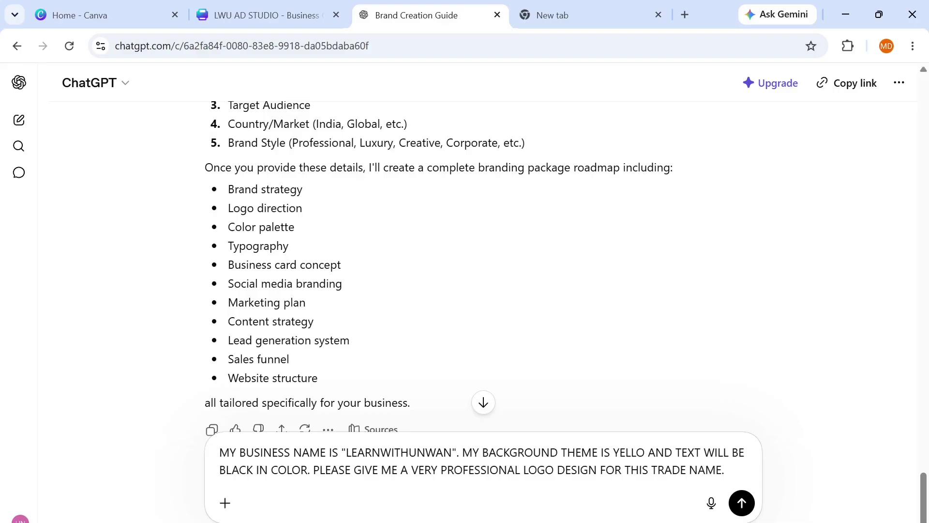
key(Return)
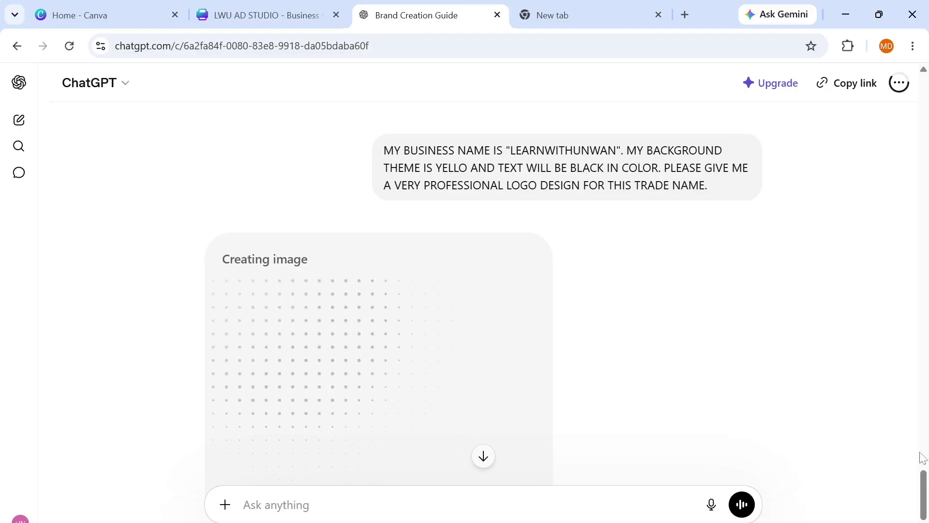
drag(925, 486, 927, 503)
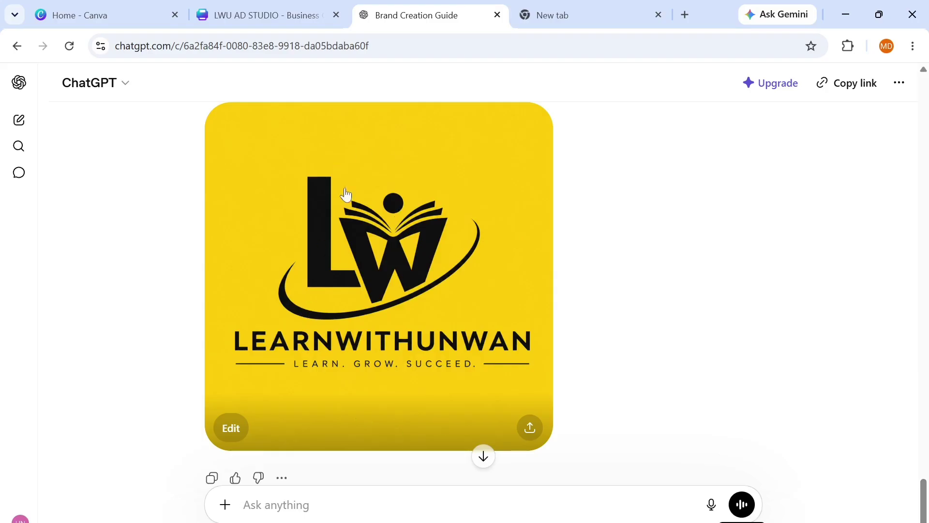
click(407, 273)
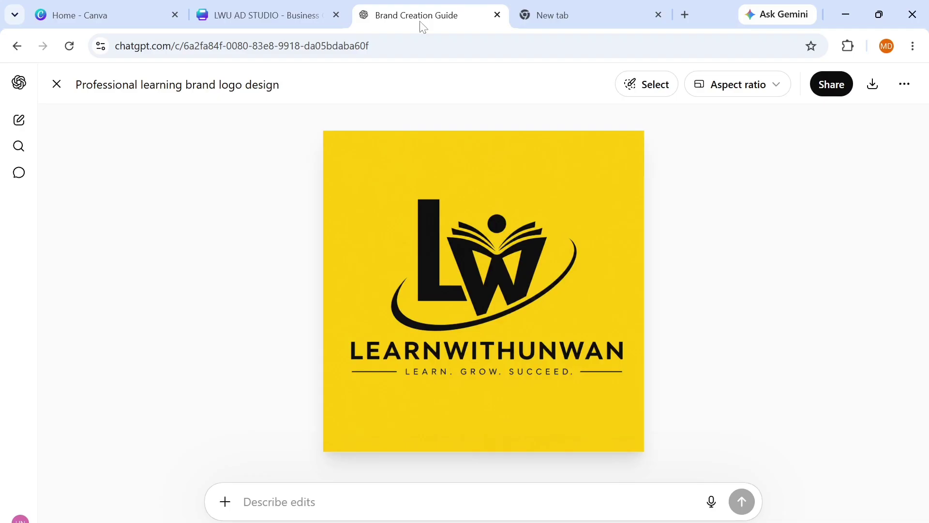
click(497, 15)
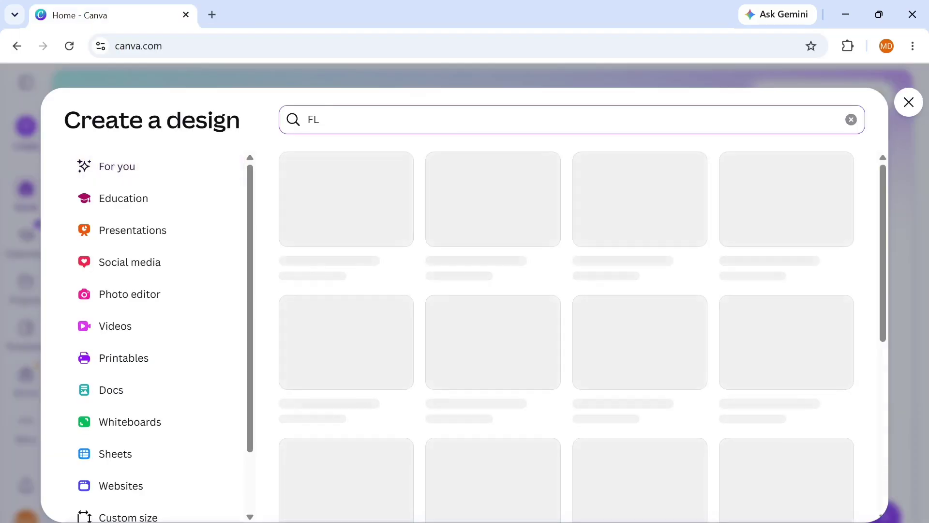
Step: Search Canva's design types for FLYER and create a blank Flyer (Portrait US) design
text(YER)
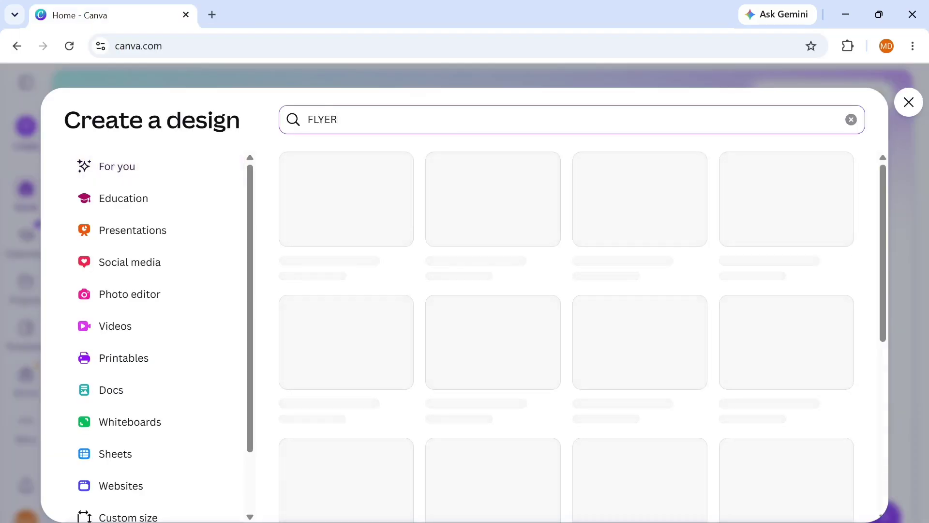
text( DESIGN)
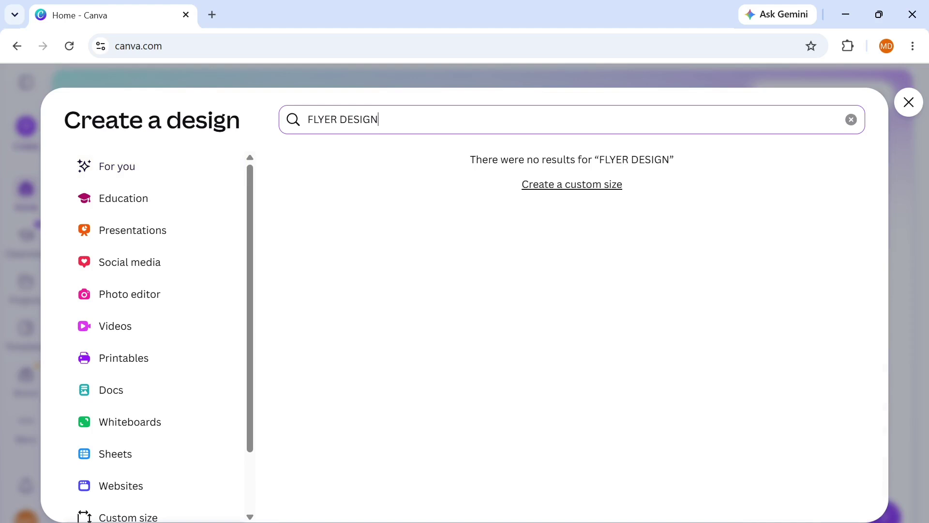
key(BackSpace)
key(BackSpace)
key(BackSpace)
key(BackSpace)
key(BackSpace)
key(BackSpace)
key(BackSpace)
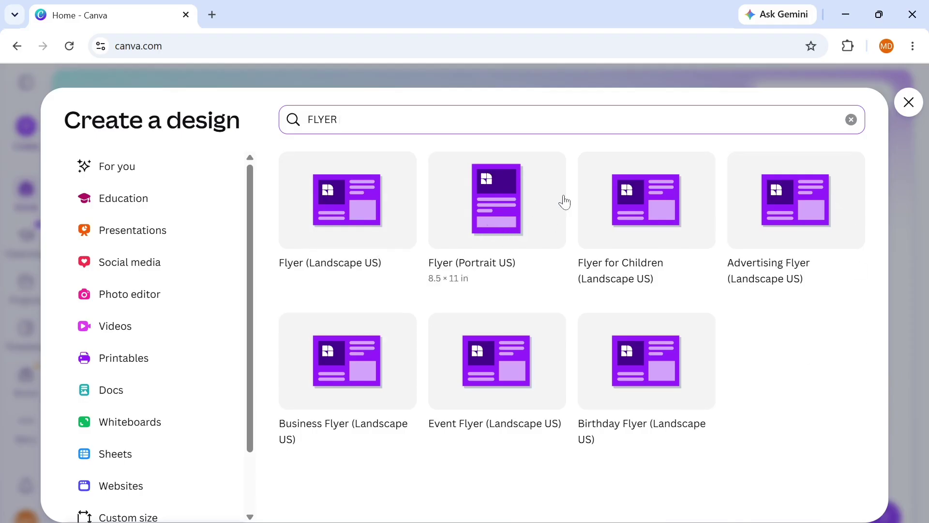
click(513, 206)
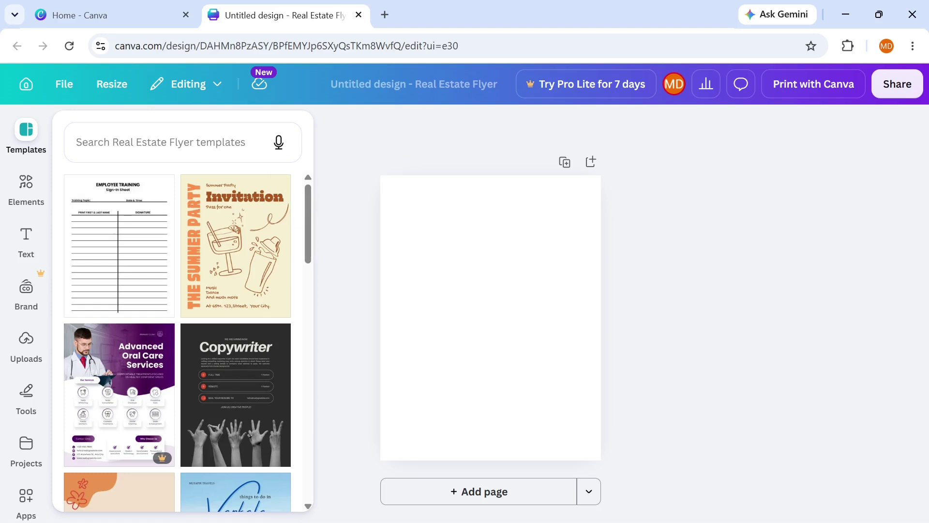
Step: Search the flyer templates for MARKETING AGENCY and apply the cream Digital Marketing Agency template with yellow and green circles
click(165, 142)
text(M)
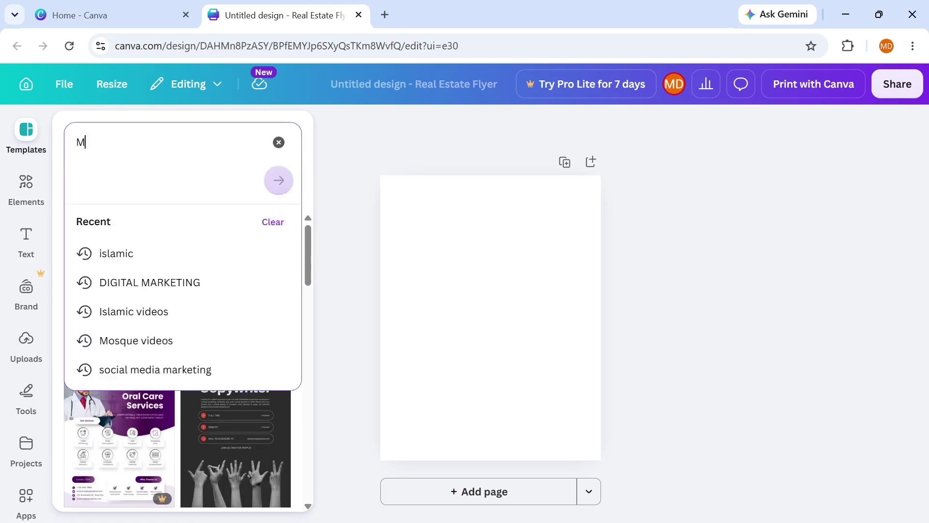
text(ARKETING )
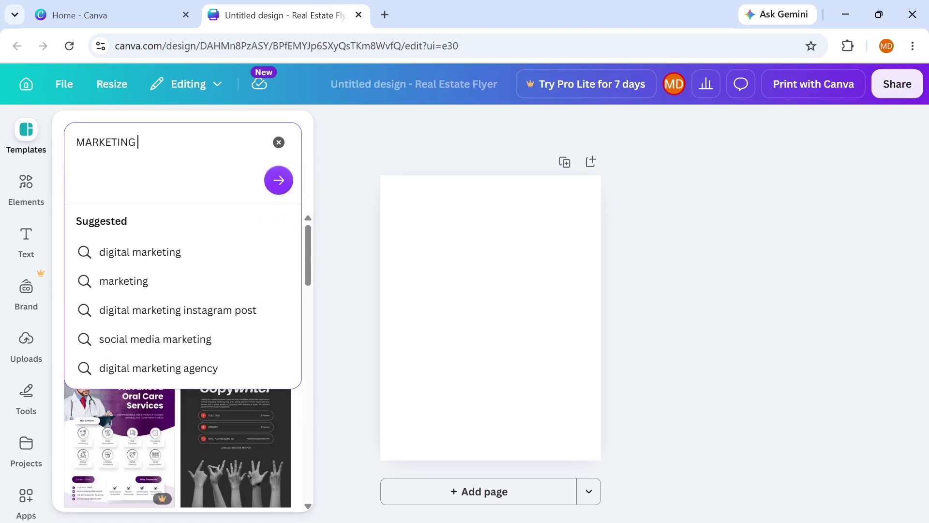
text(AGENCY)
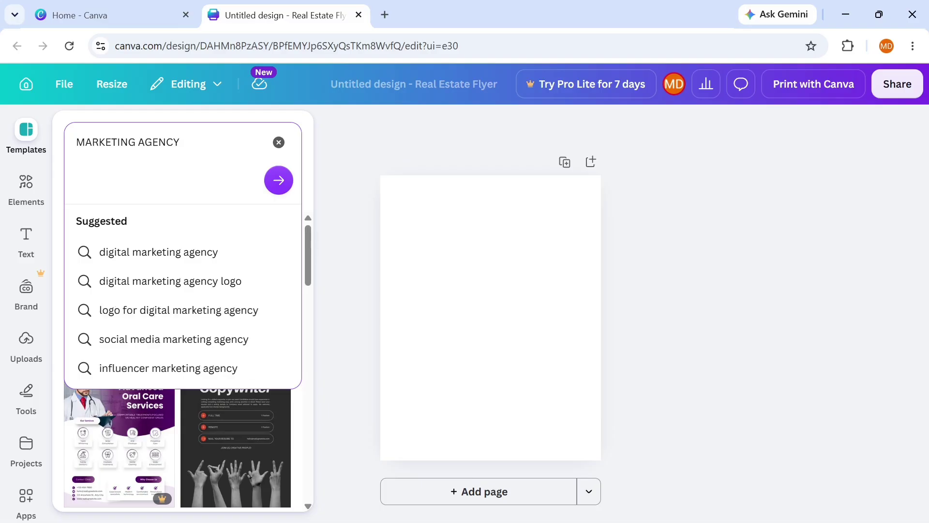
key(Return)
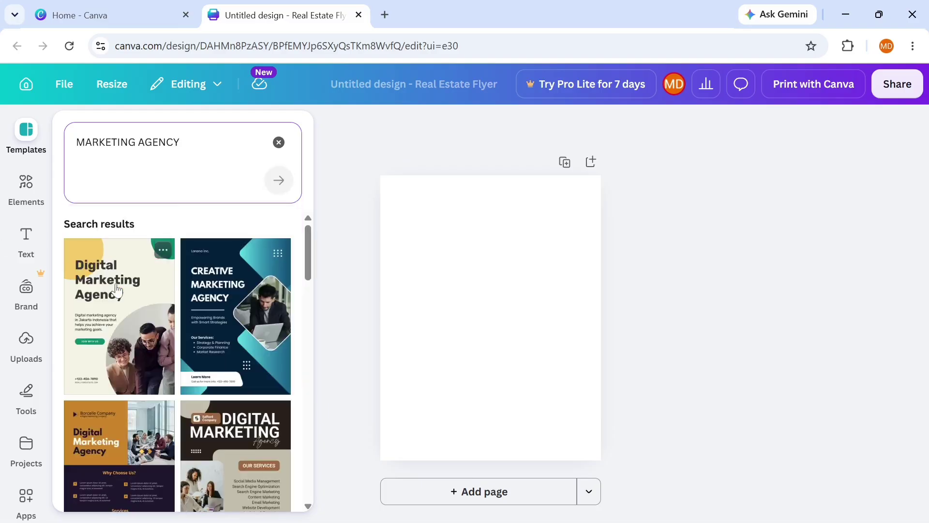
click(120, 325)
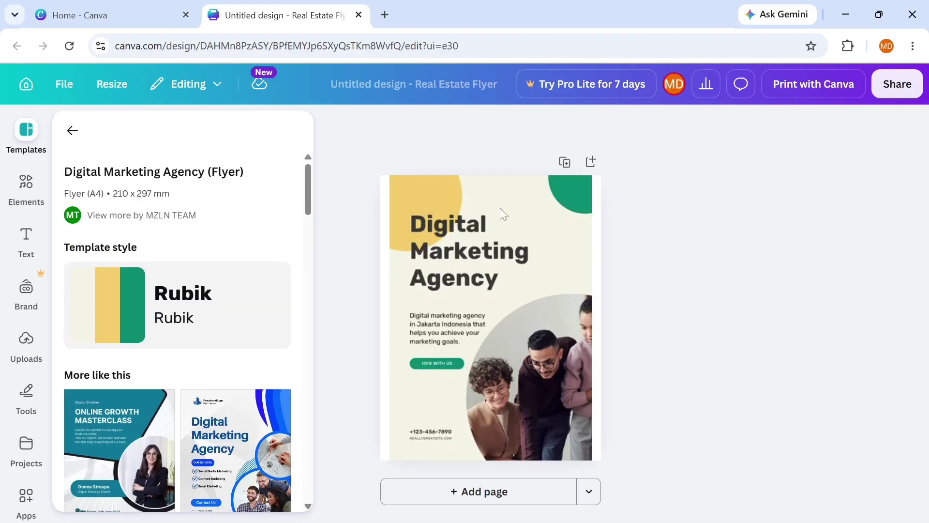
click(501, 212)
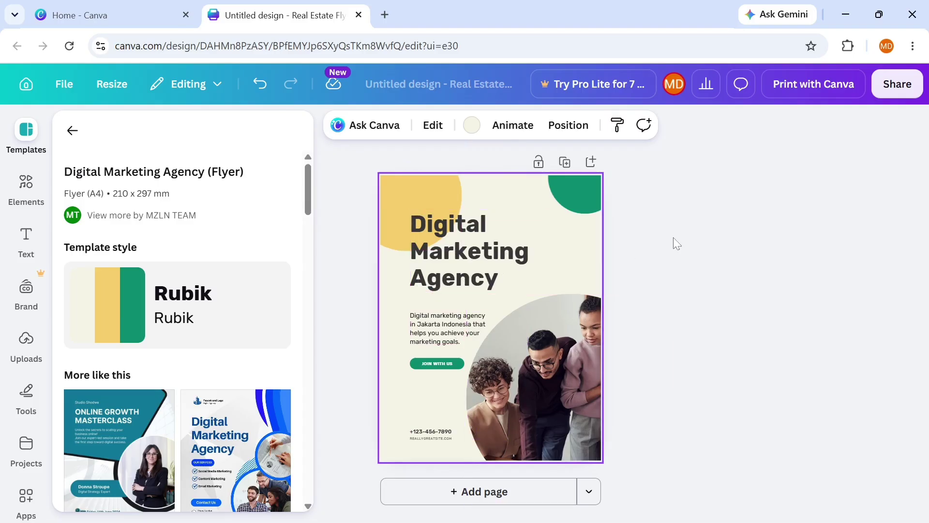
click(727, 244)
click(548, 273)
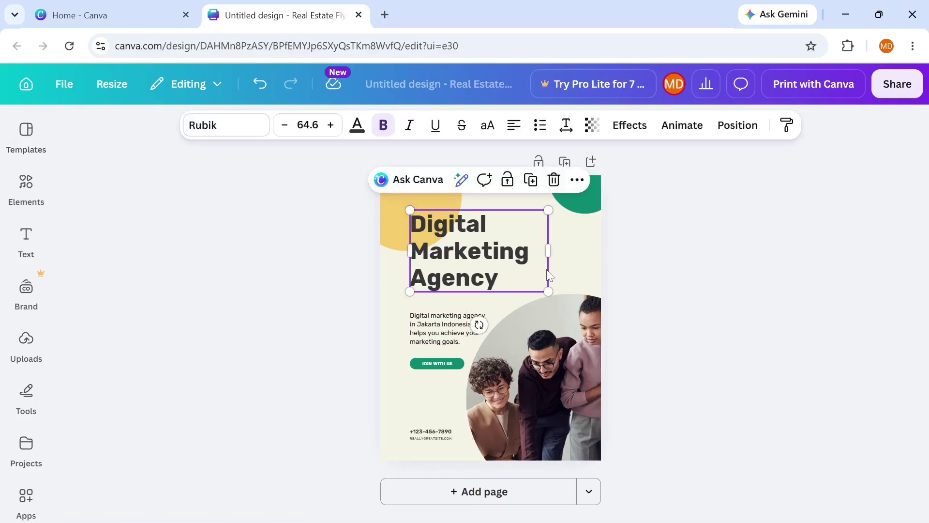
click(366, 261)
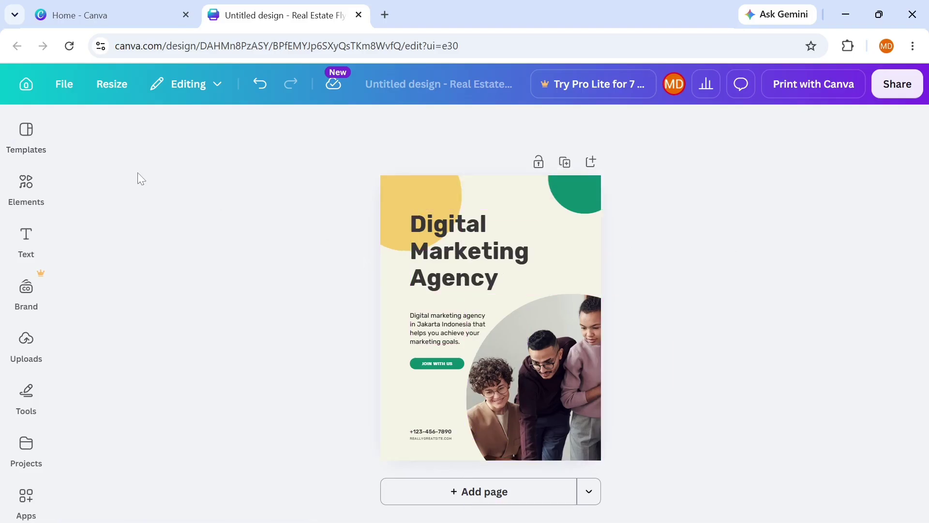
Step: Close the flyer design, create a blank Invoice (Portrait) from a design type search for INVOICE, and return to the Canva home tab
click(359, 15)
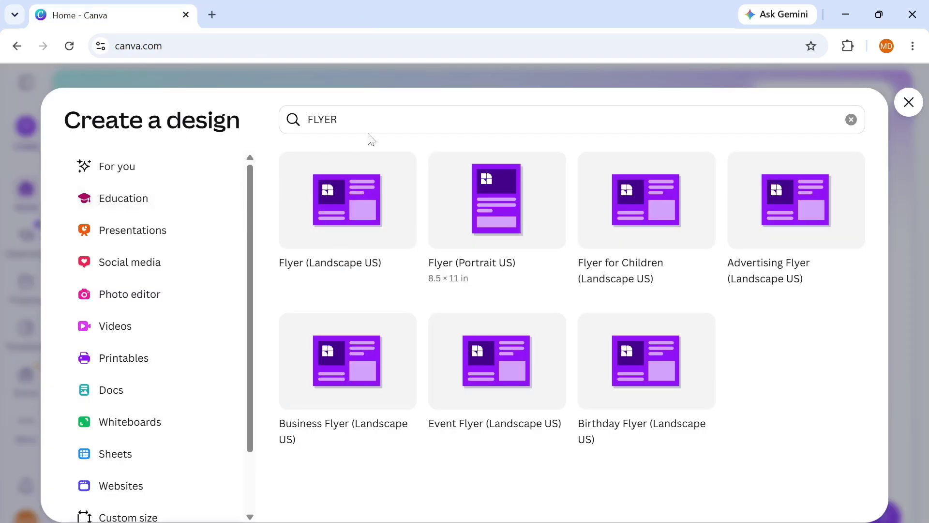
click(339, 119)
key(BackSpace)
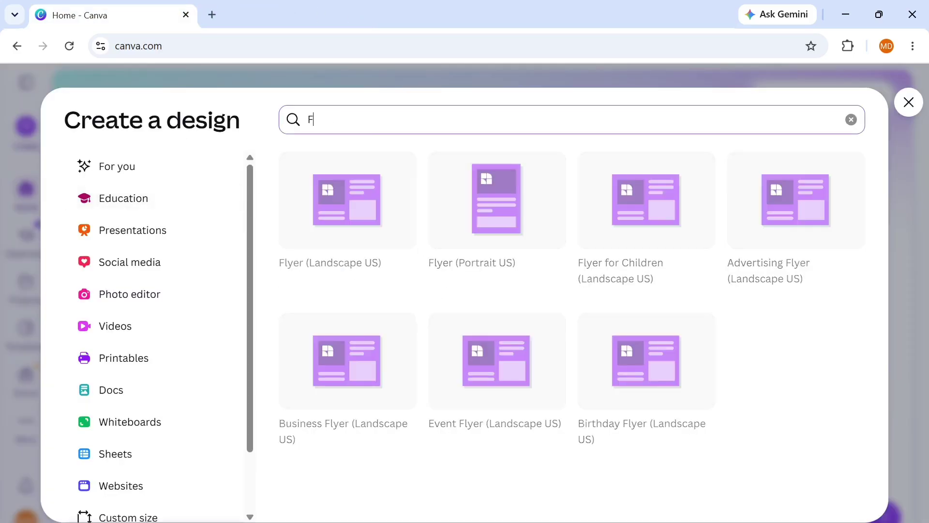
key(BackSpace)
text(INVOI)
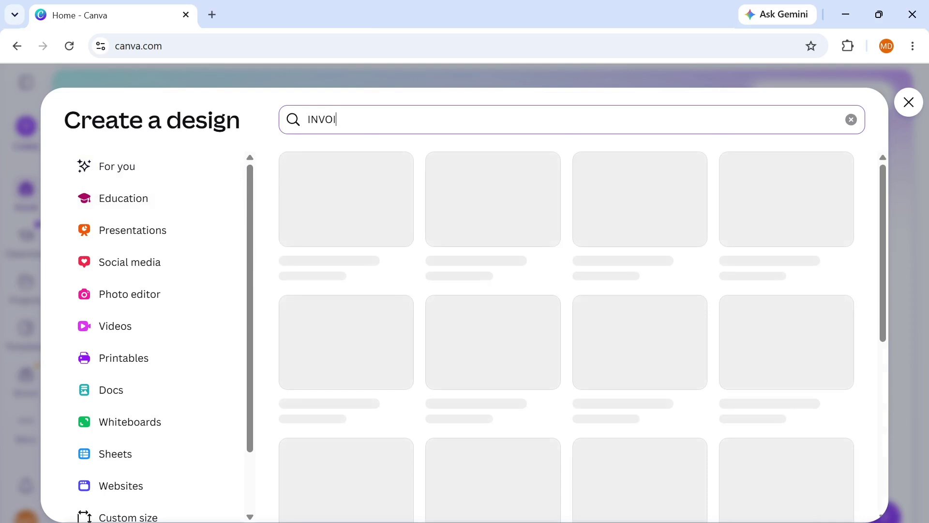
text(CE)
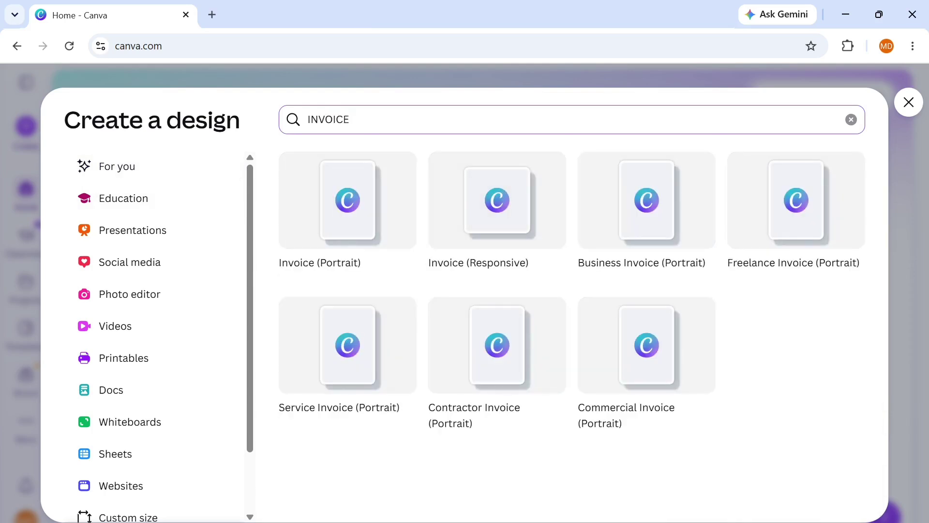
click(365, 199)
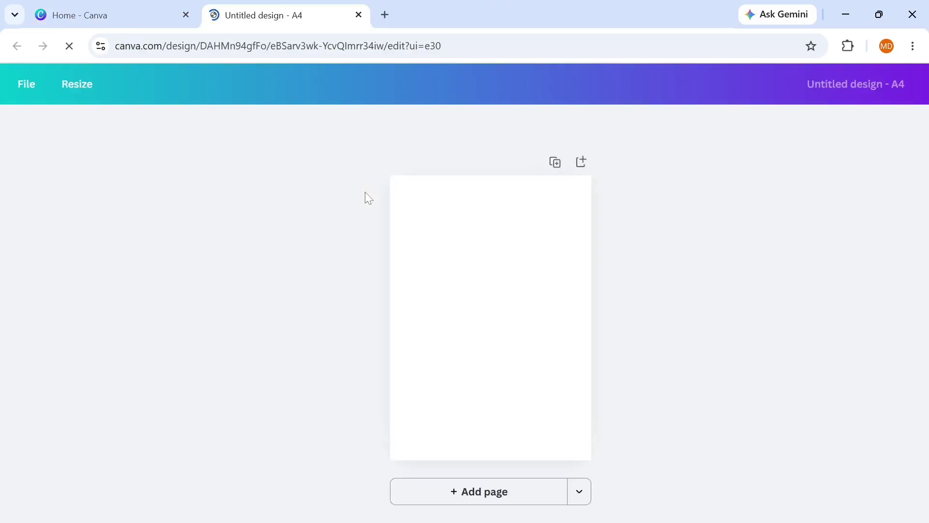
click(131, 5)
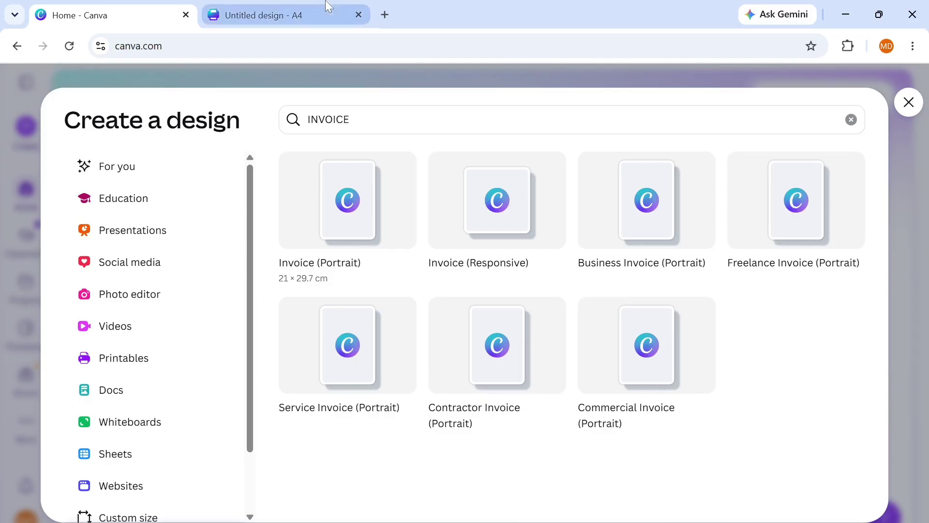
Step: Apply the free Blue and Orange Simple Business Invoice template to the blank invoice page, then close the invoice design
click(270, 7)
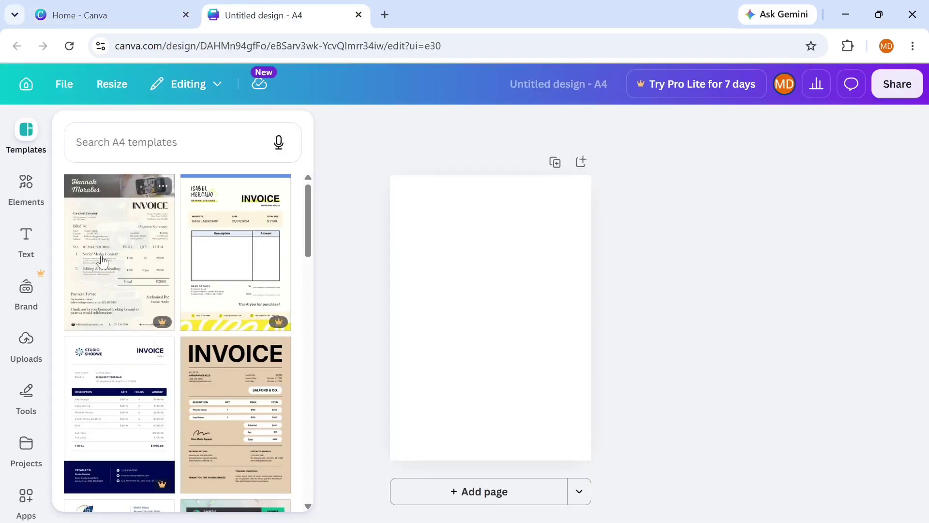
click(259, 264)
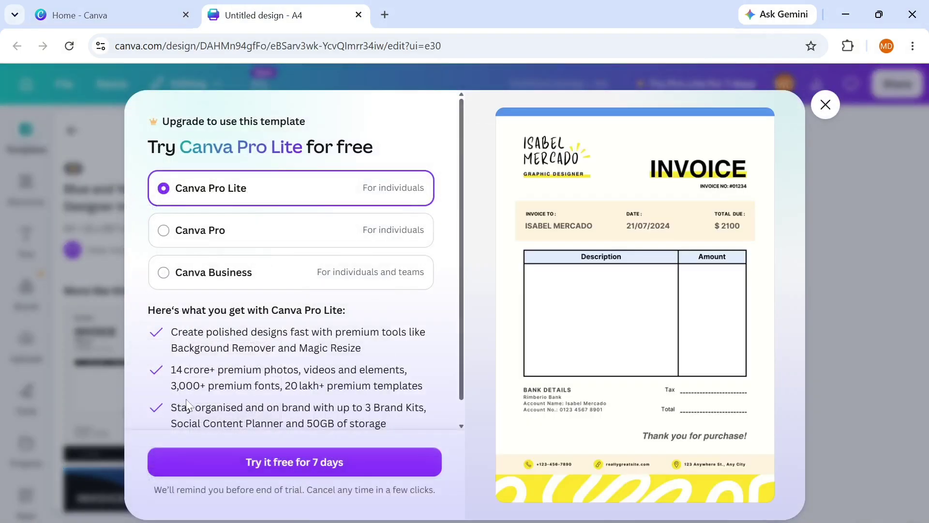
click(827, 103)
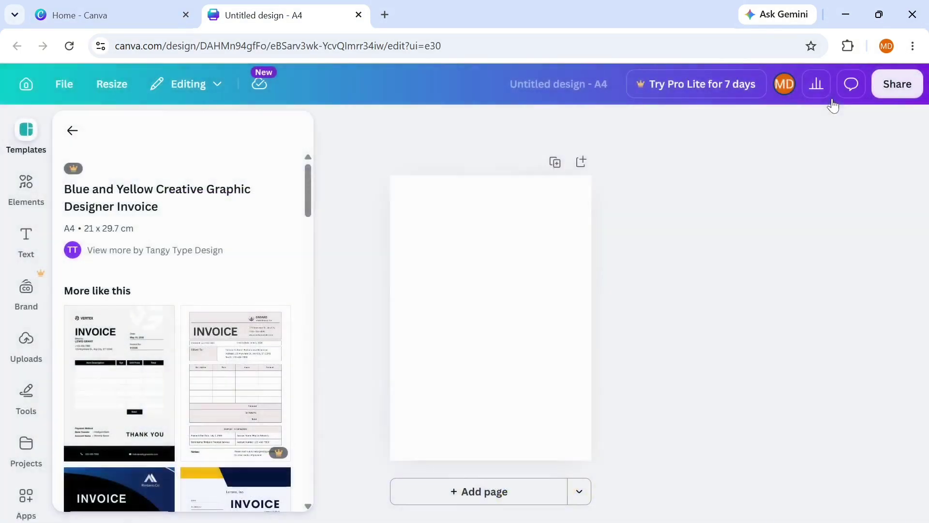
mouse_move(280, 459)
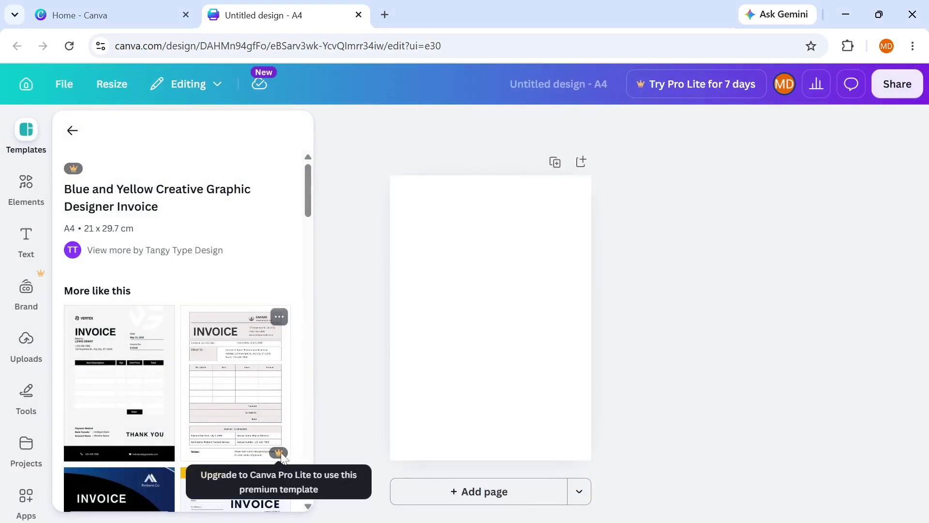
scroll(310, 213, down, 3)
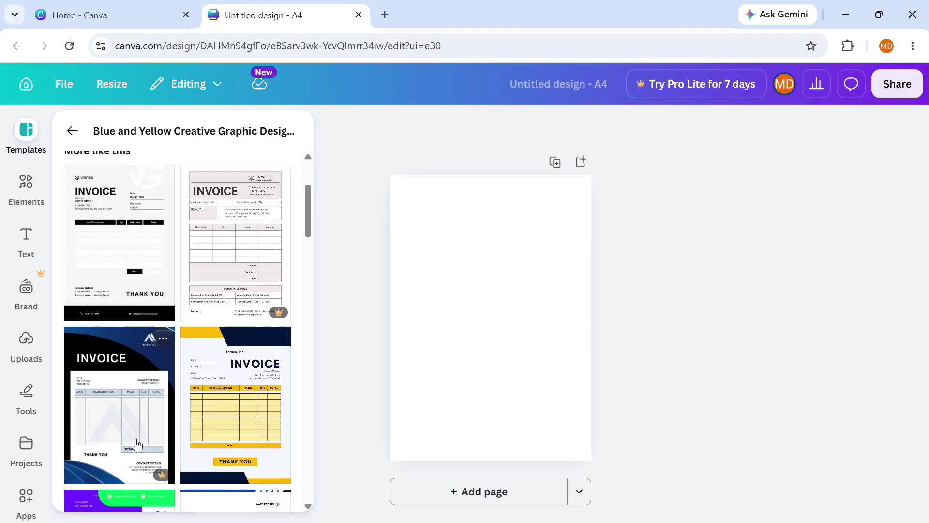
click(235, 438)
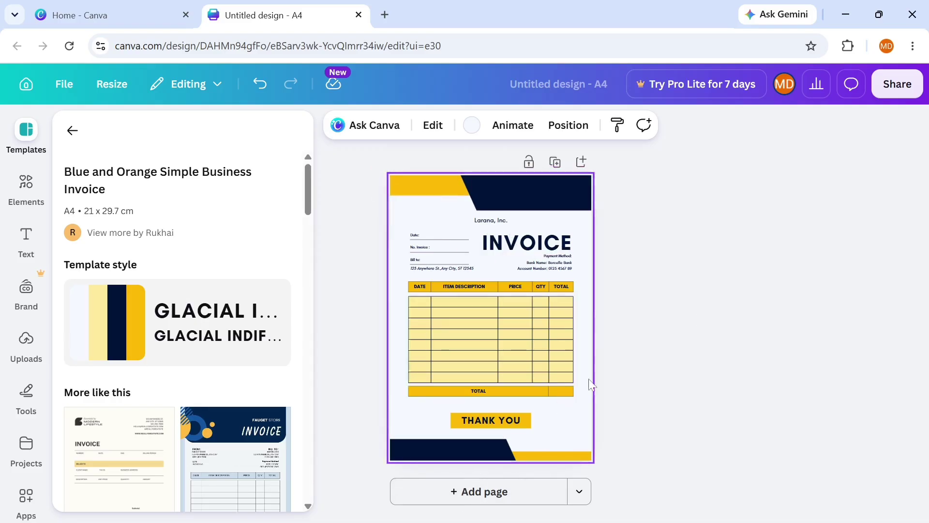
click(350, 185)
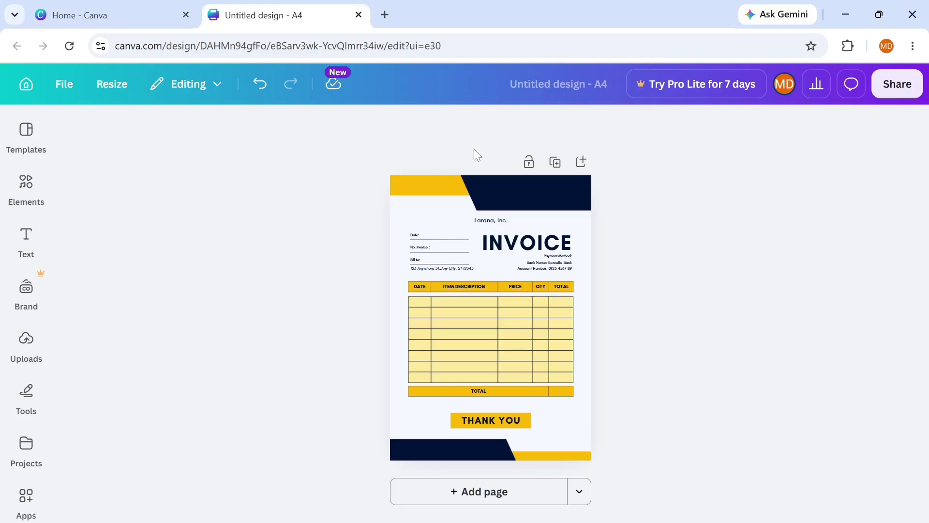
click(358, 15)
Step: Replace the INVOICE design type search with LETTER HEAD, review the letterhead formats and clear the search
click(357, 123)
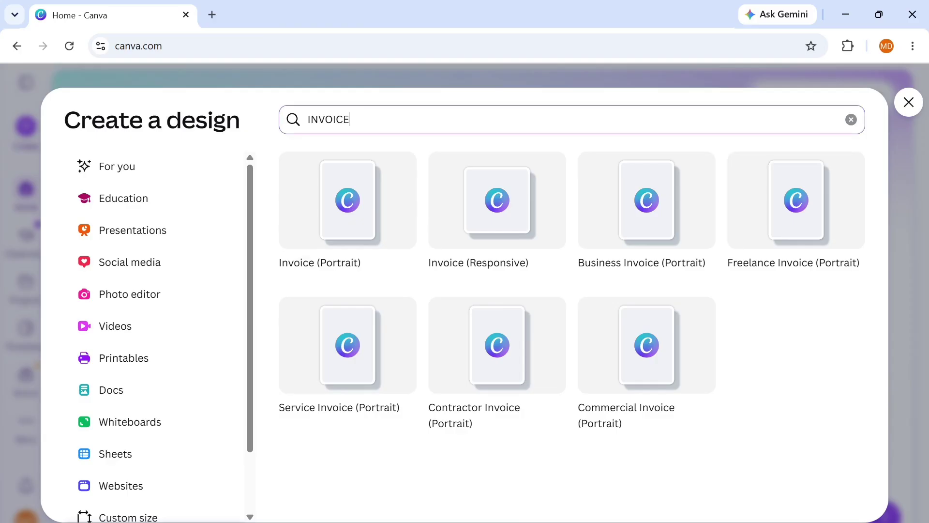
key(BackSpace)
key(BackSpace)
key(BackSpace)
key(BackSpace)
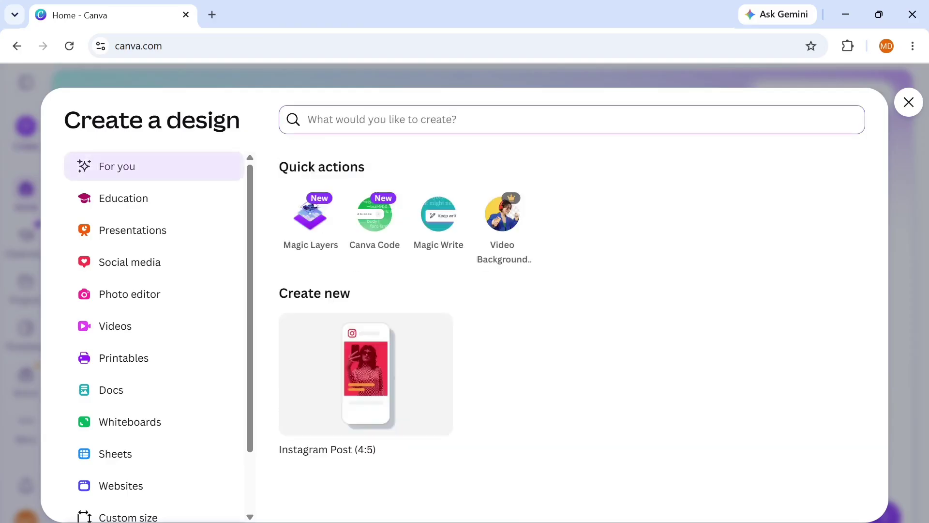
text(LETTER)
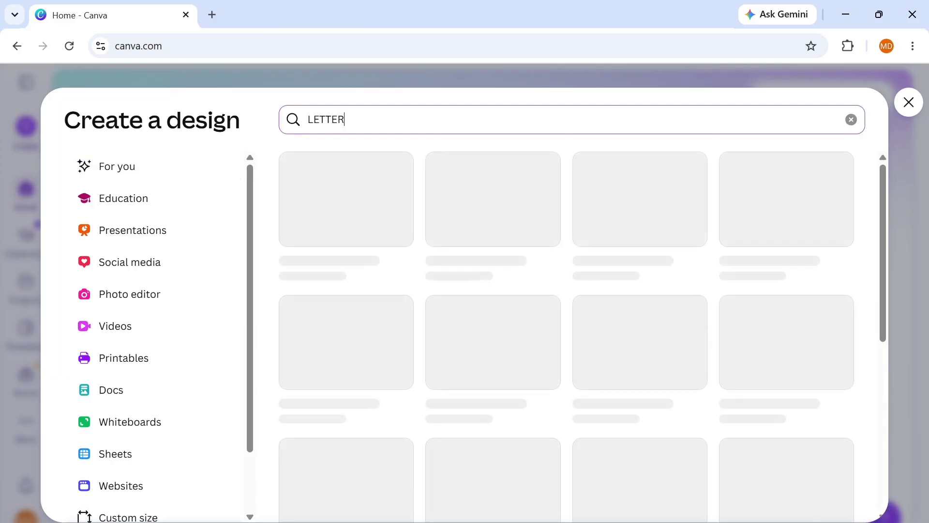
text( HEAD)
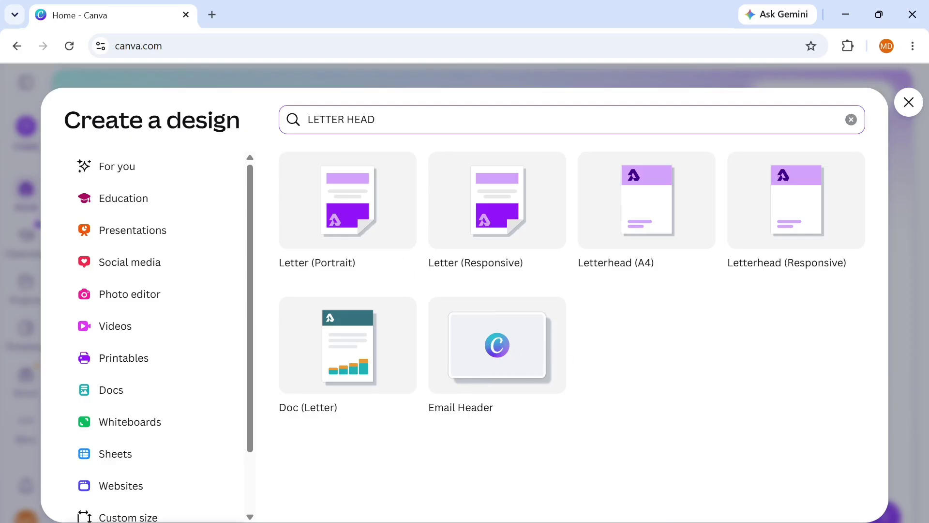
click(851, 119)
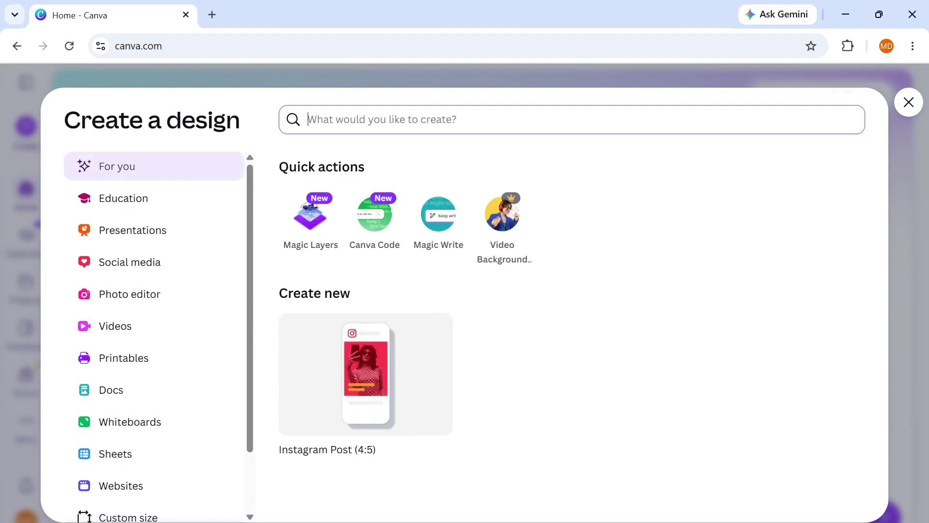
Step: Browse the Printables, Social media and Videos design types and the remaining categories, then leave the design creation dialog
click(128, 368)
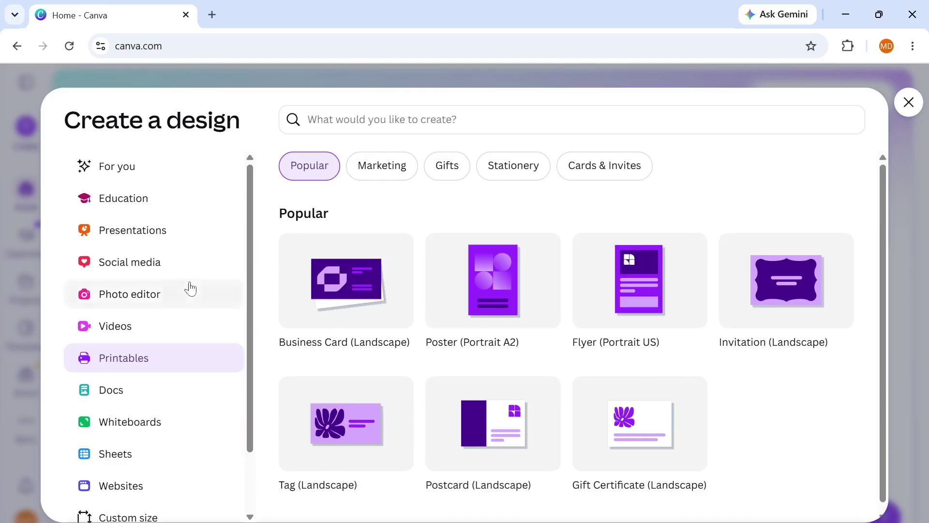
click(126, 270)
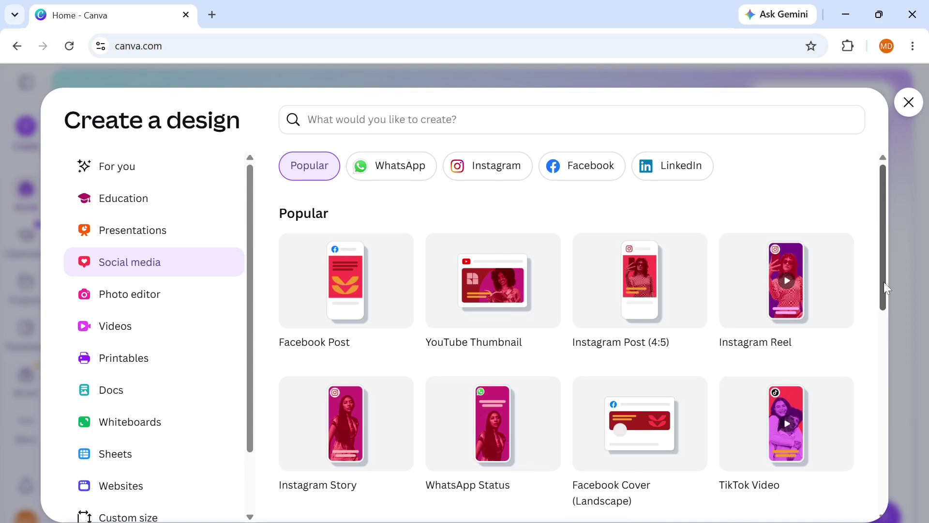
drag(884, 282, 903, 412)
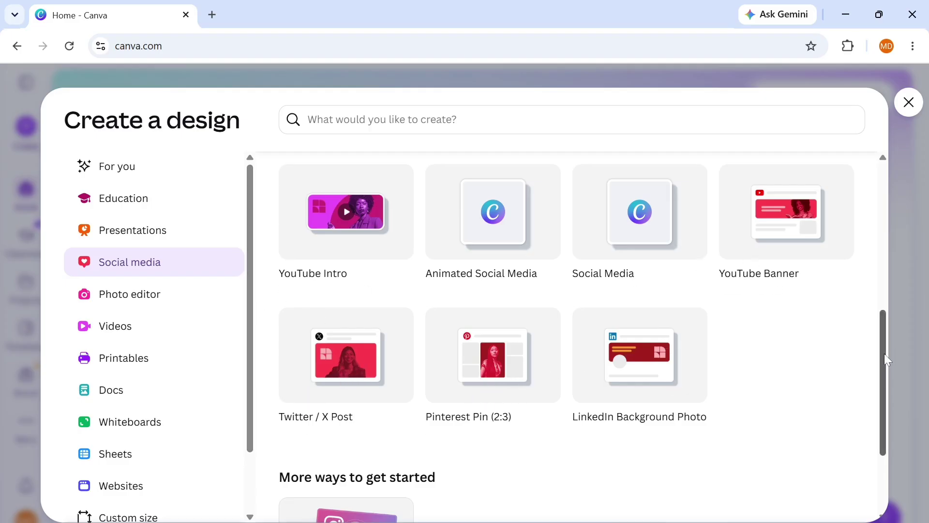
drag(887, 359, 712, 92)
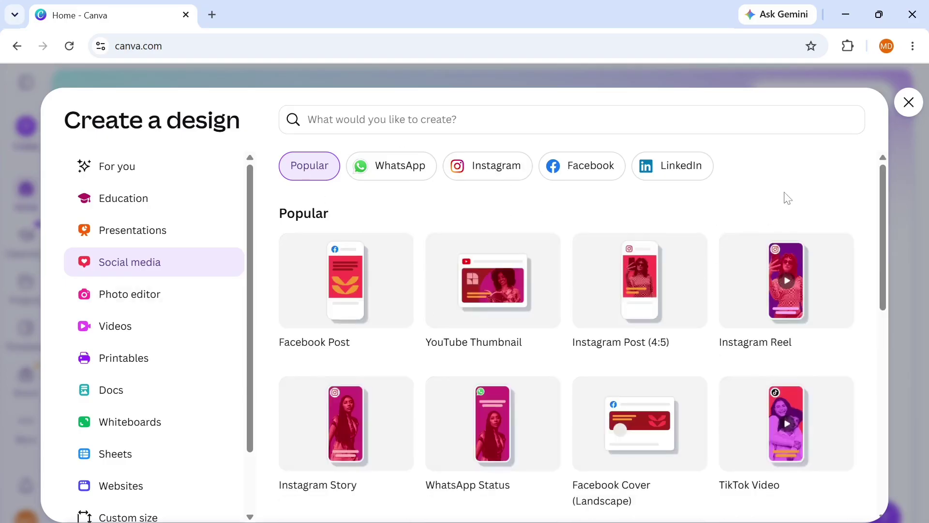
click(107, 339)
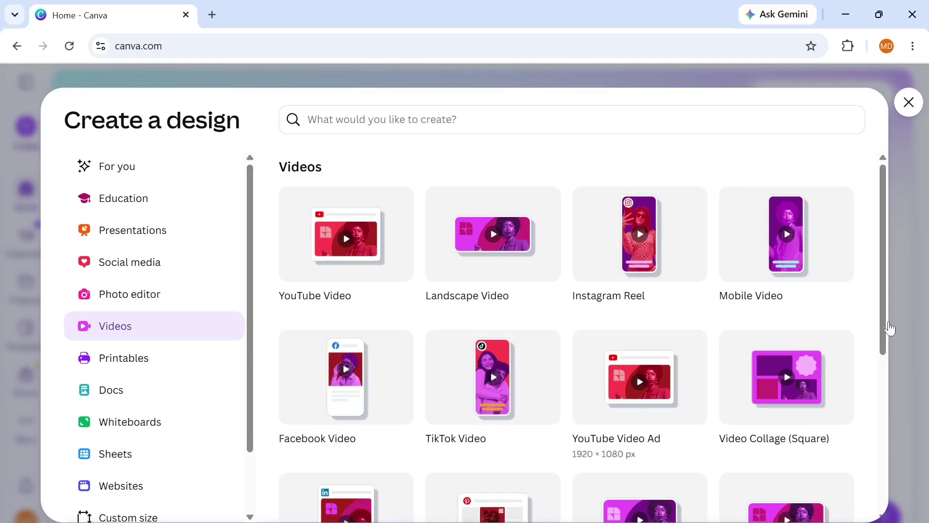
drag(888, 310, 908, 430)
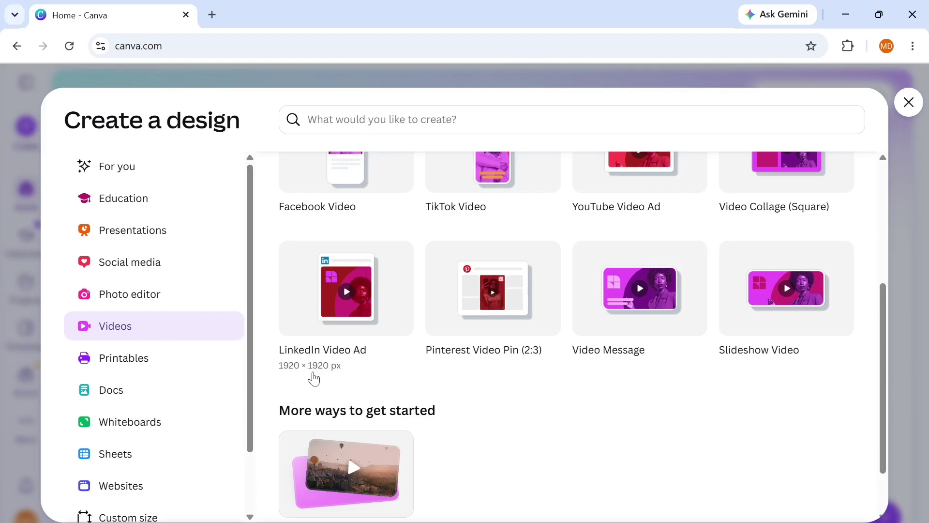
drag(252, 358, 256, 439)
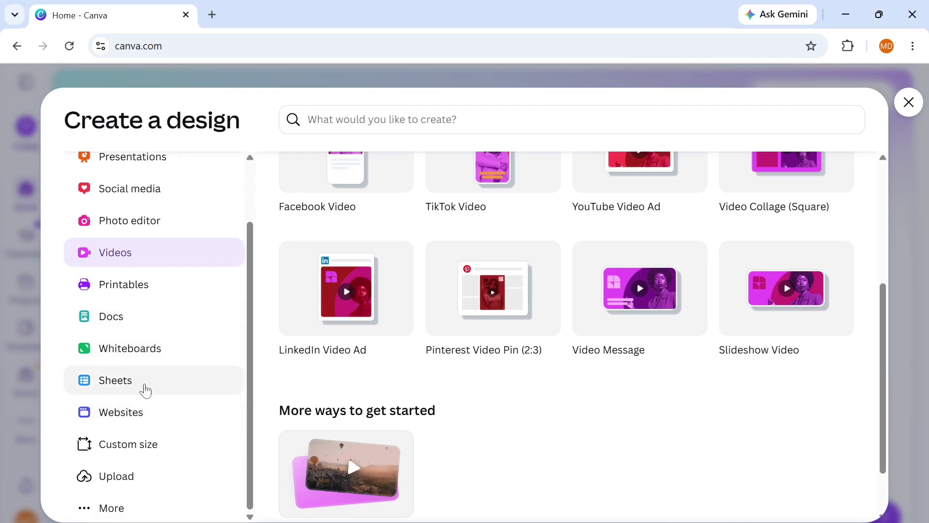
click(909, 103)
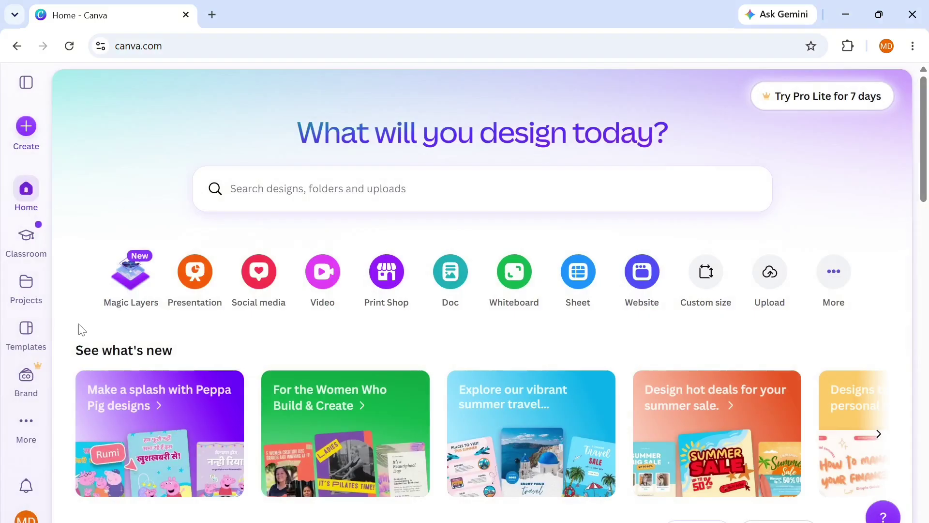
Step: Open the LWU AD STUDIO business card from the recent projects and preview its Print with Canva options
click(26, 290)
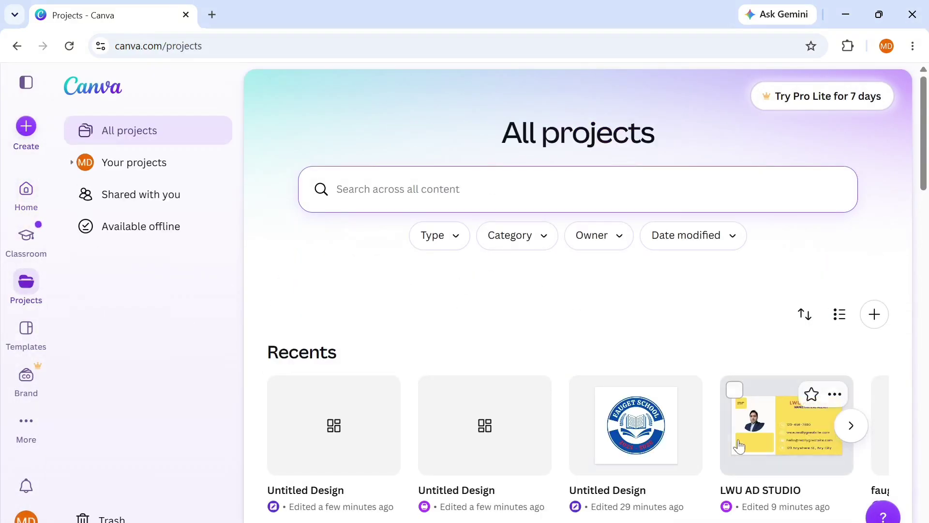
click(792, 446)
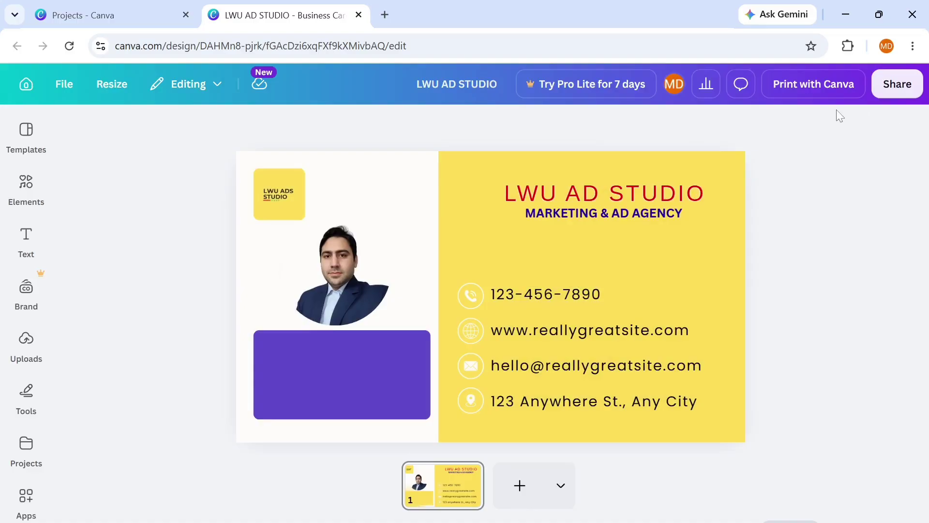
click(829, 86)
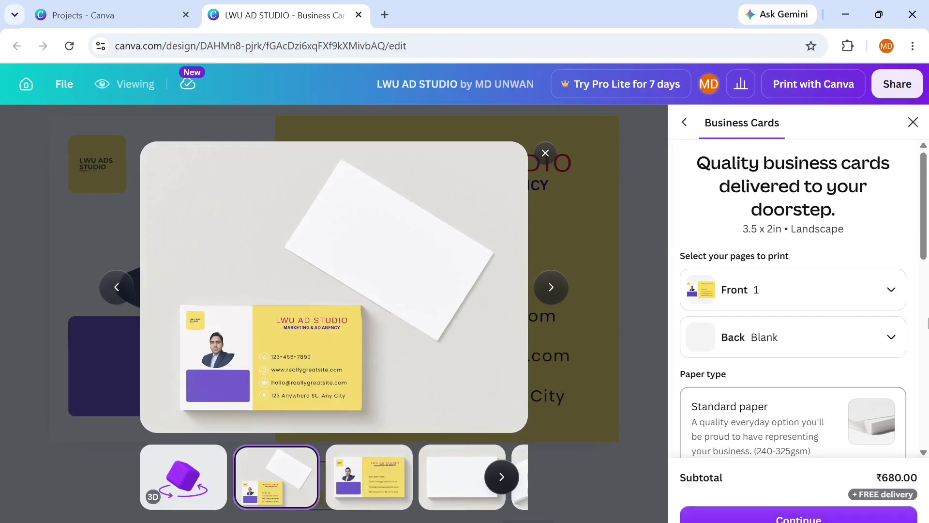
click(914, 123)
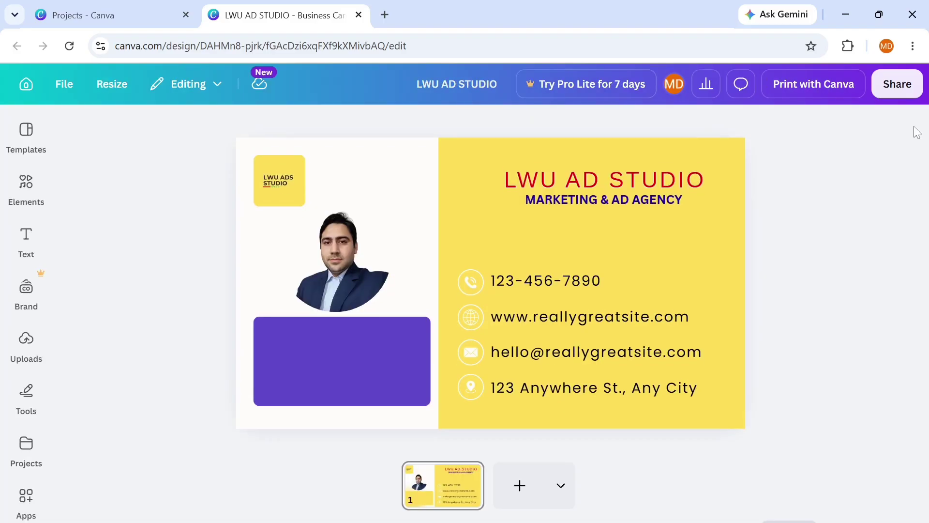
Step: Review the sharing and download options for the LWU AD STUDIO business card, then close the design
click(902, 85)
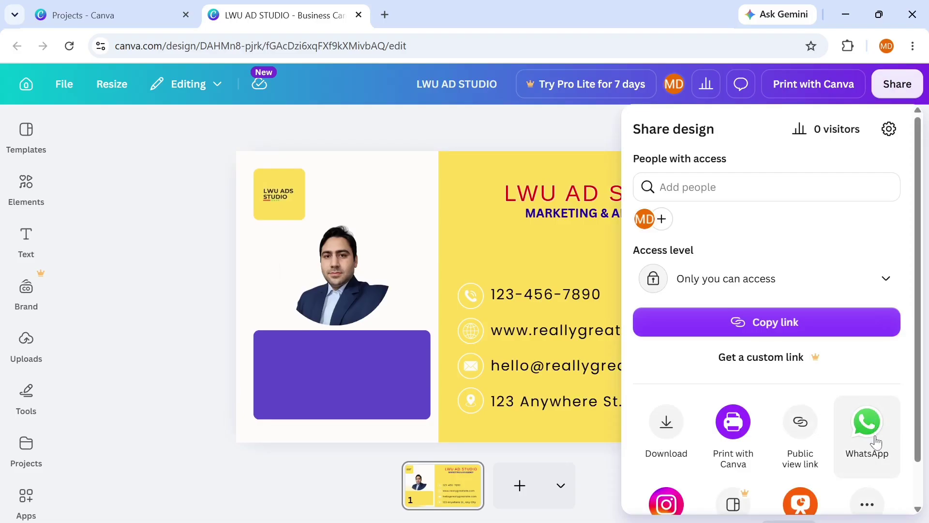
scroll(924, 397, down, 1)
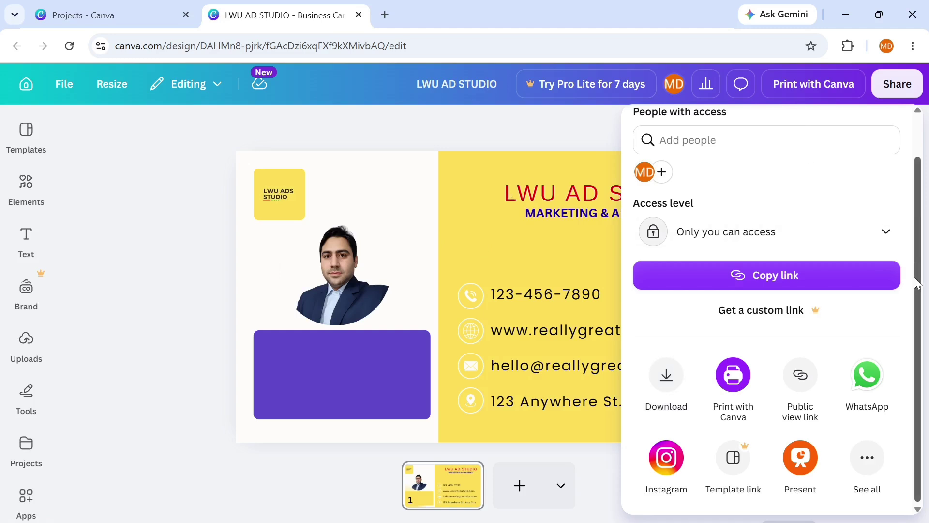
scroll(924, 296, up, 2)
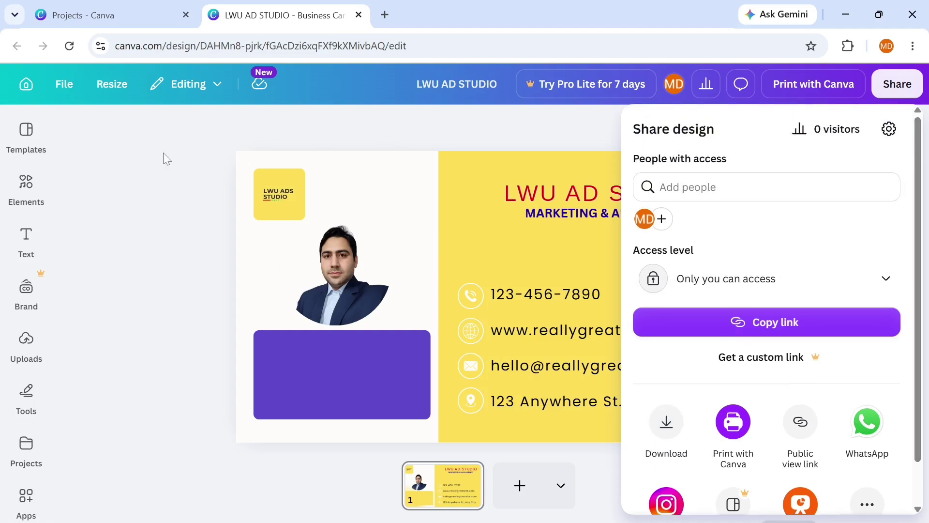
click(138, 157)
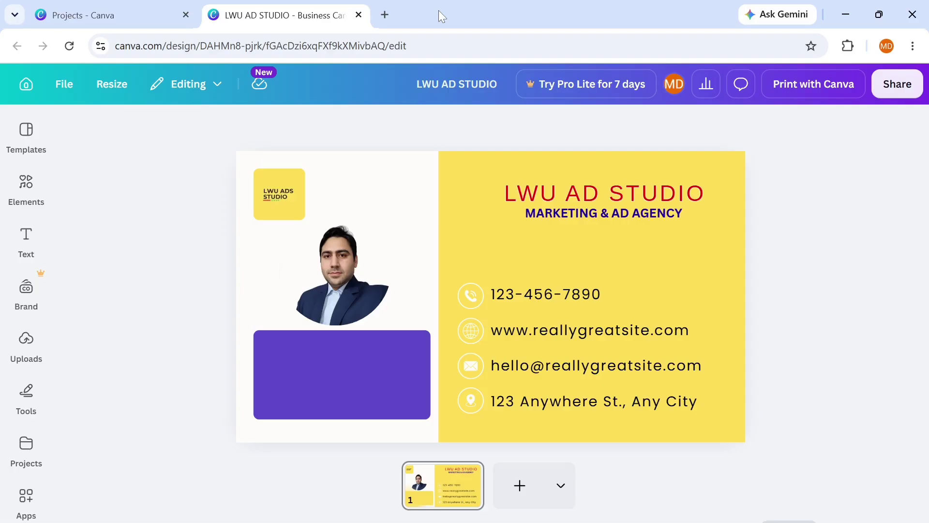
click(359, 15)
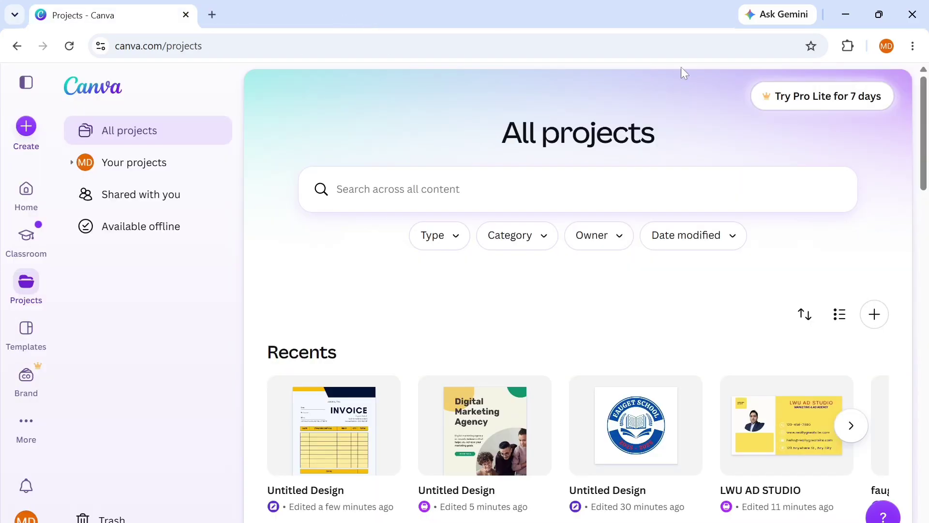